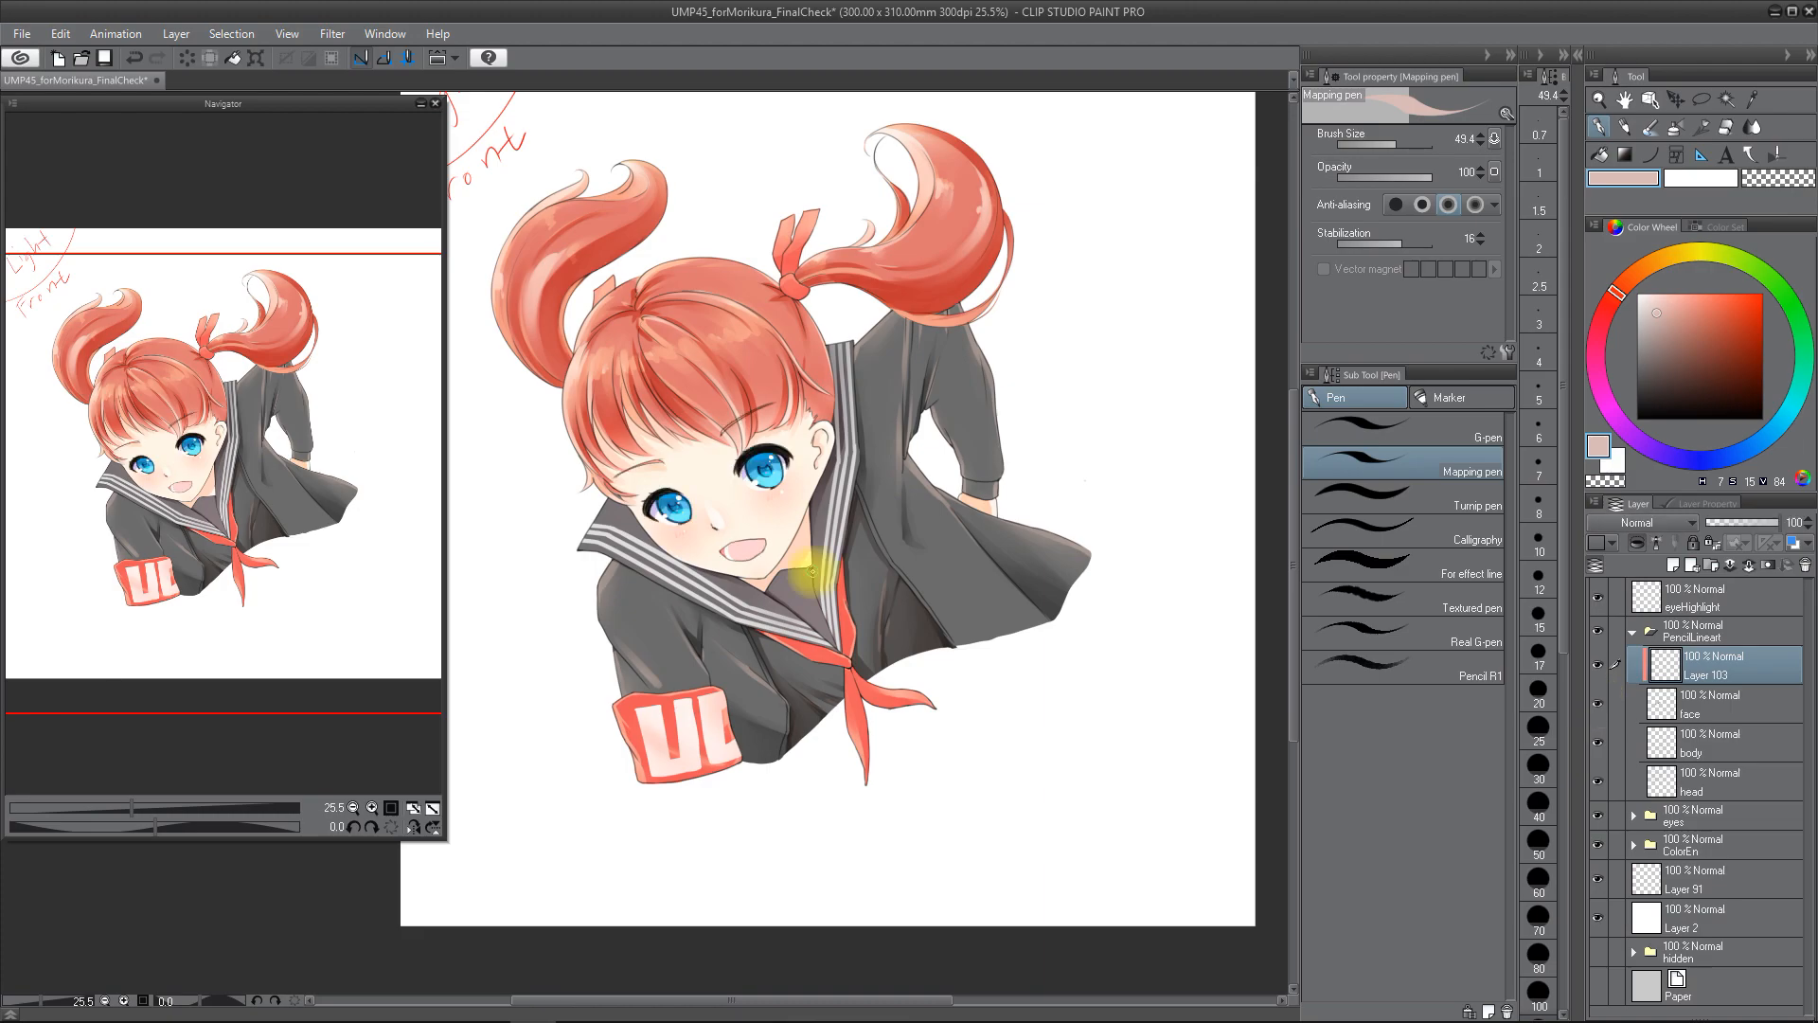
# - Choose the Dense watercolor brush and sample the light orange shade from the skin near the eye
pyautogui.click(1649, 127)
pyautogui.click(1326, 499)
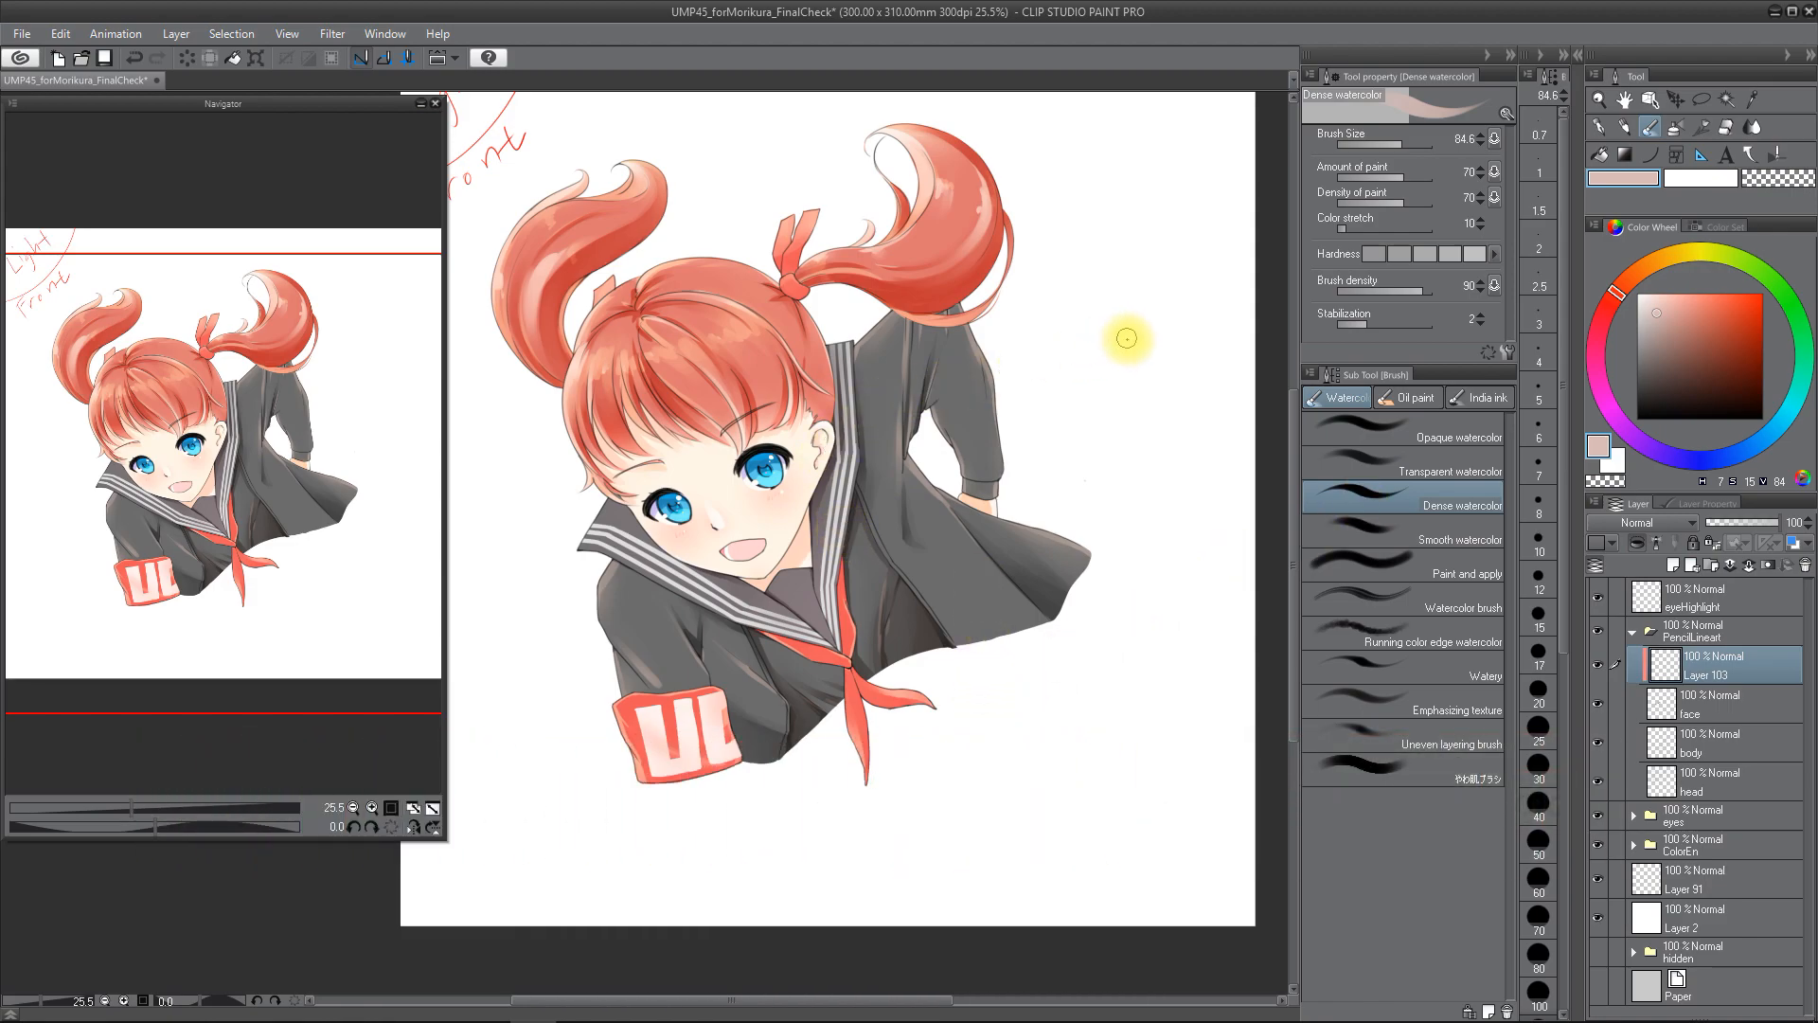
pyautogui.keyDown('alt'); pyautogui.click(820, 548); pyautogui.keyUp('alt')
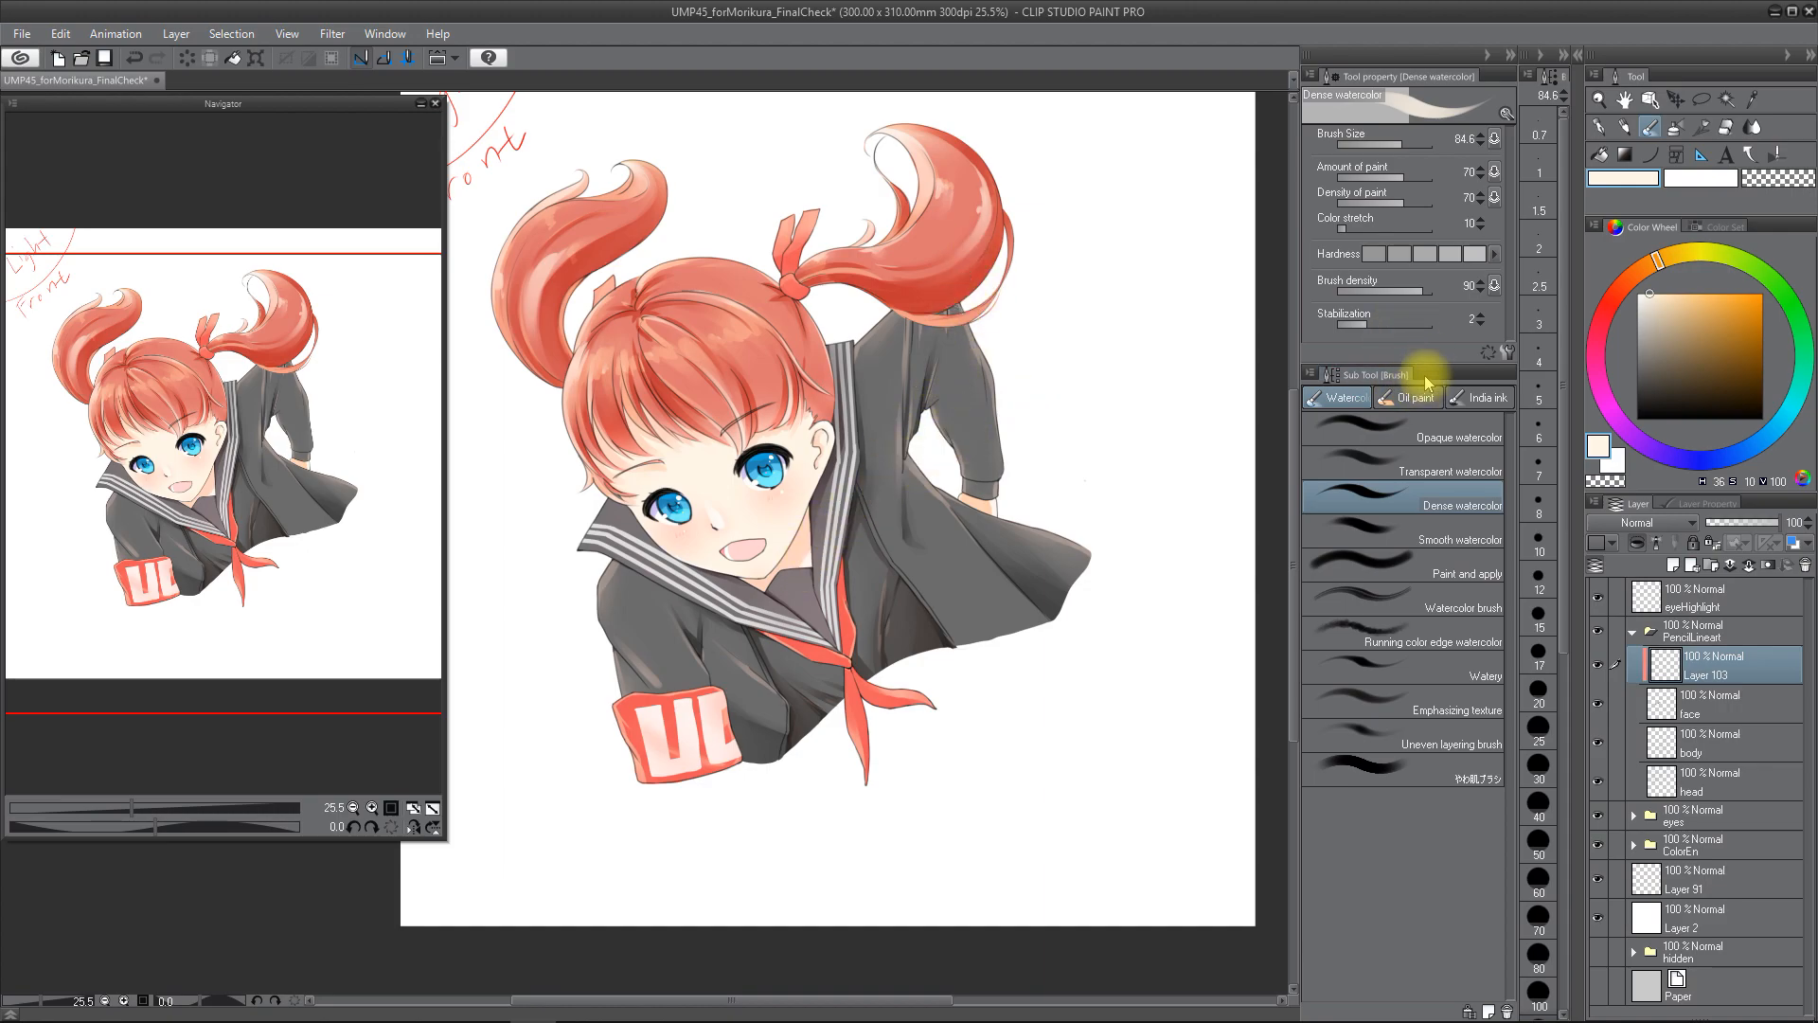
pyautogui.keyDown('alt'); pyautogui.click(742, 419); pyautogui.keyUp('alt')
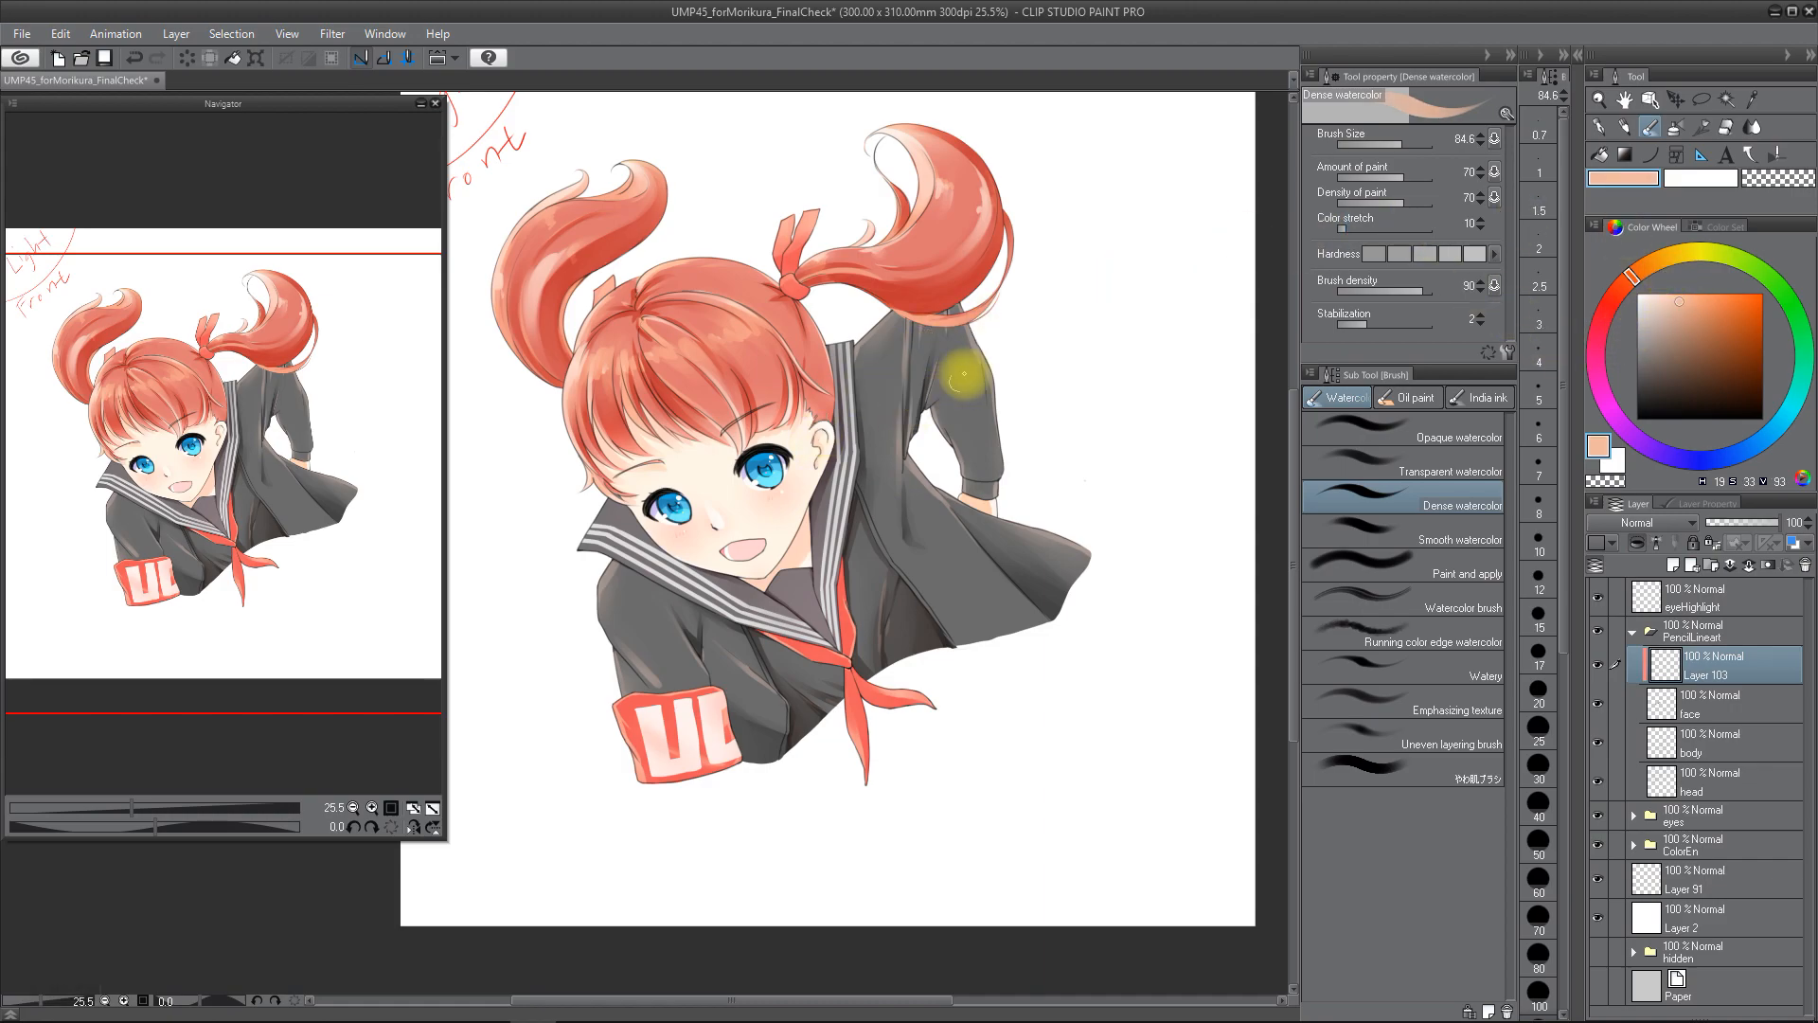
# - Tint the facial line art on the clipped layer with light orange, using the Transparent watercolor brush
pyautogui.scroll(2, 860, 434)
pyautogui.scroll(2, 893, 463)
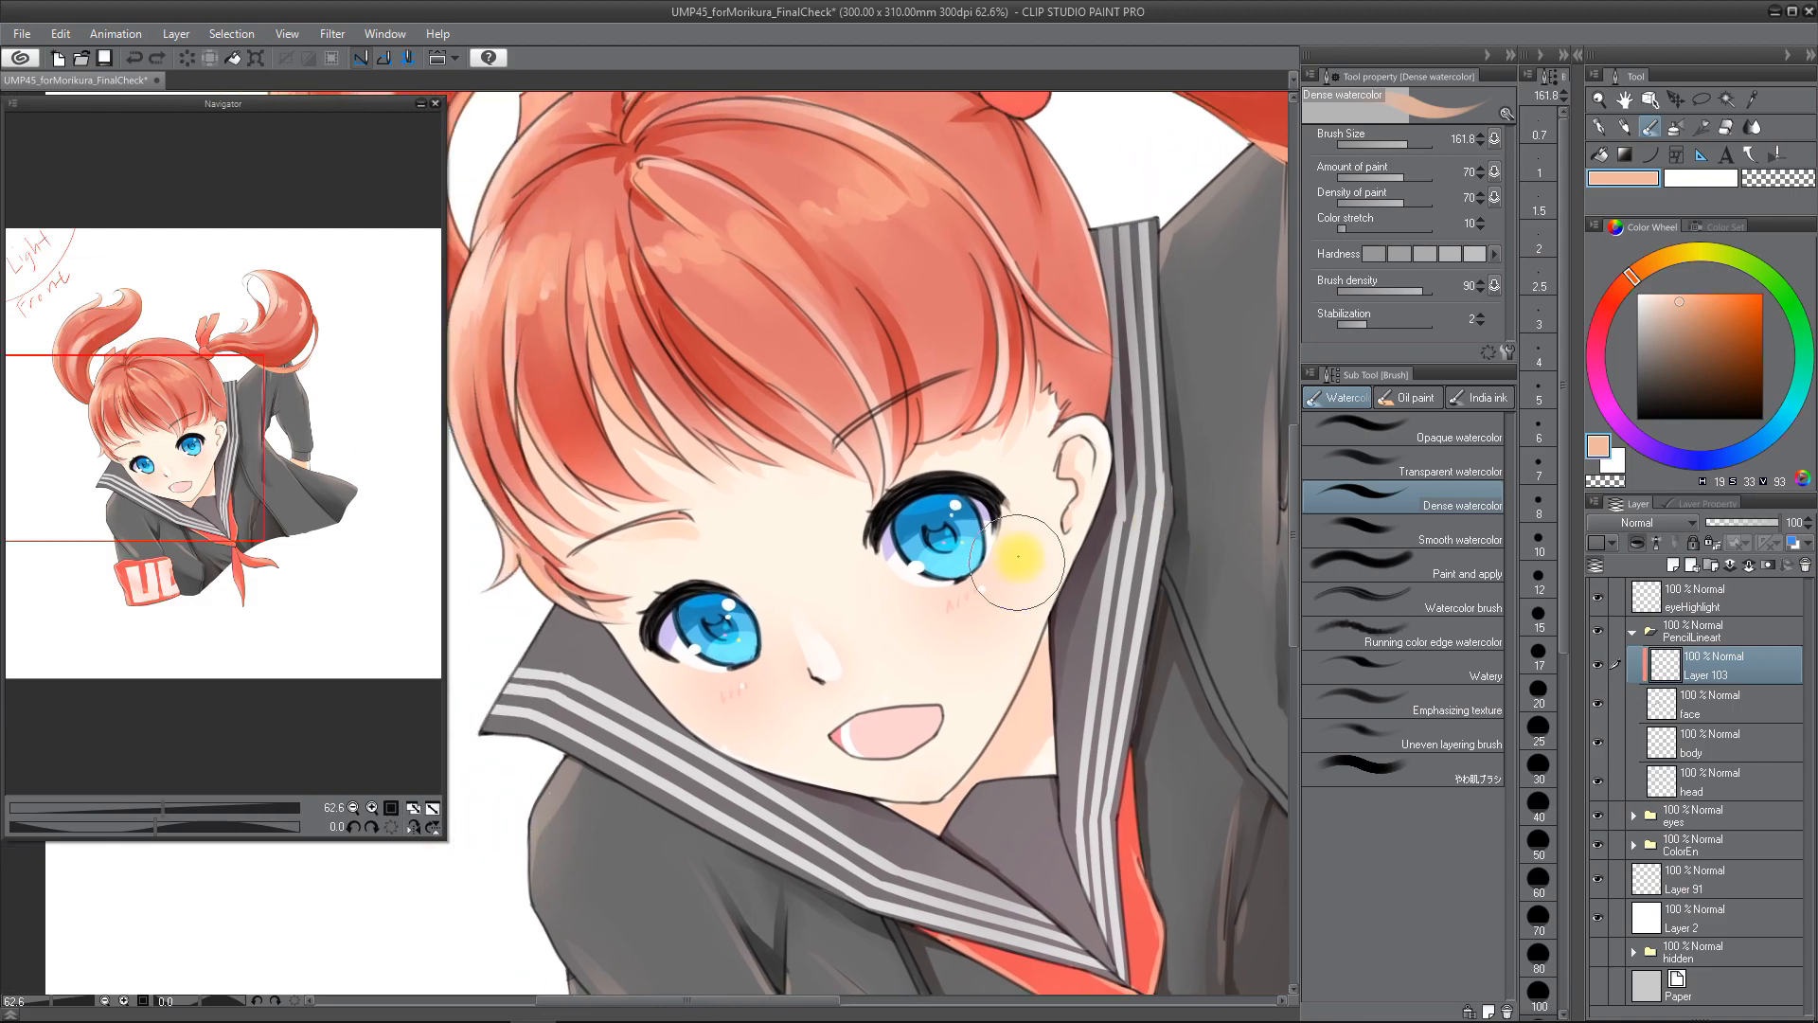
pyautogui.hotkey('ctrl', 'z')
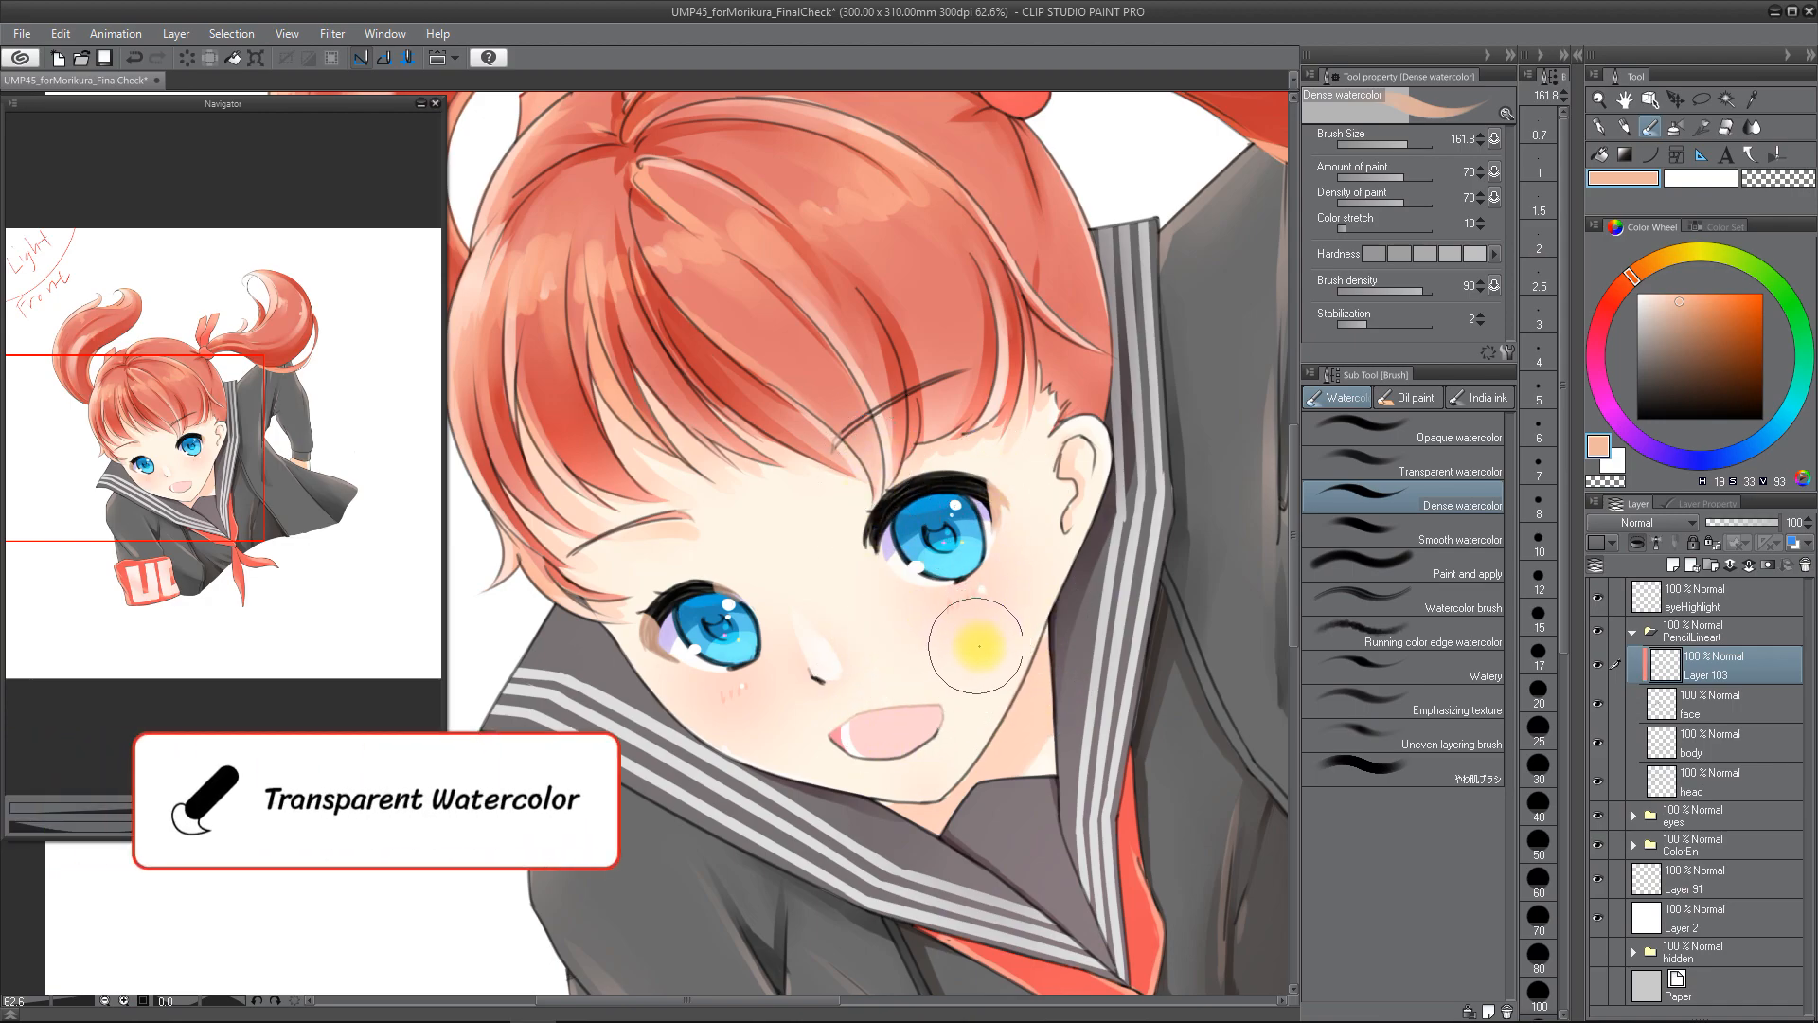
pyautogui.click(1383, 462)
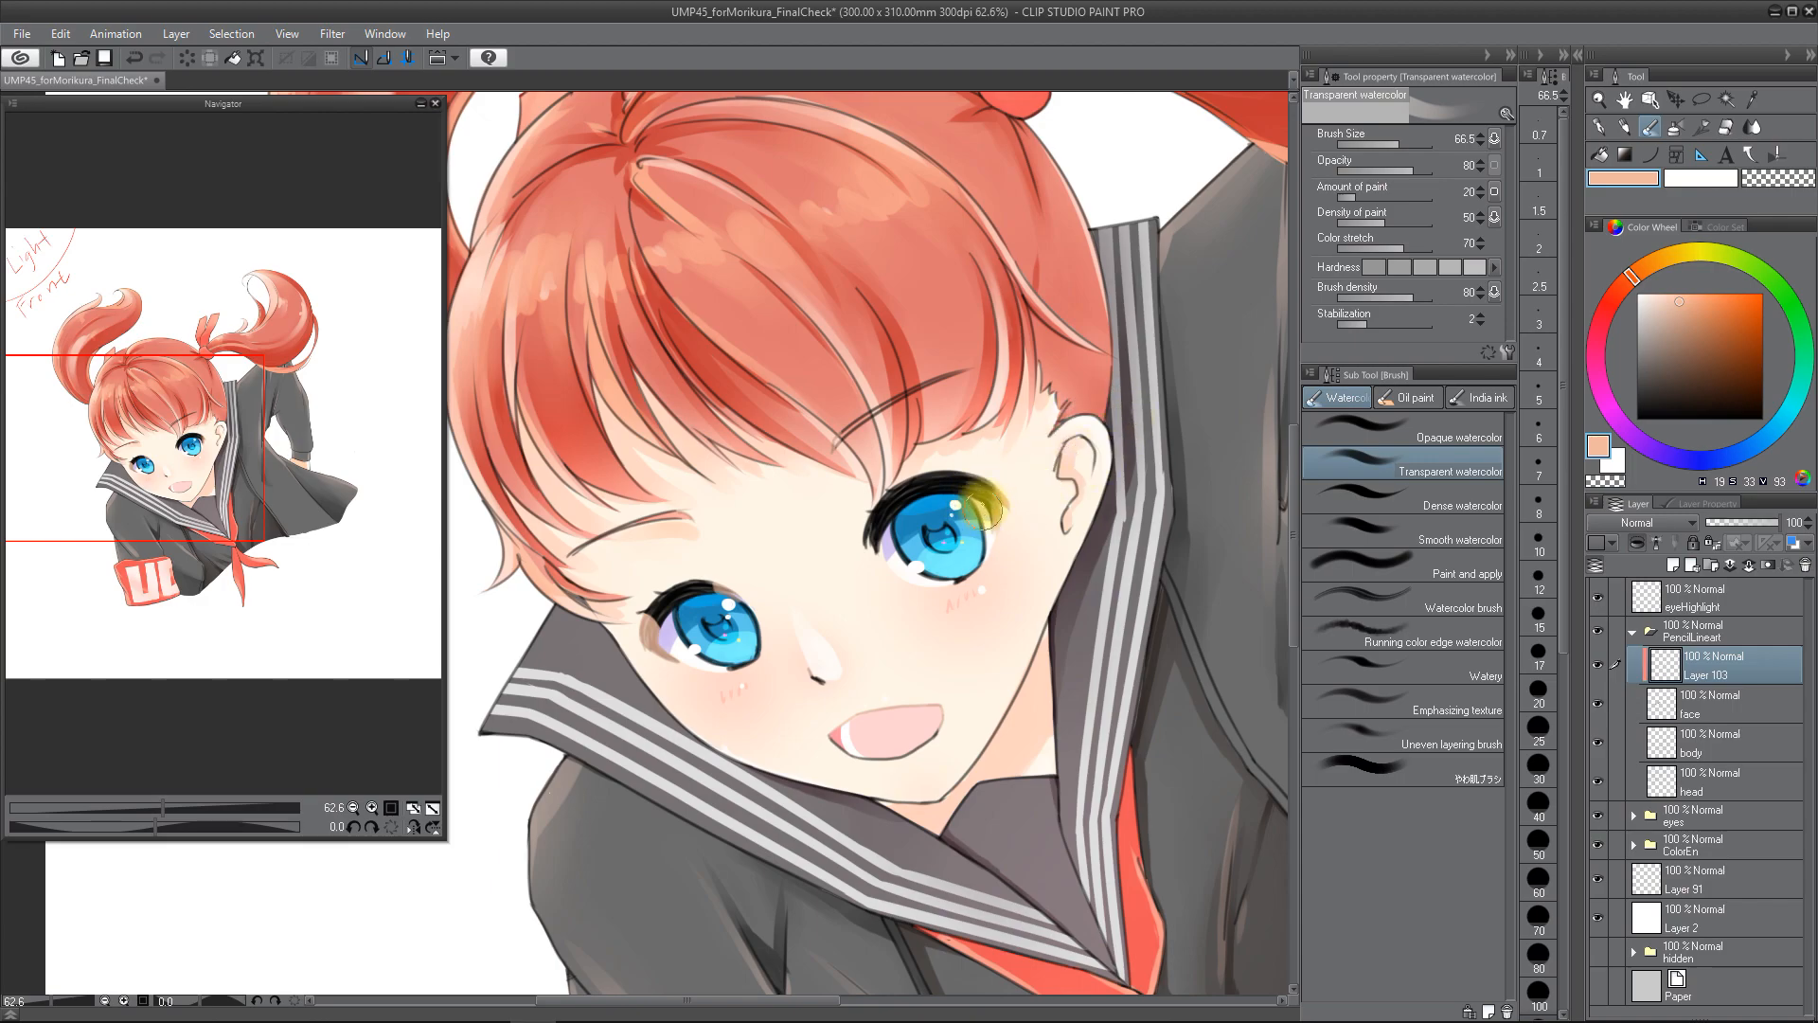
pyautogui.press('space')
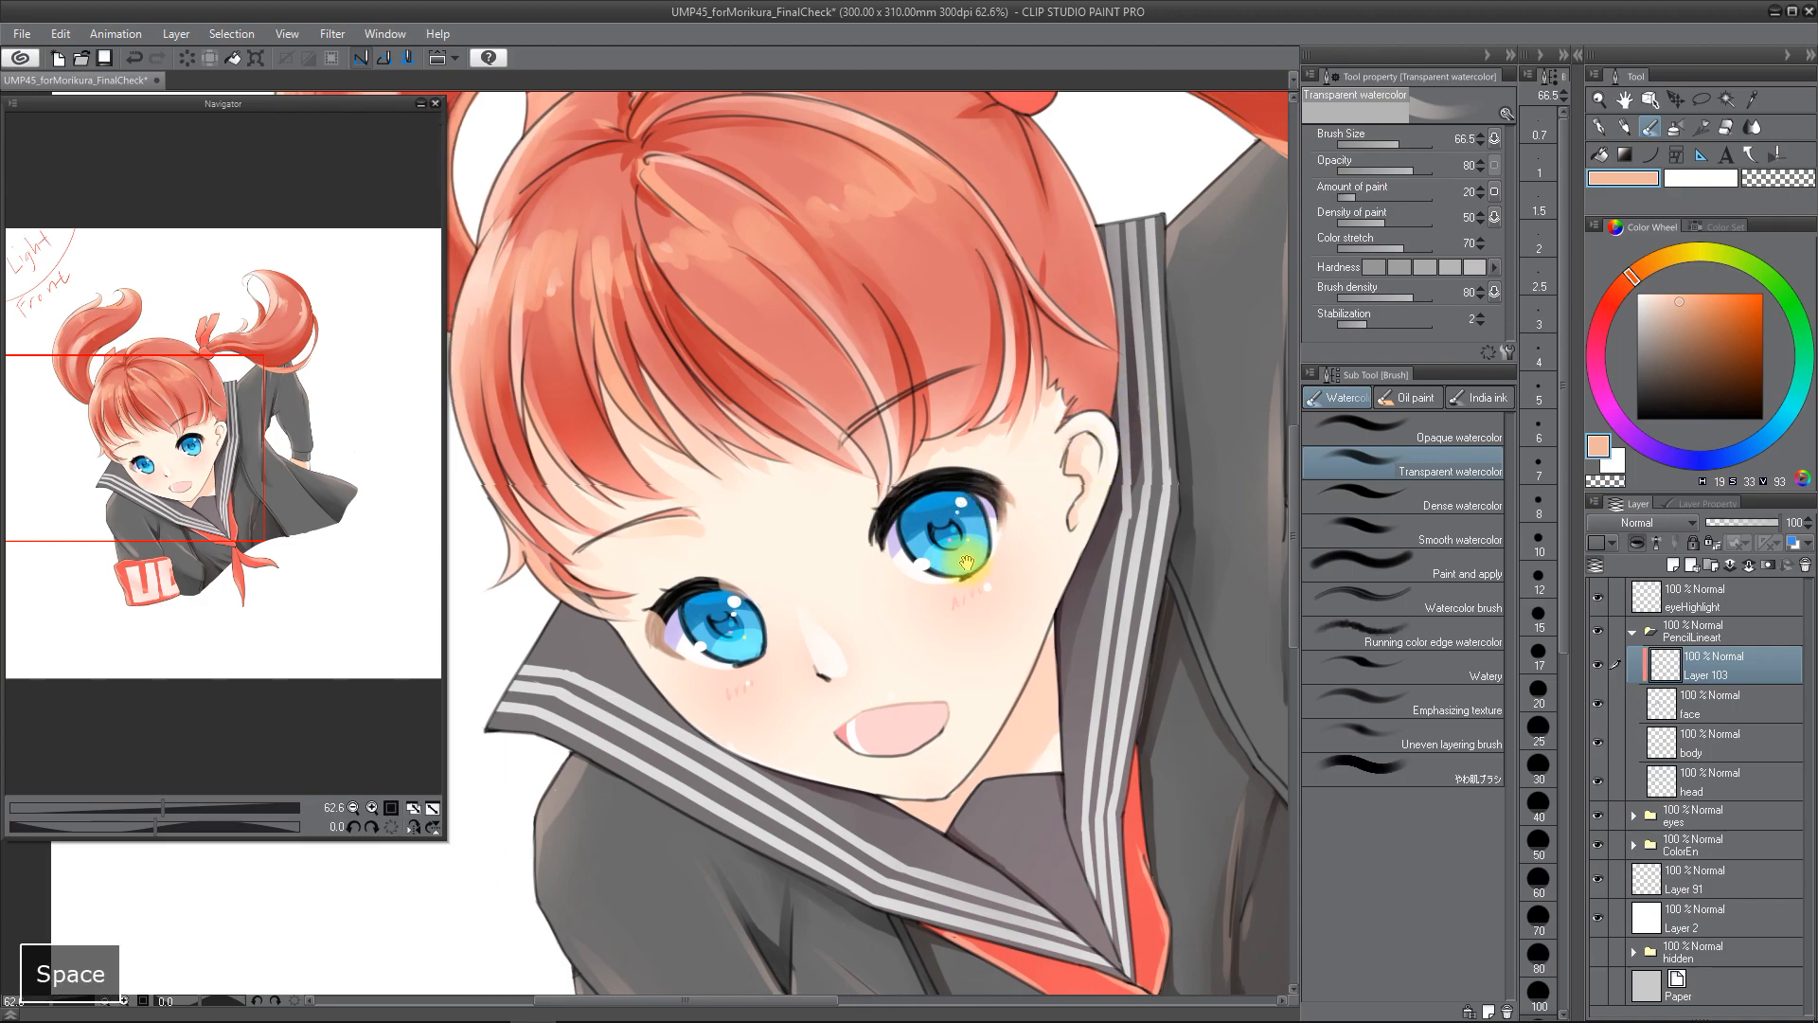
pyautogui.moveTo(779, 551); pyautogui.dragTo(839, 556)
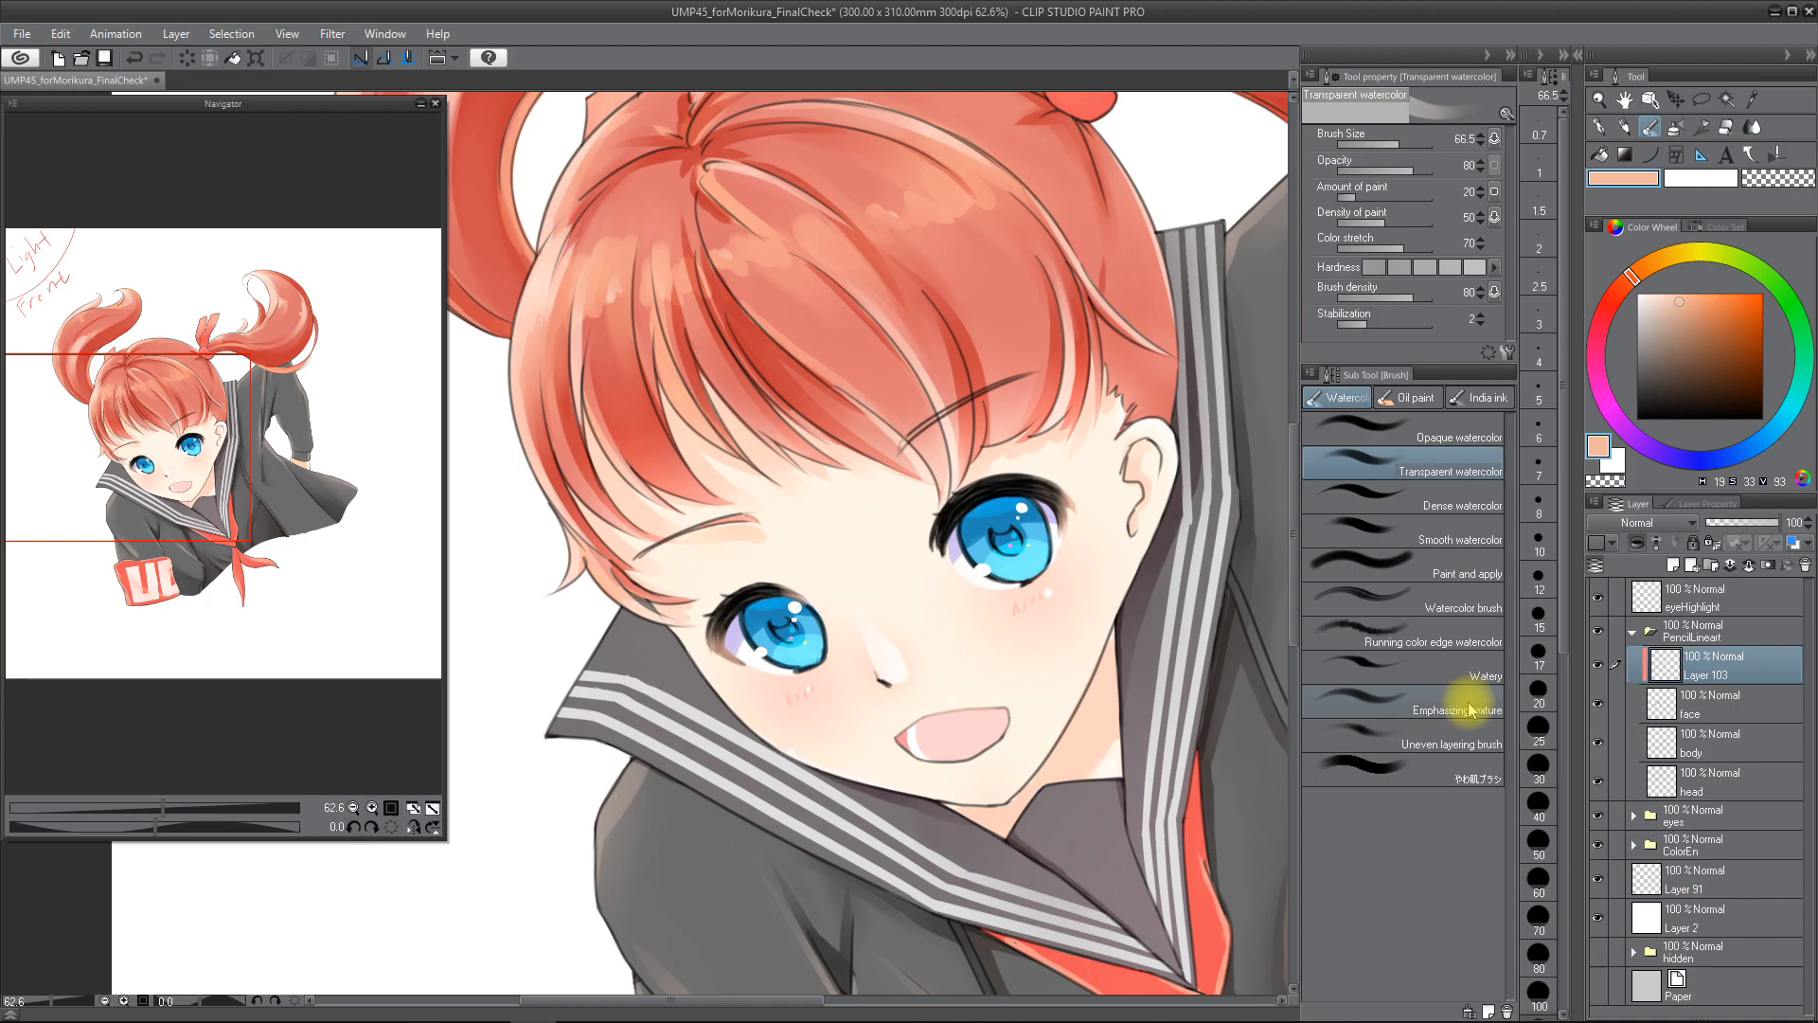
# - Add a new clipping layer above the body line art layer
pyautogui.click(1700, 748)
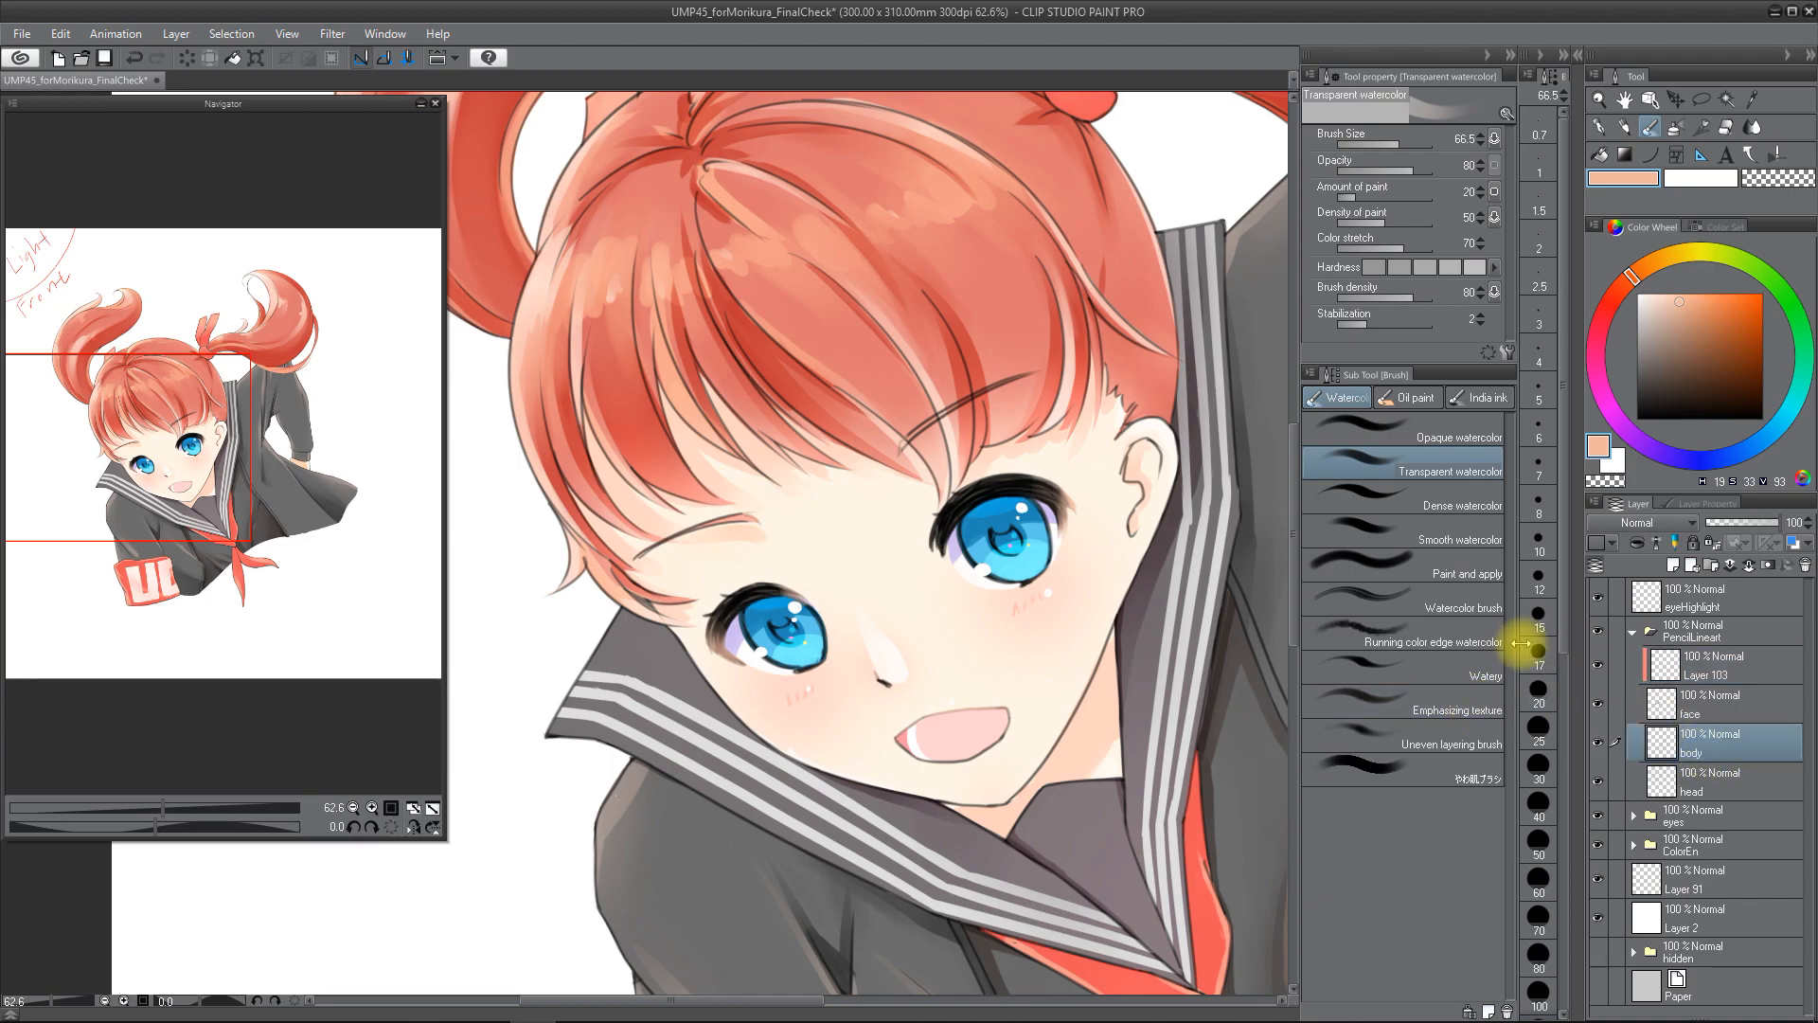
pyautogui.hotkey('ctrl', 'shift', 'n')
pyautogui.moveTo(1188, 800); pyautogui.dragTo(1096, 608)
pyautogui.scroll(-1, 1096, 609)
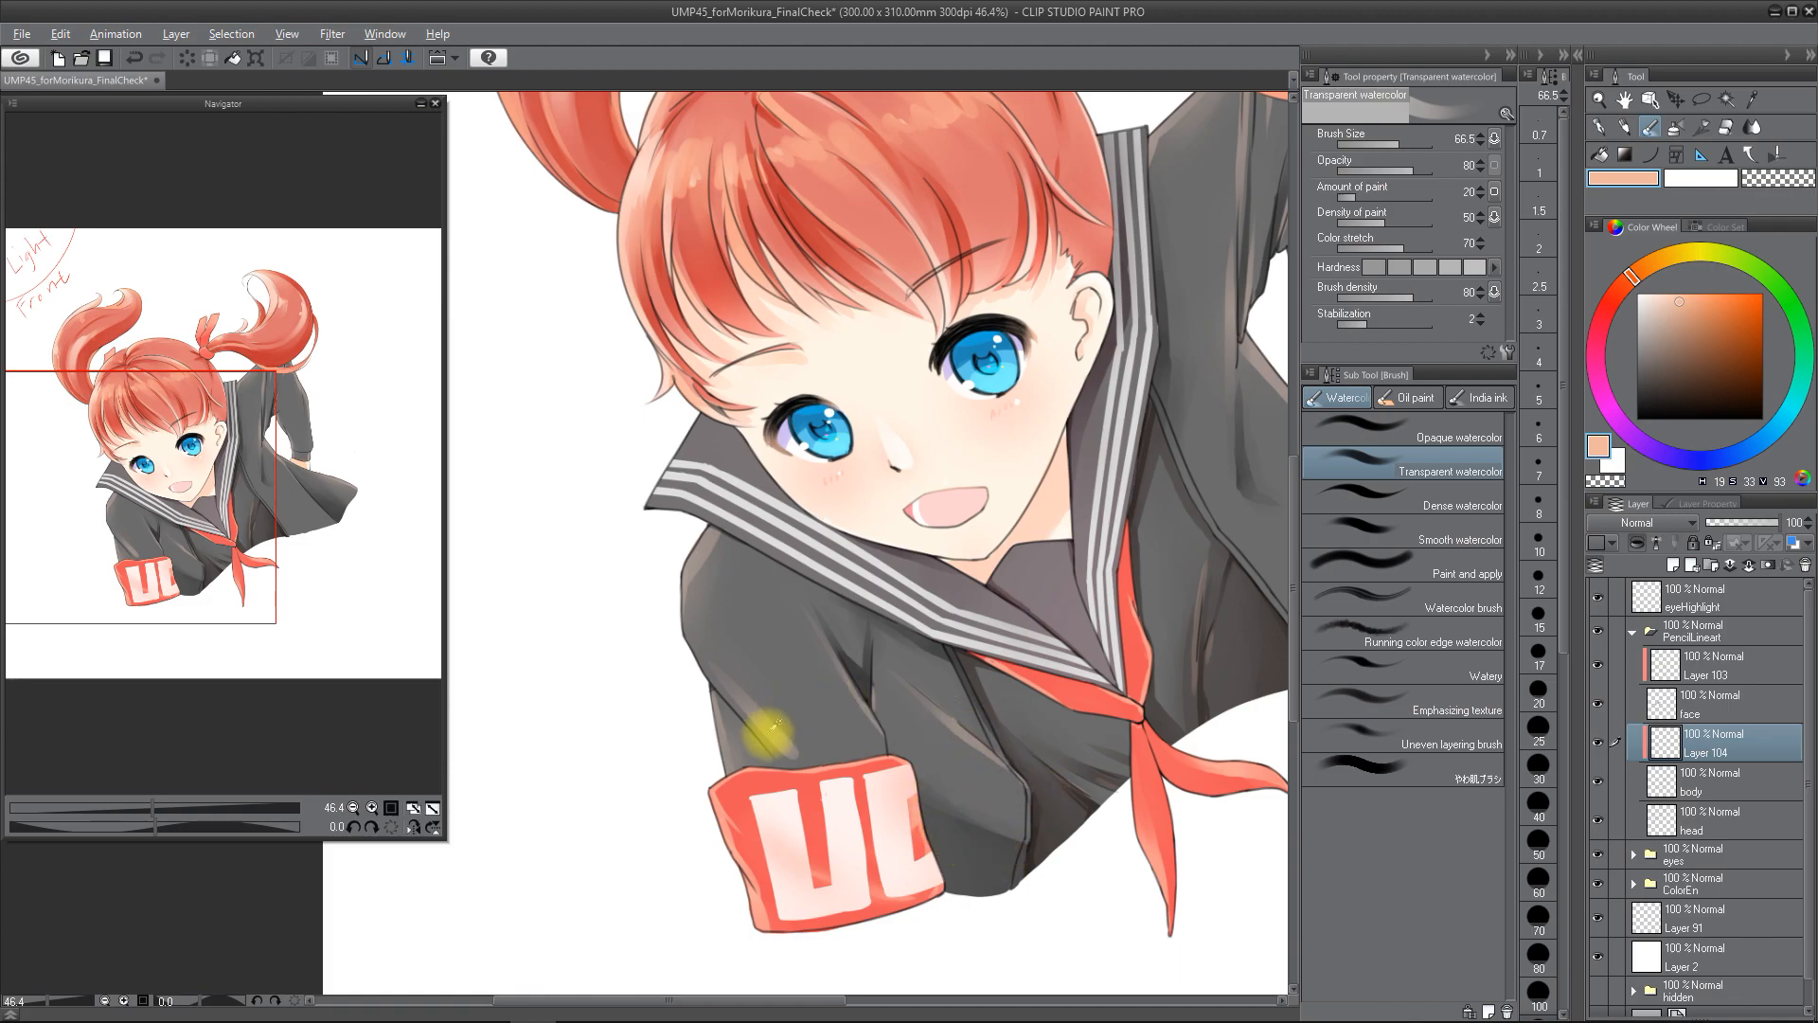
# - Set the colour to hue 19, saturation 54, value 74 and tint the coat's outlines with the Dense watercolor brush
pyautogui.click(1677, 341)
pyautogui.moveTo(1675, 345)
pyautogui.mouseDown()
pyautogui.moveTo(1712, 339)
pyautogui.moveTo(1705, 326)
pyautogui.mouseUp()
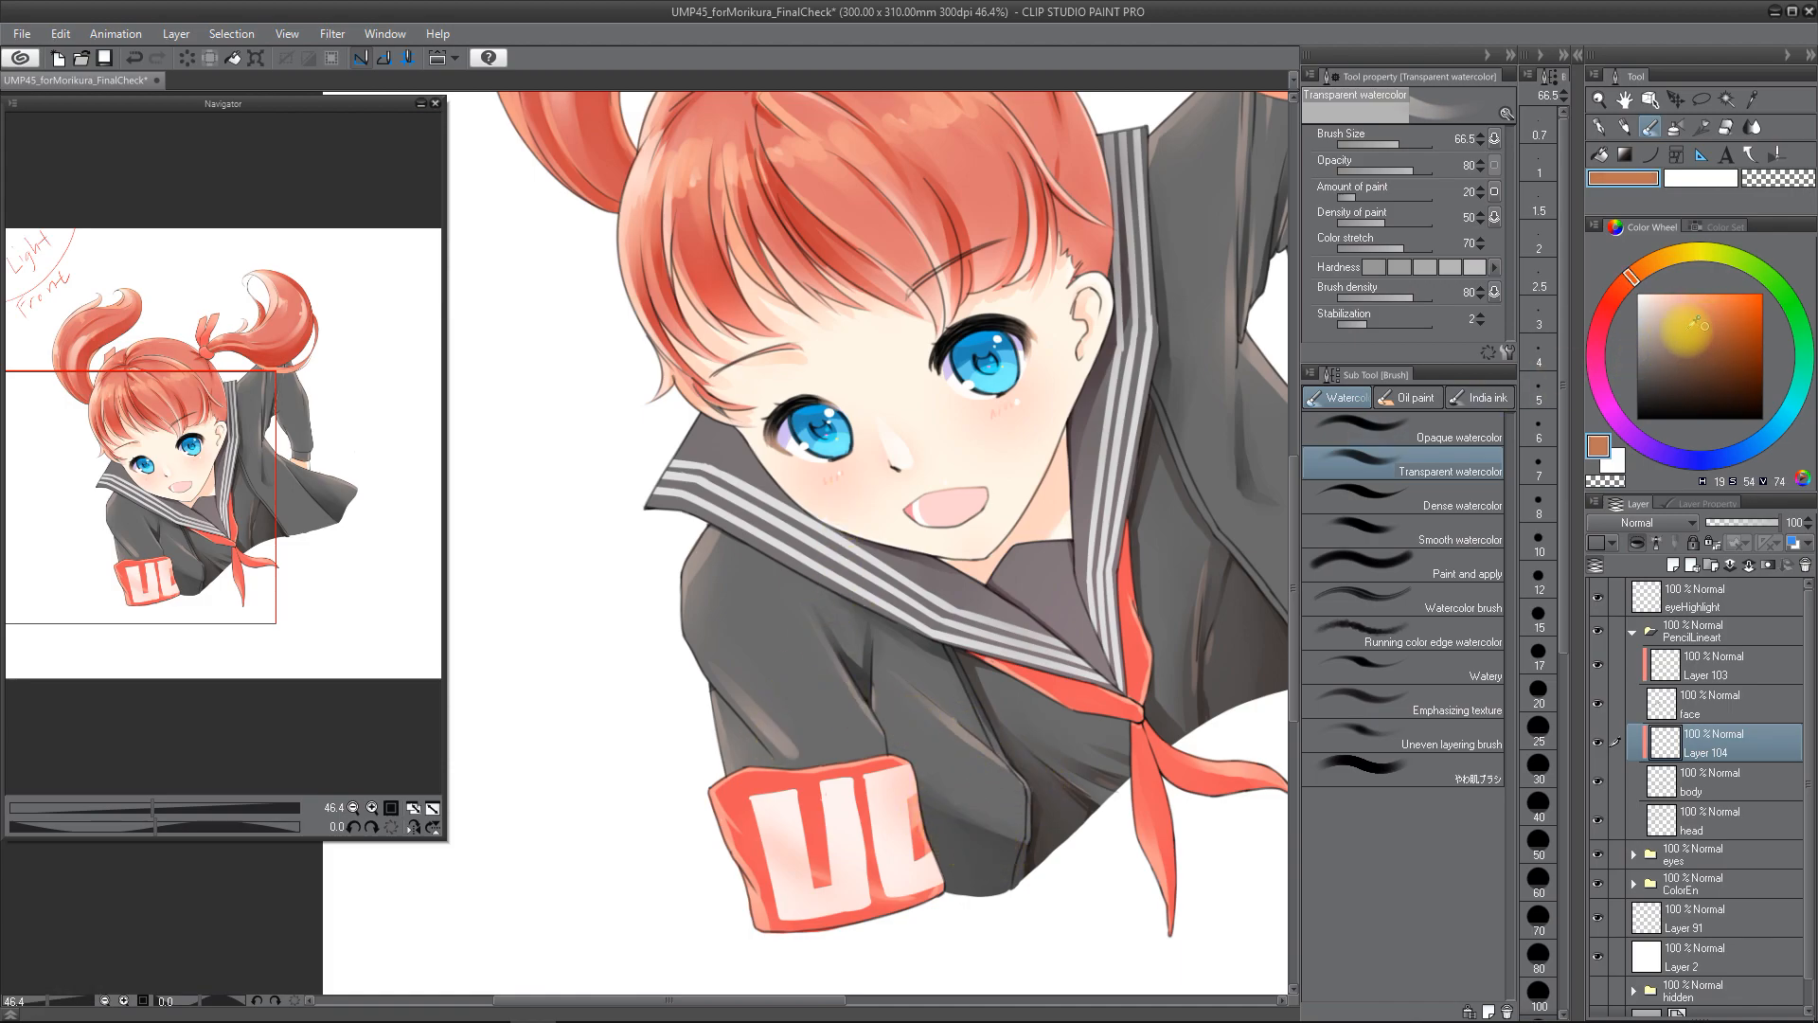
pyautogui.click(1420, 490)
pyautogui.moveTo(753, 677); pyautogui.dragTo(771, 739)
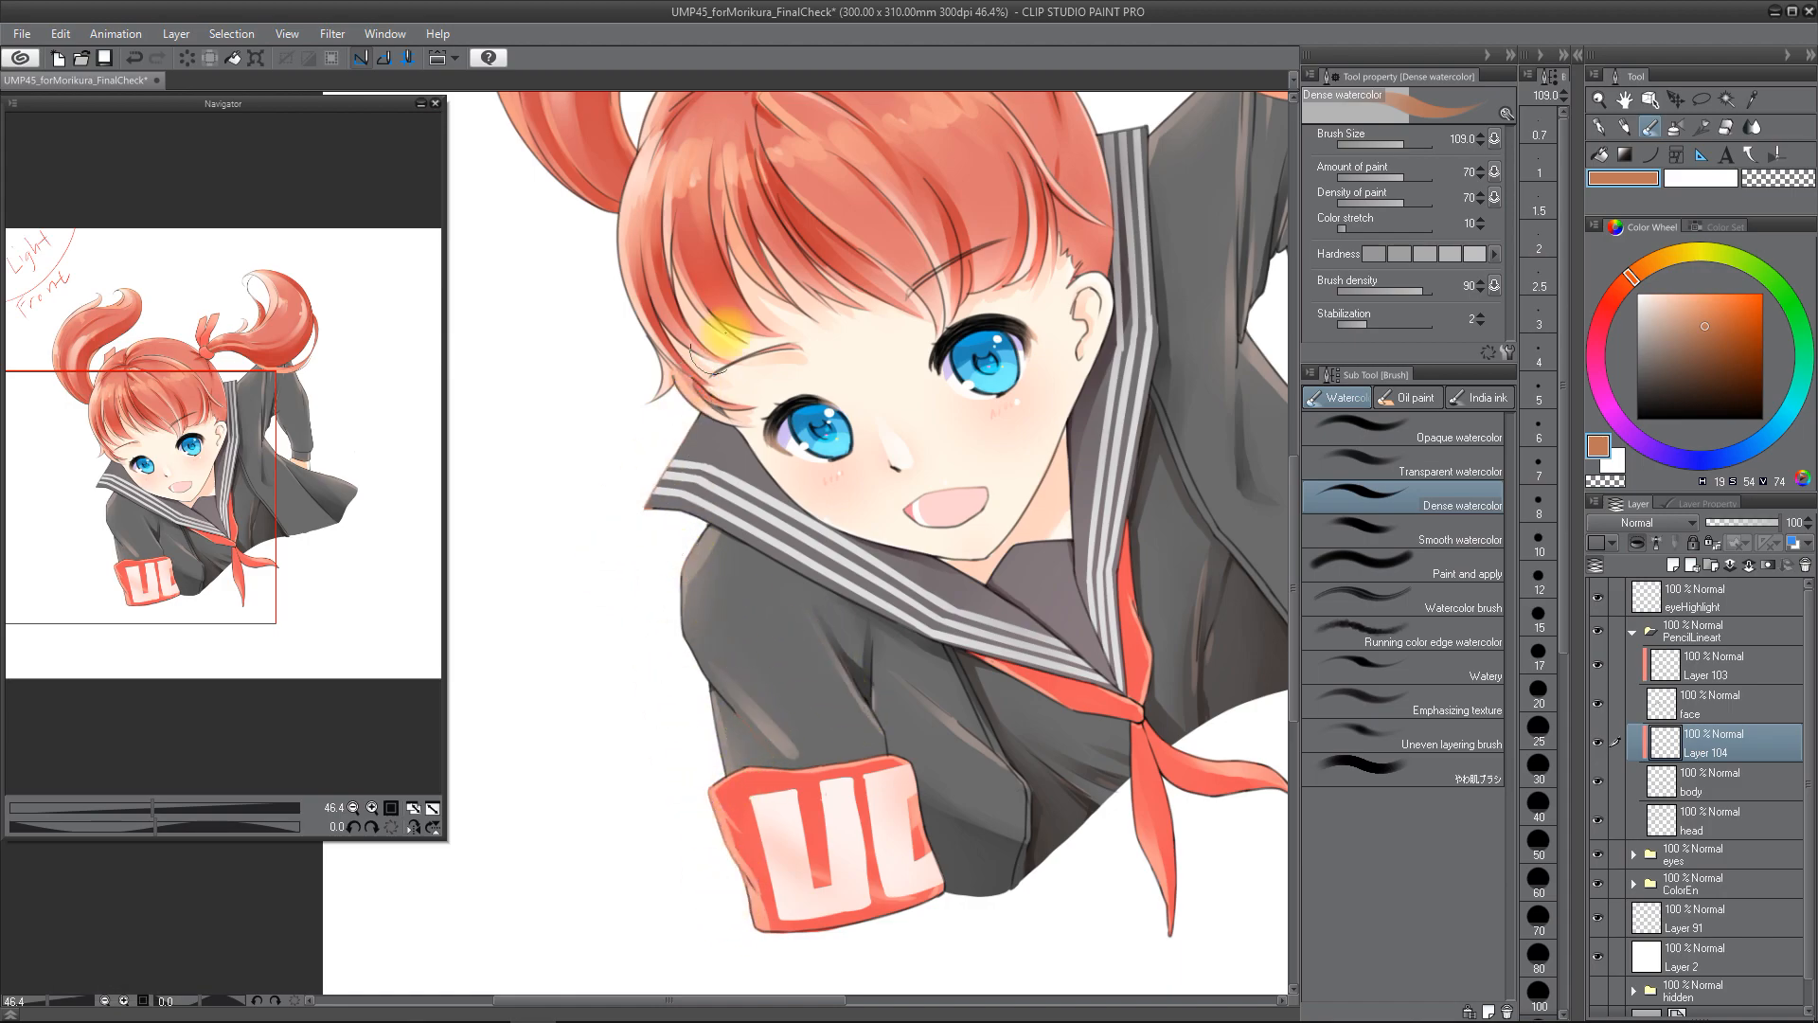
pyautogui.moveTo(673, 398); pyautogui.dragTo(436, 492)
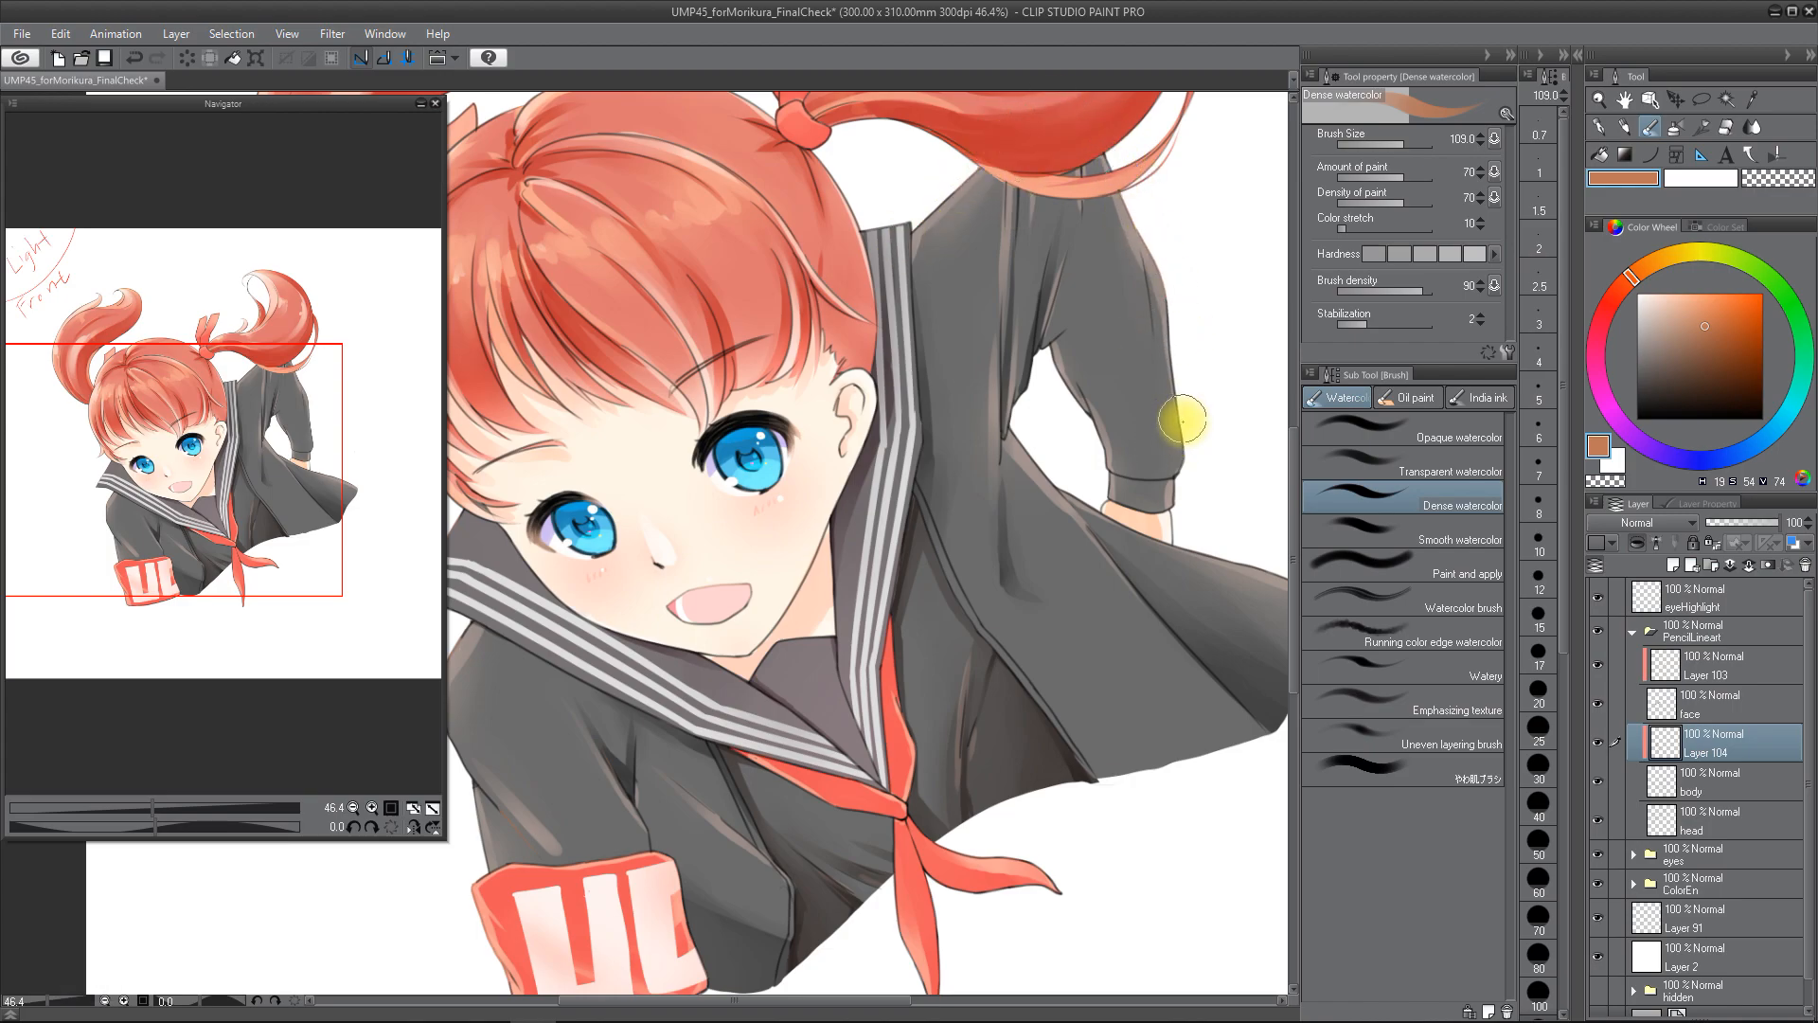
pyautogui.moveTo(1184, 394); pyautogui.dragTo(1051, 353)
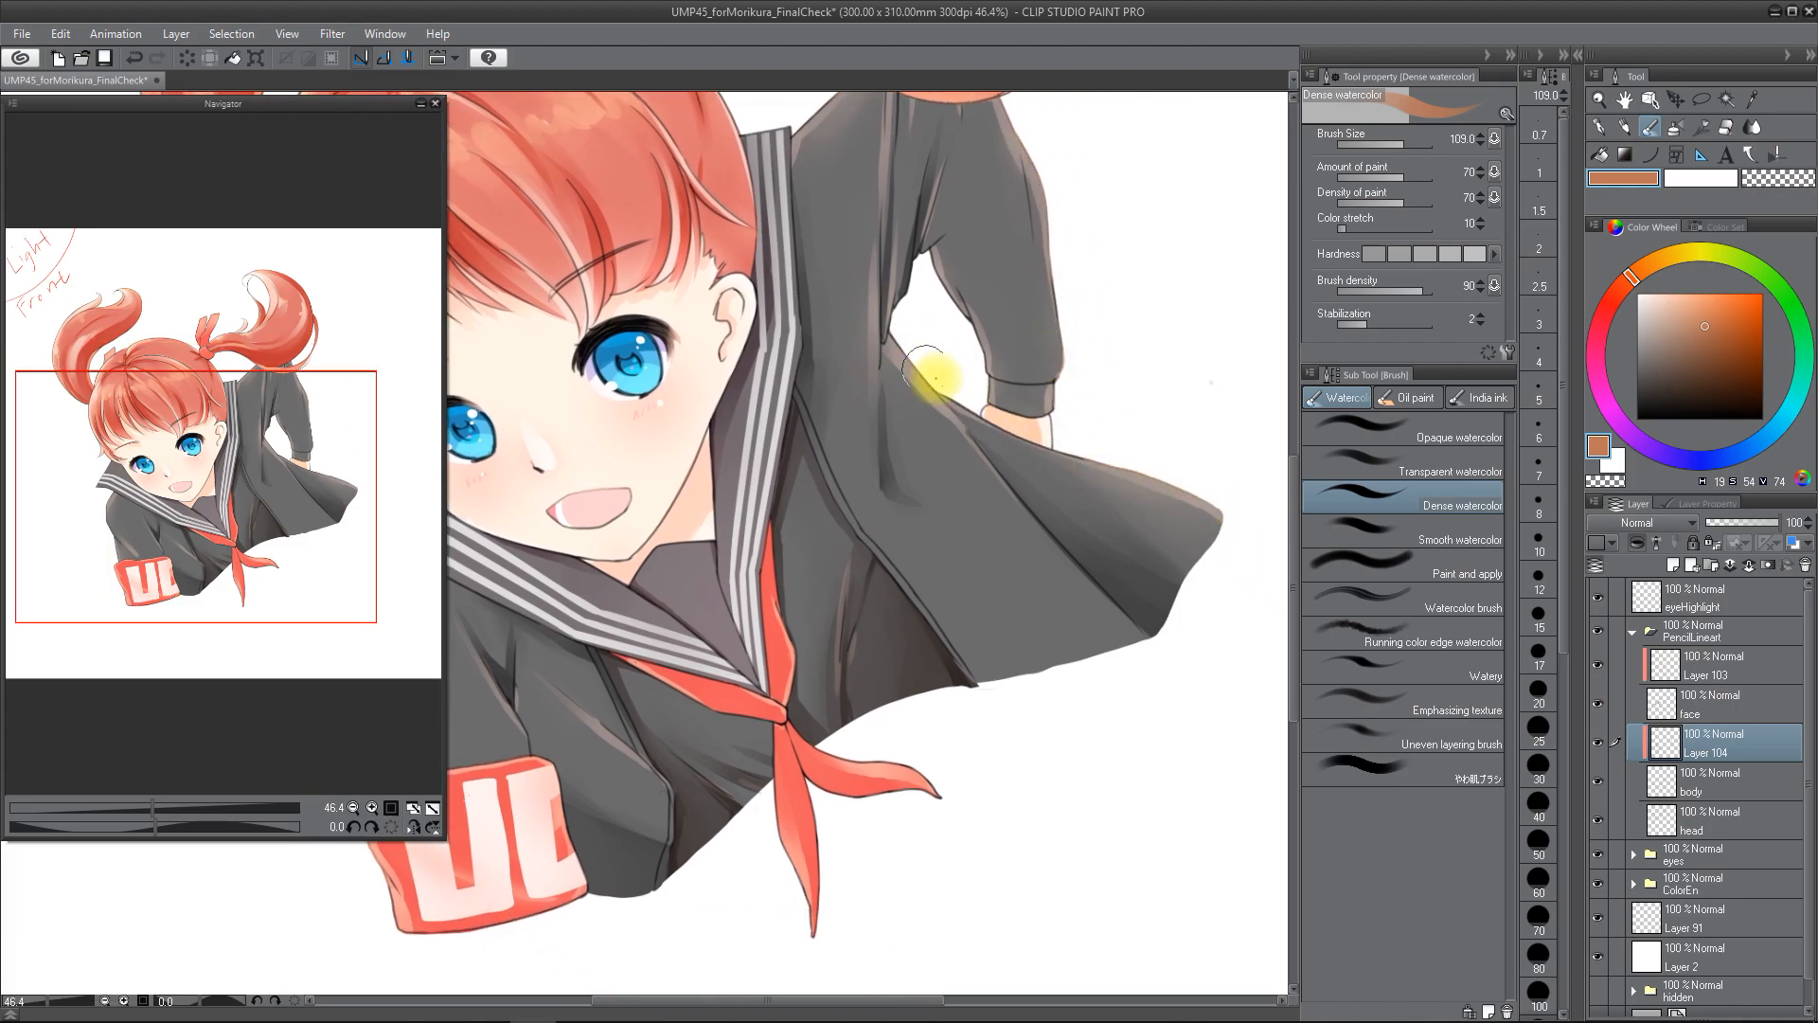
pyautogui.moveTo(913, 410); pyautogui.dragTo(1225, 451)
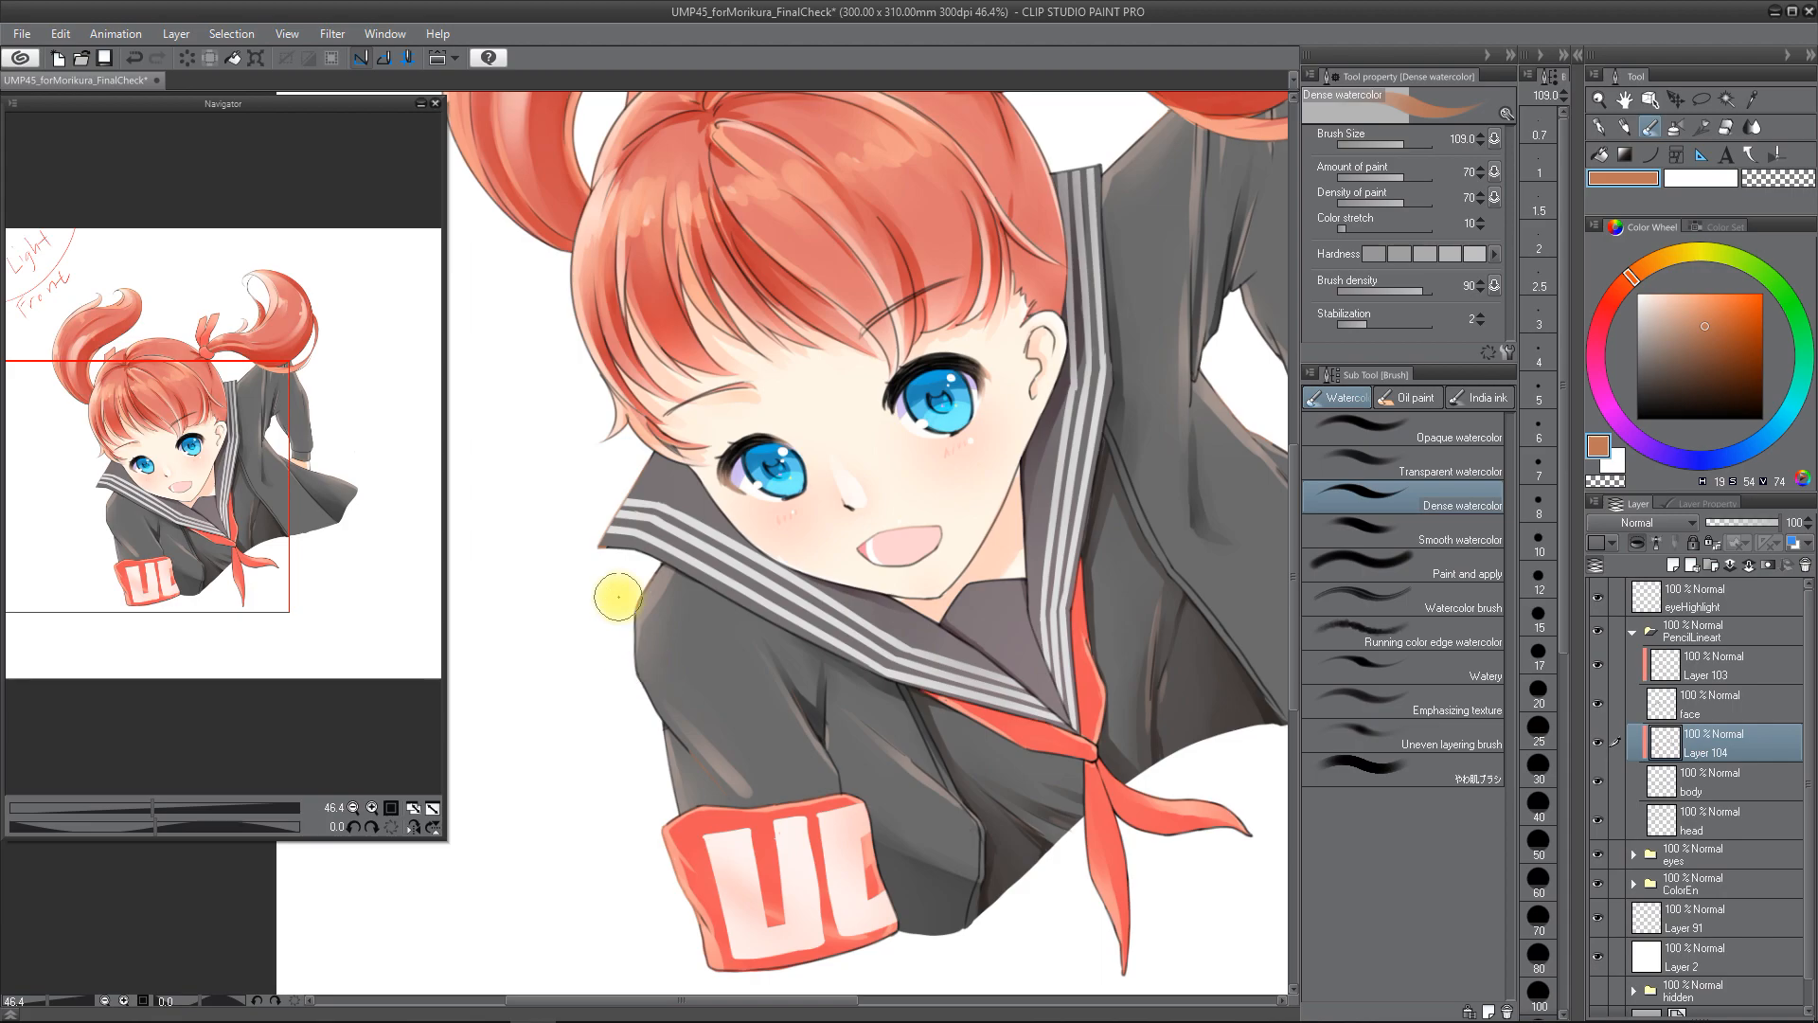
pyautogui.moveTo(621, 638); pyautogui.dragTo(527, 552)
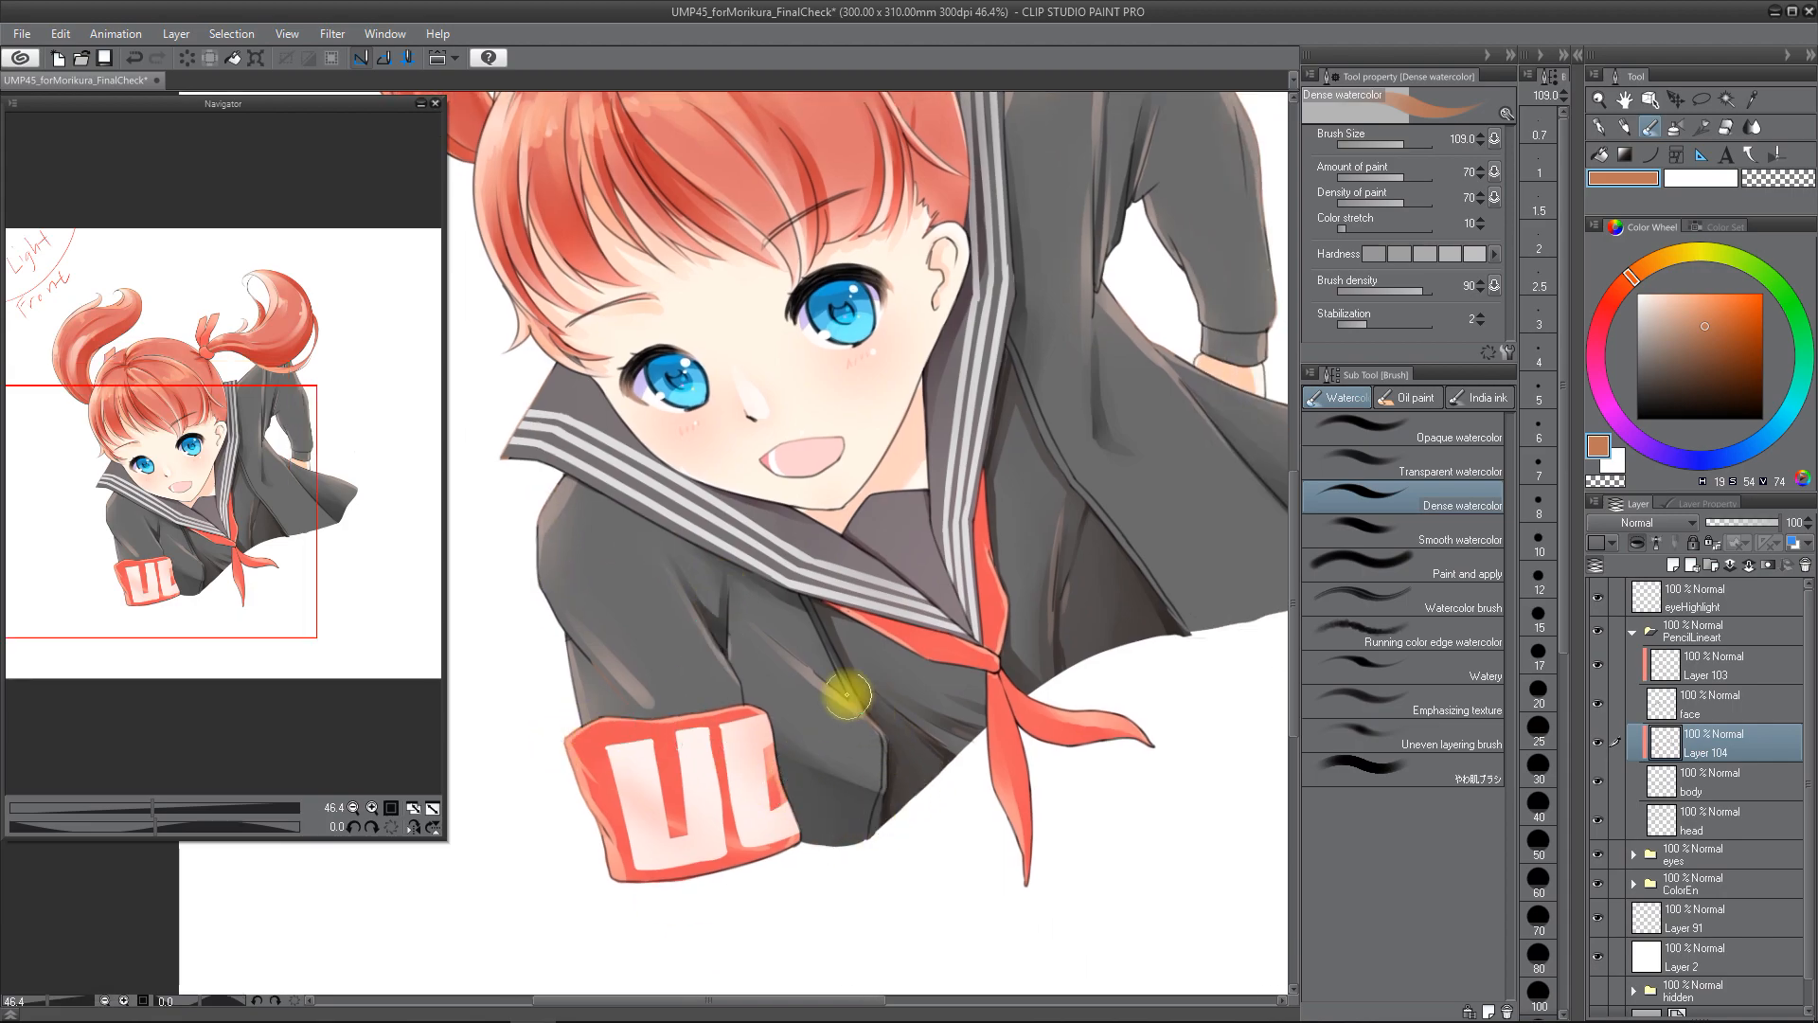
# - Reduce the Dense watercolor brush size to 68 and tint the fold lines on the sleeve and inside the coat
pyautogui.moveTo(880, 730); pyautogui.dragTo(877, 720)
pyautogui.hotkey('ctrl', 'z')
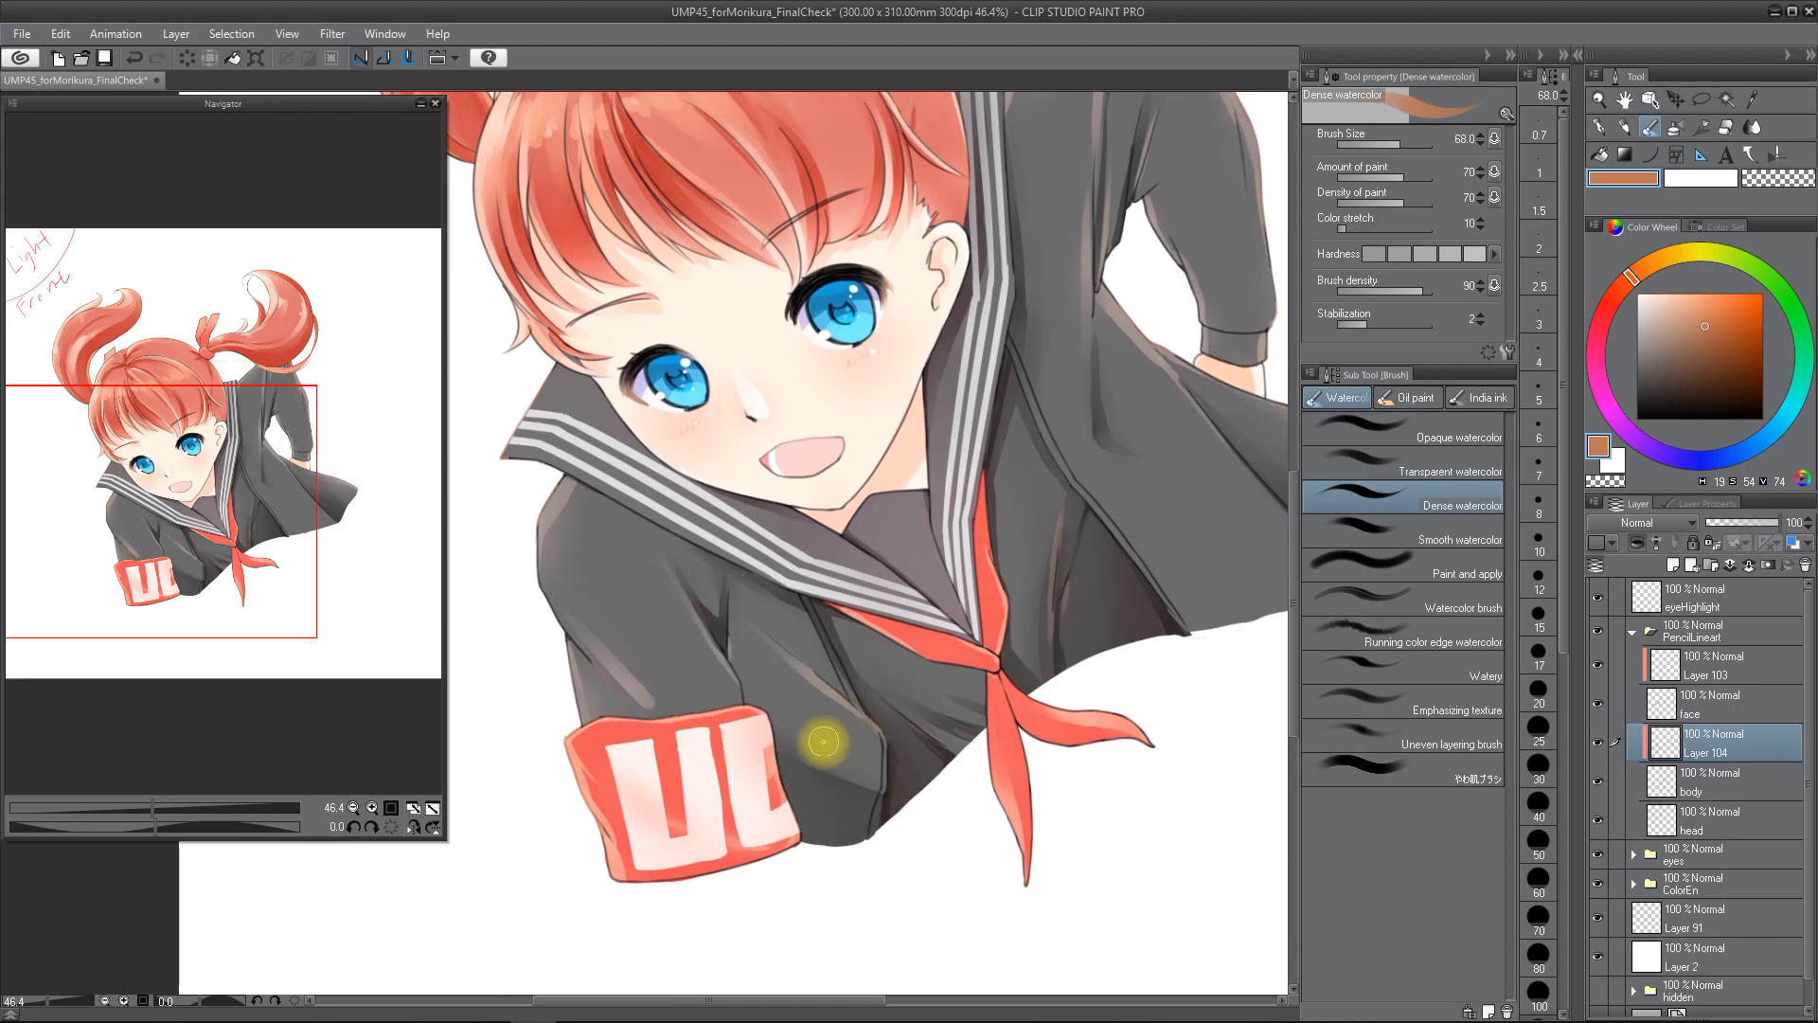
pyautogui.moveTo(964, 654); pyautogui.dragTo(932, 568)
pyautogui.hotkey('ctrl', 'z')
pyautogui.moveTo(981, 508); pyautogui.dragTo(981, 551)
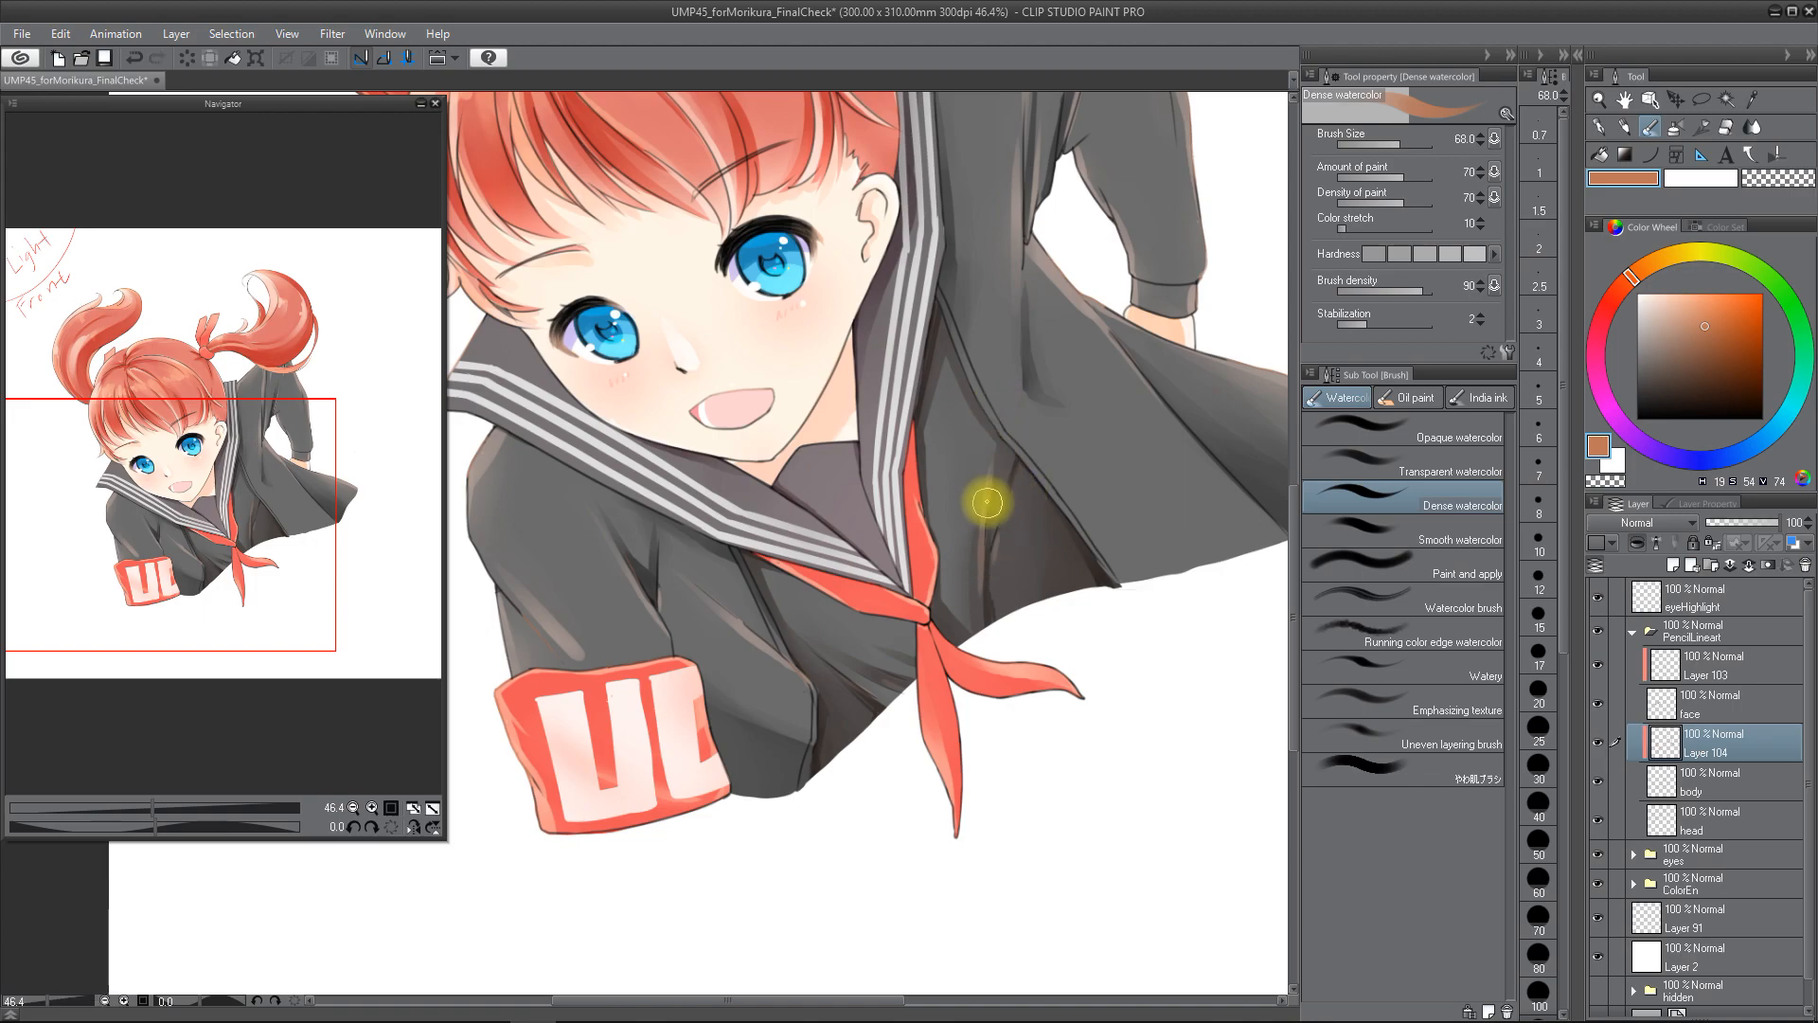
pyautogui.moveTo(982, 451); pyautogui.dragTo(904, 540)
pyautogui.moveTo(869, 386); pyautogui.dragTo(932, 443)
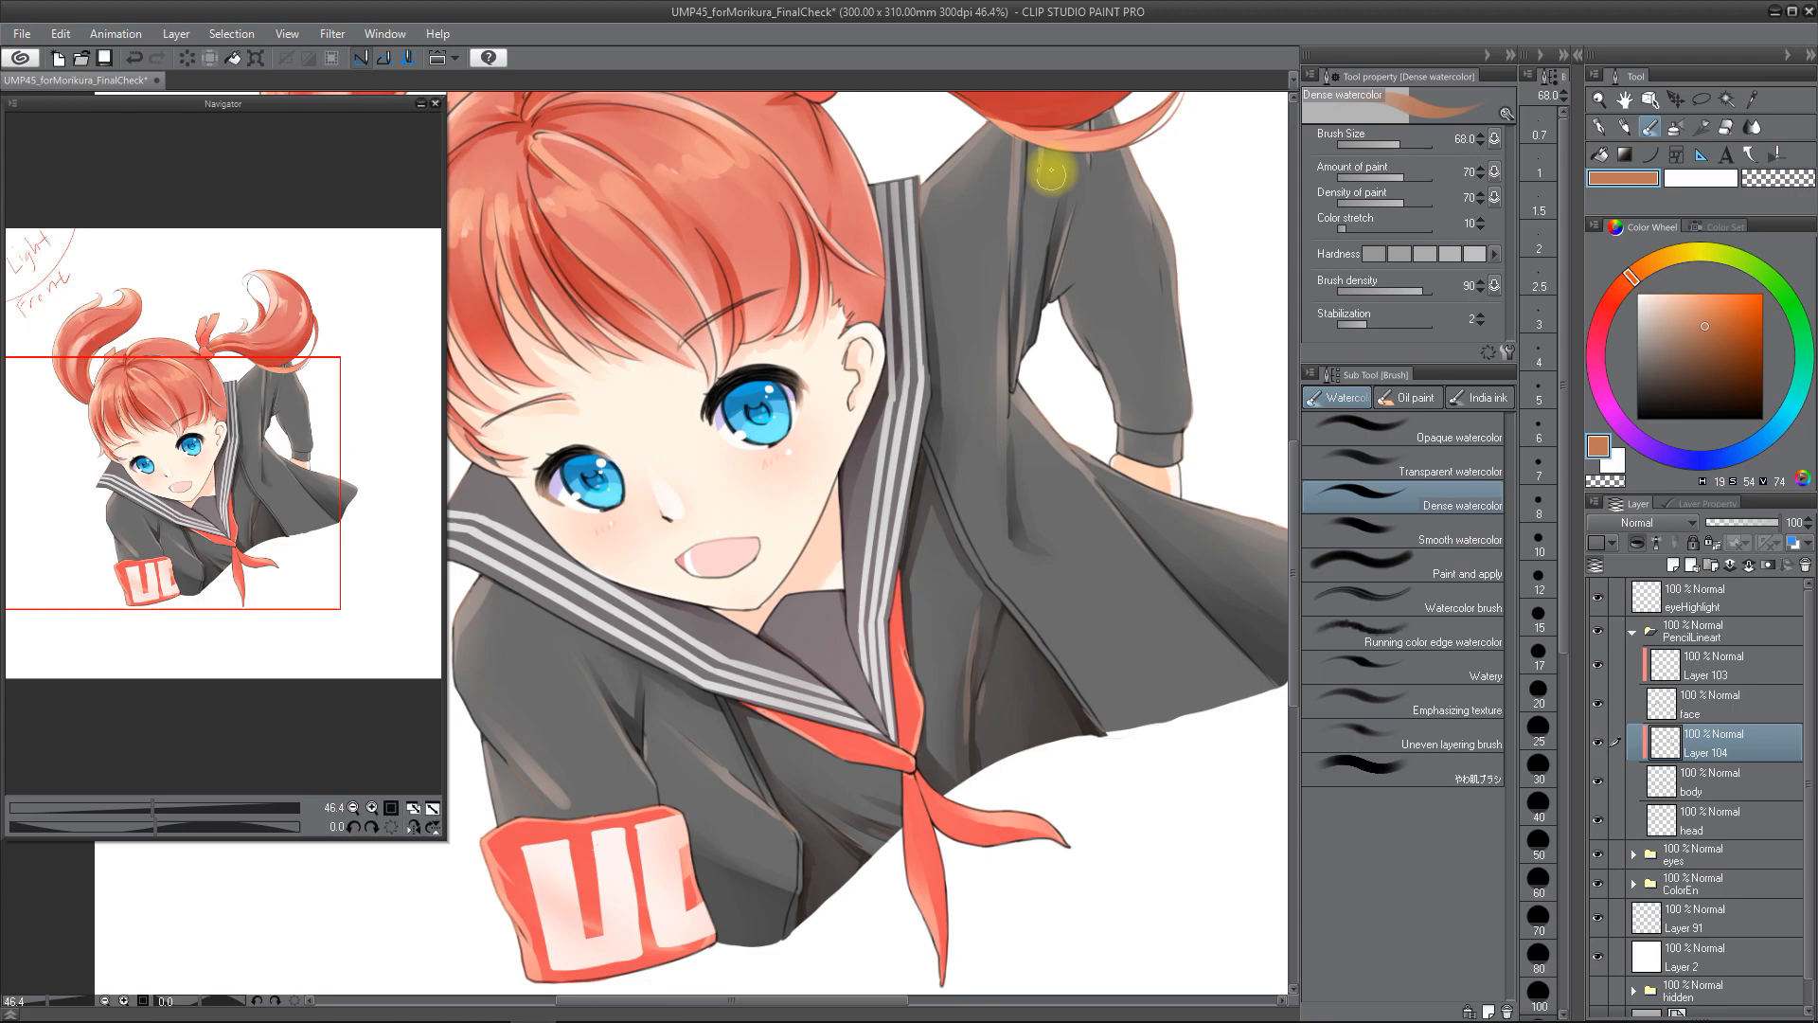
# - Soften the colour of the coat's shoulder and fold lines with the Transparent watercolor brush
pyautogui.click(1378, 472)
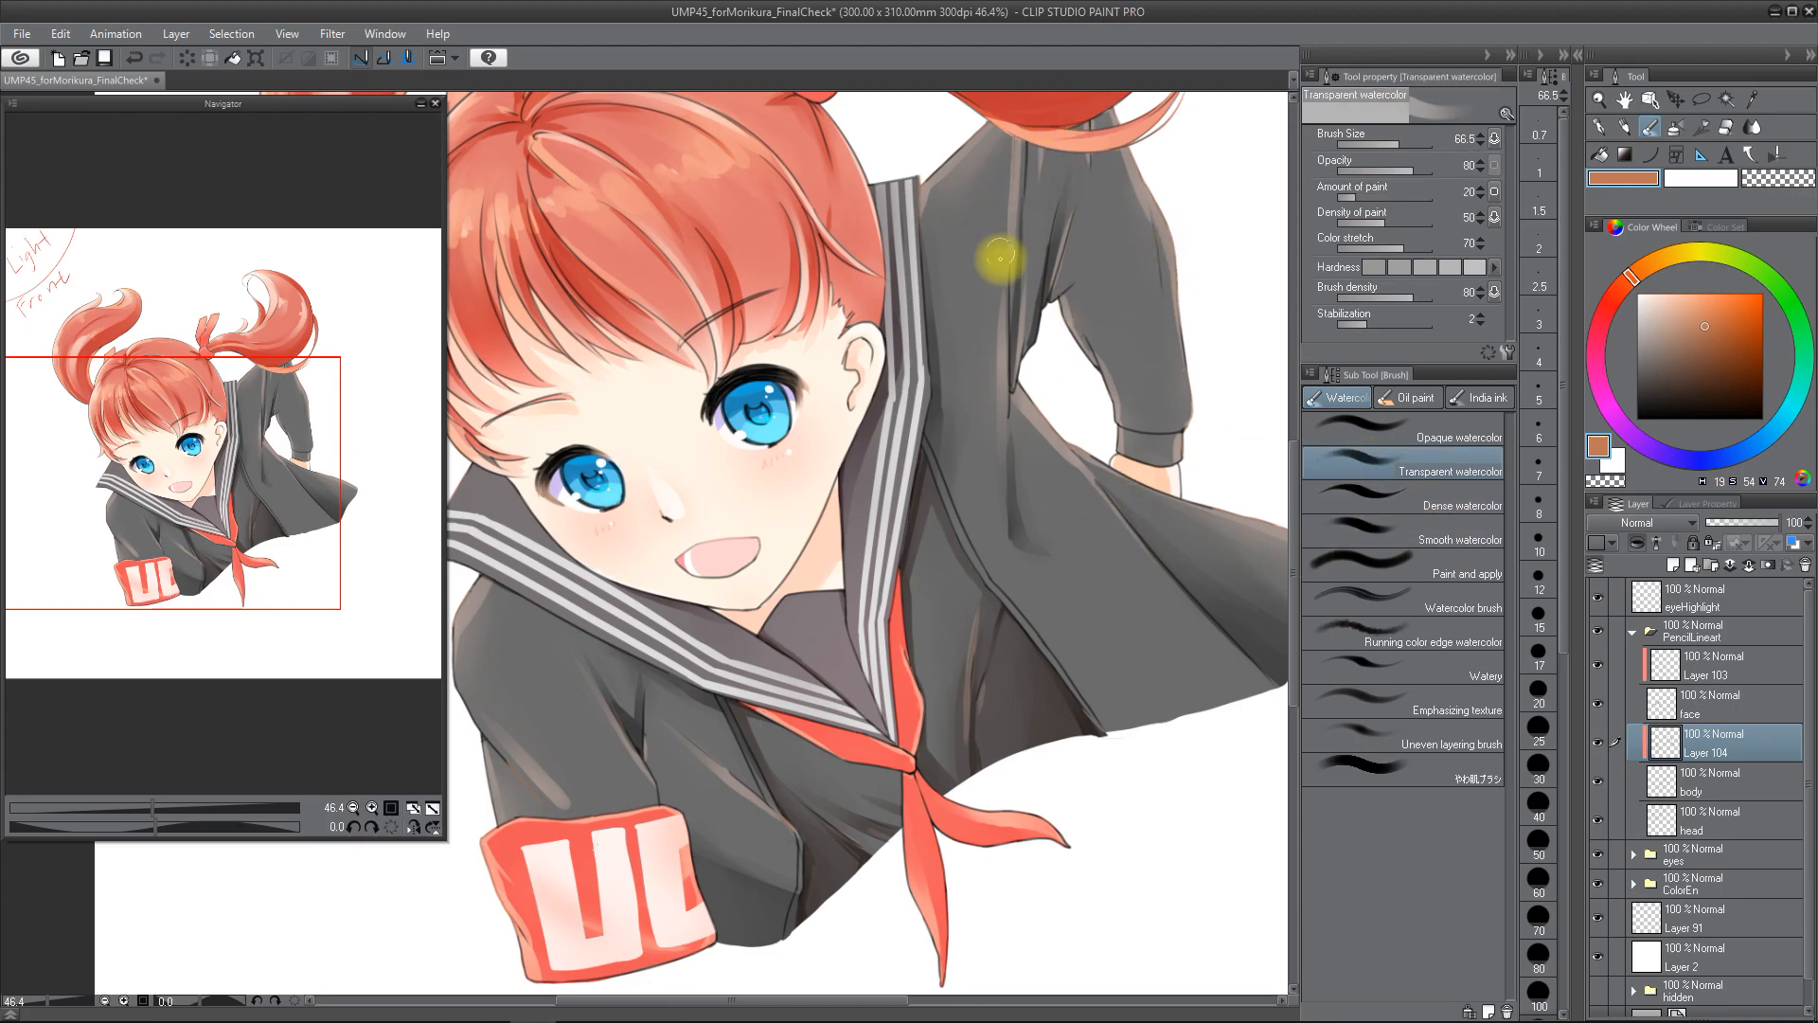
pyautogui.press('space')
pyautogui.moveTo(1106, 561); pyautogui.dragTo(1213, 534)
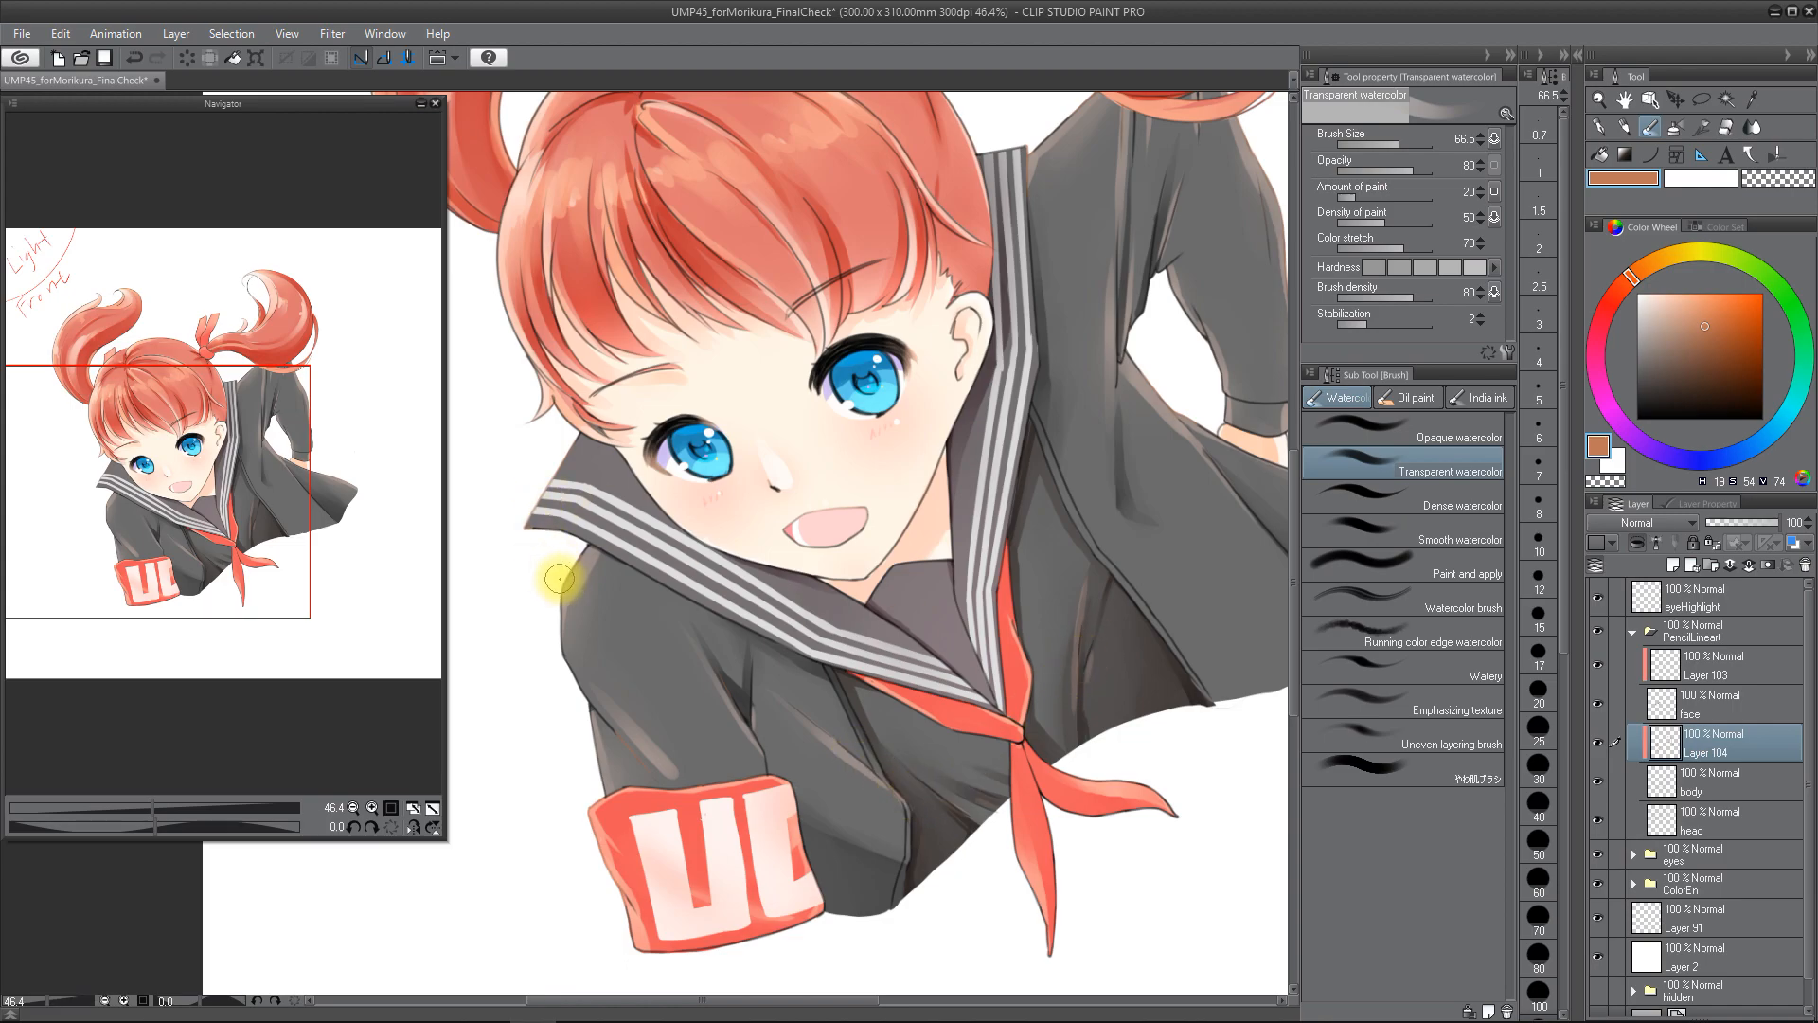
# - Add a new clipping layer above the head line art layer
pyautogui.press('f')
pyautogui.press('f')
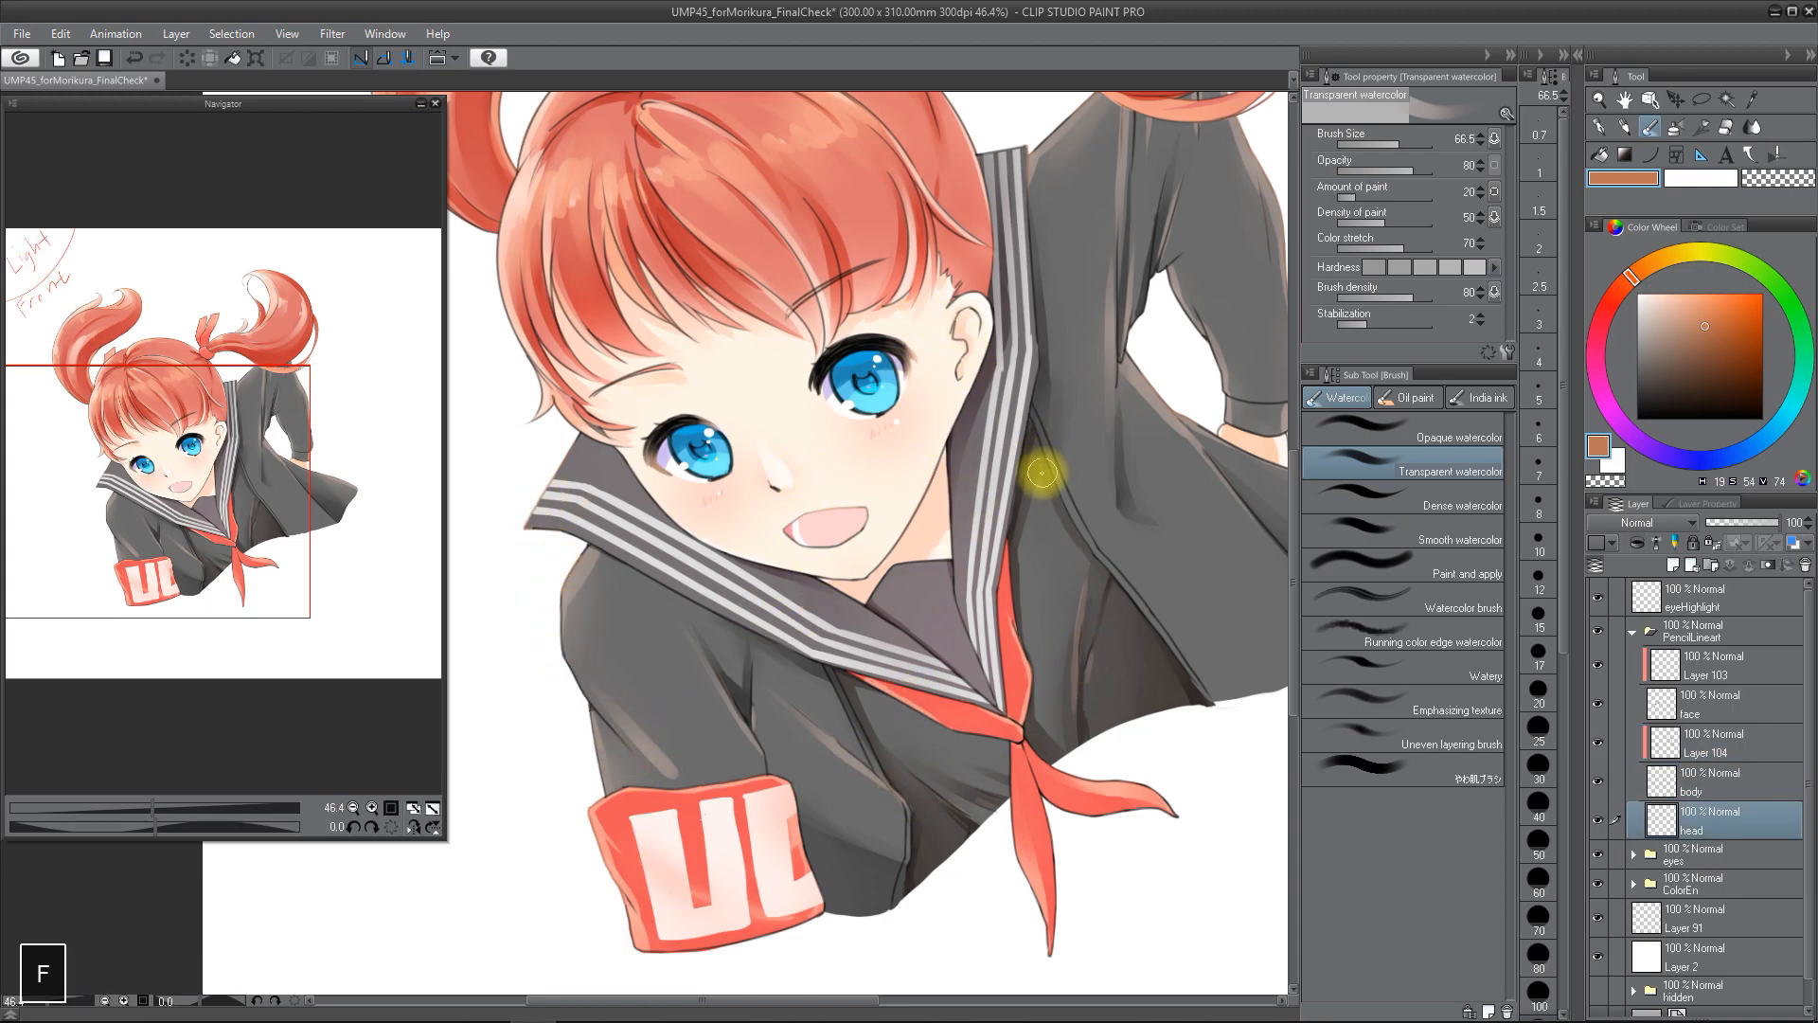
pyautogui.hotkey('shift', 'n')
pyautogui.press('a')
pyautogui.press('space')
pyautogui.moveTo(951, 503); pyautogui.dragTo(1031, 569)
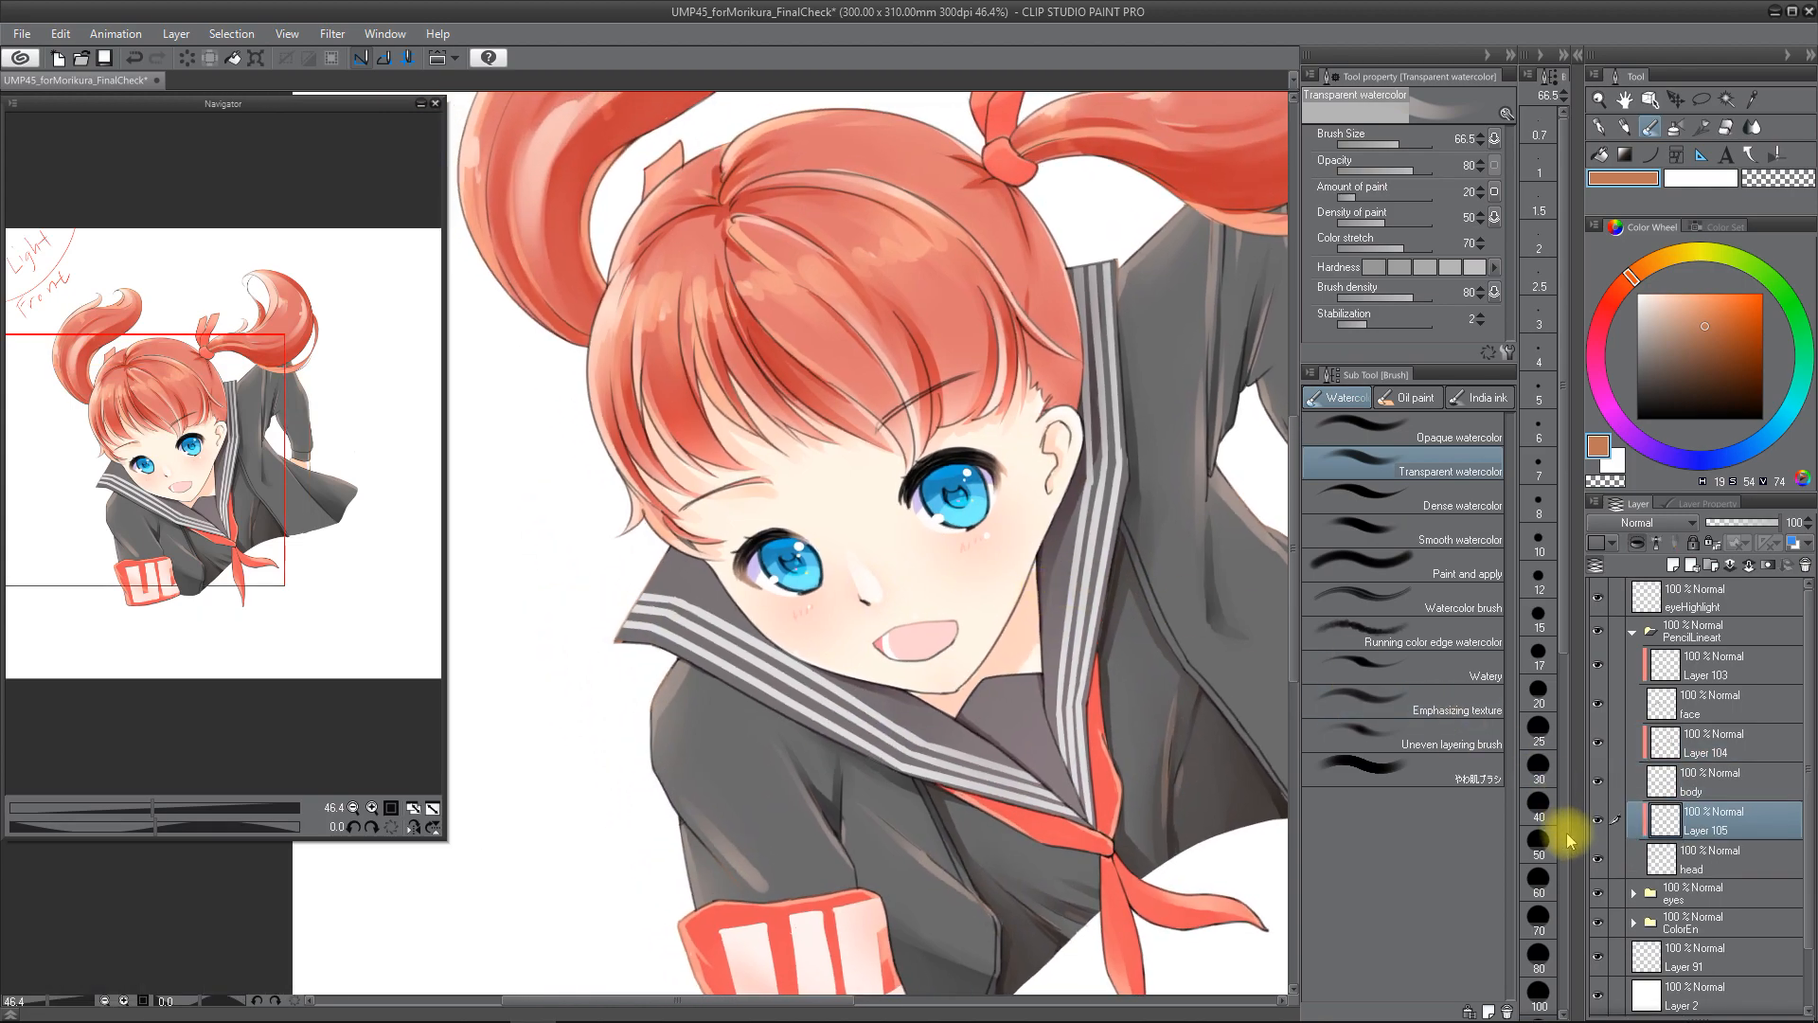
# - Set the colour to hue 12, saturation 44, value 83 and tint the face outline with the Dense and Transparent watercolor brushes
pyautogui.keyDown('alt'); pyautogui.click(926, 584); pyautogui.keyUp('alt')
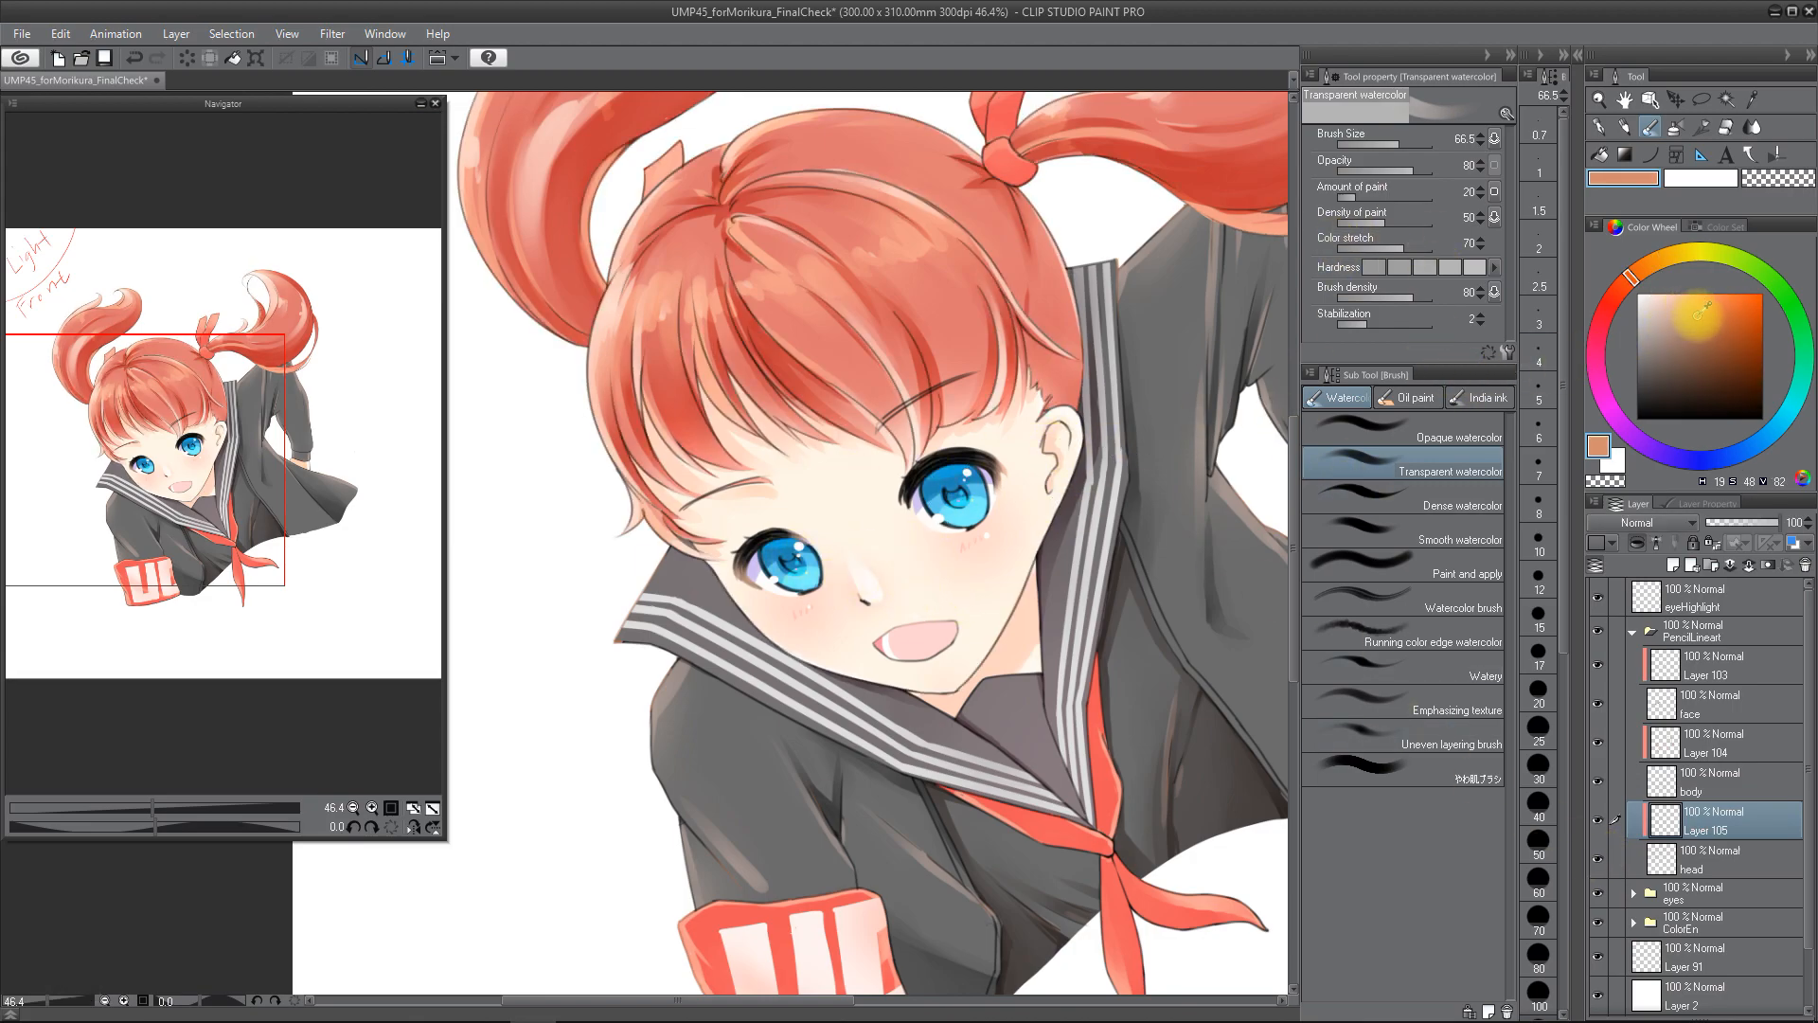
pyautogui.click(1622, 286)
pyautogui.click(1692, 315)
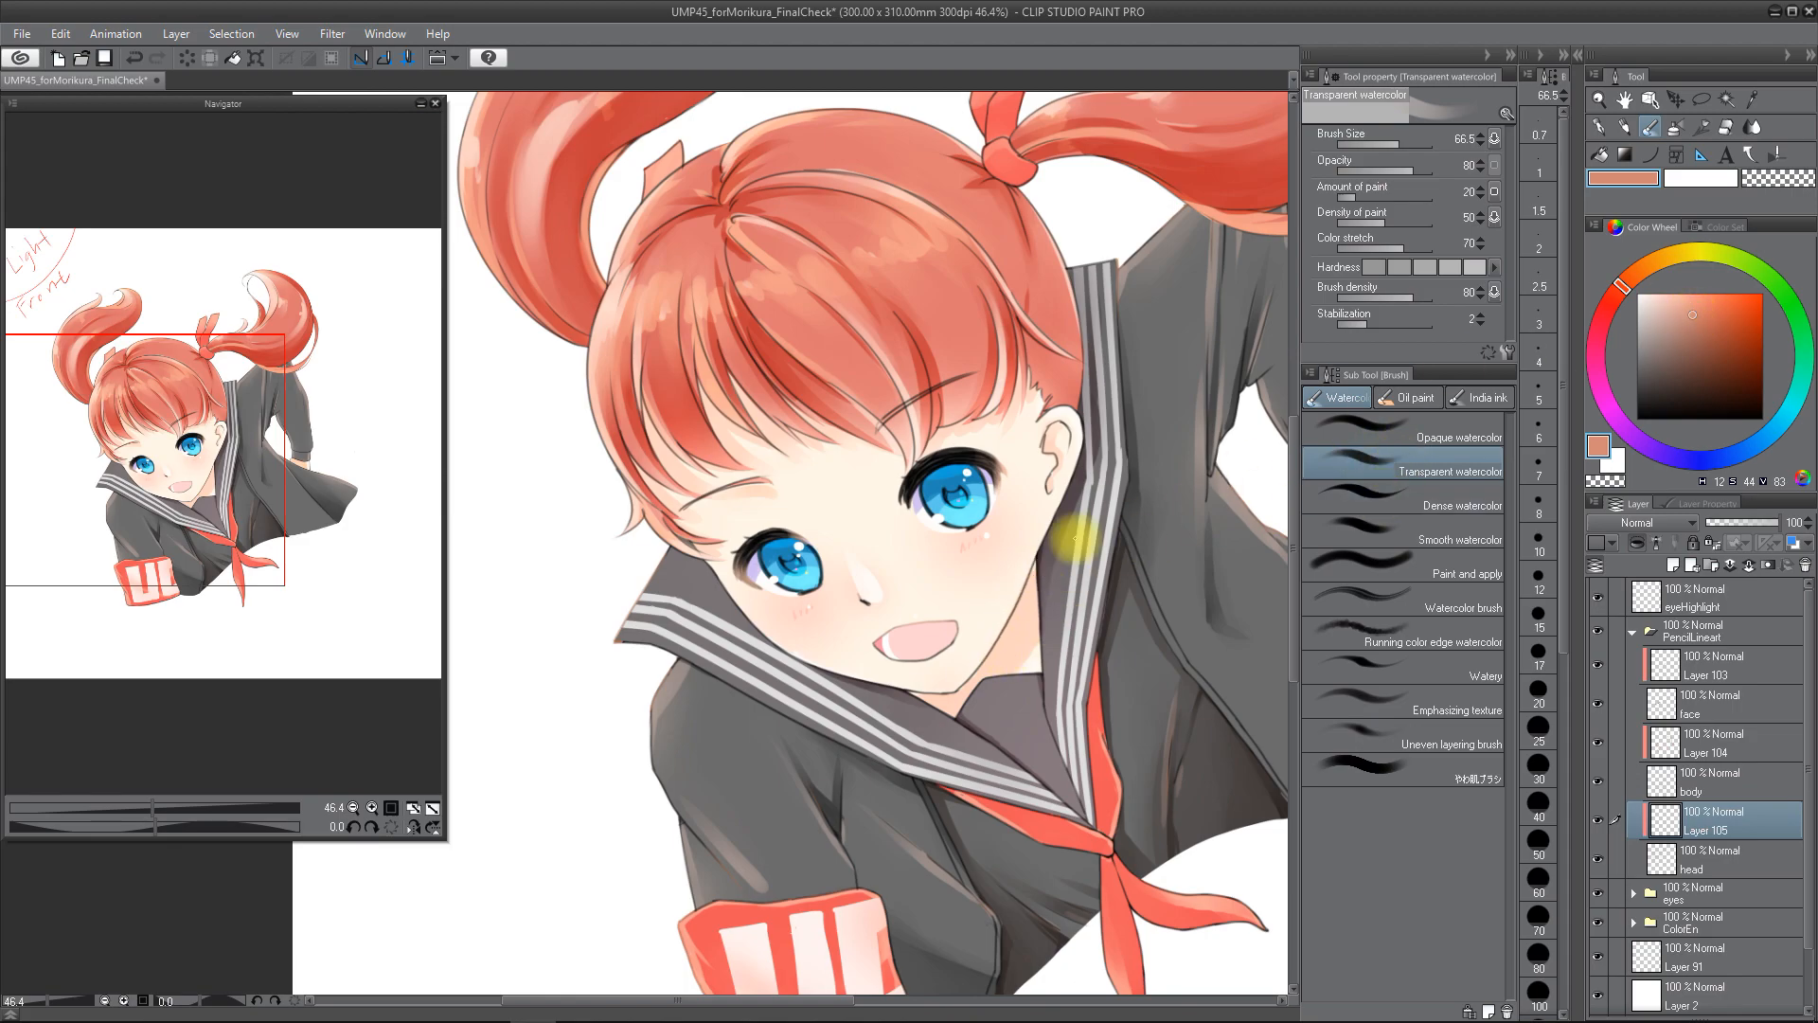
pyautogui.click(1373, 494)
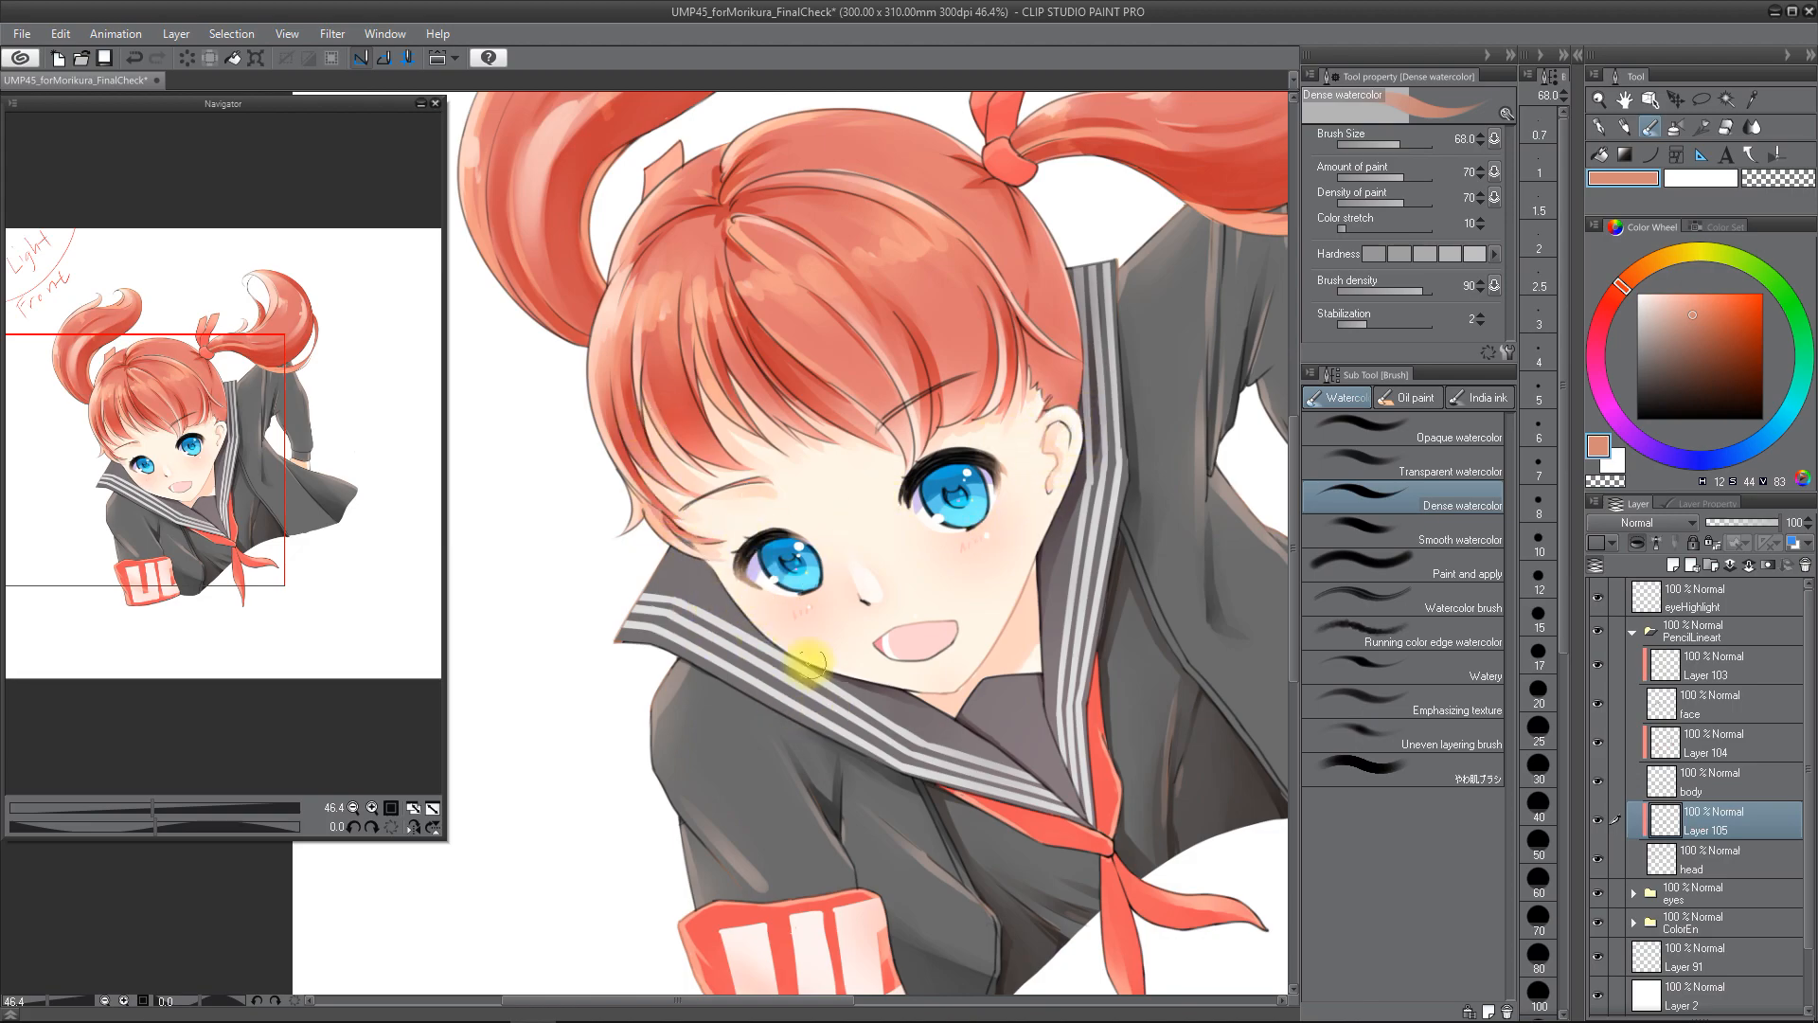
pyautogui.click(1369, 471)
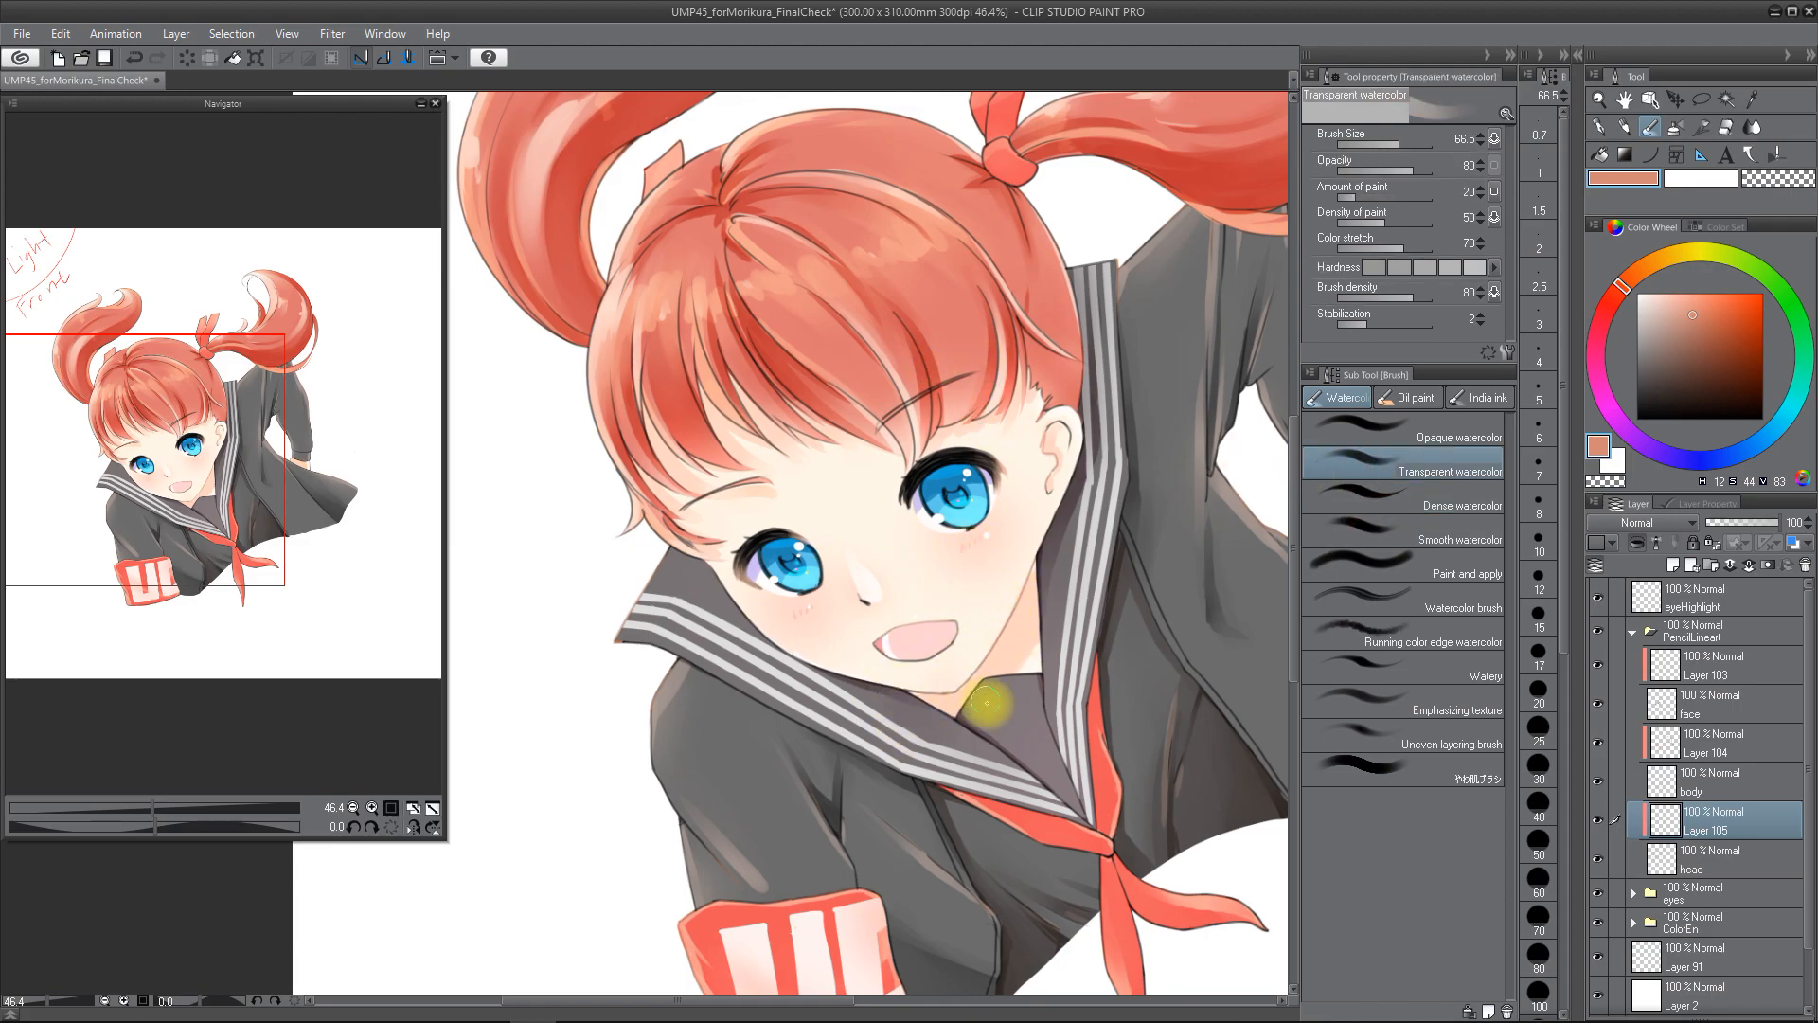
# - Sample the hair's red and deepen it to hue 10, saturation 83, value 67 for the hair line art
pyautogui.press('r')
pyautogui.press('r')
pyautogui.press('r')
pyautogui.press('f')
pyautogui.press('f')
pyautogui.press('f')
pyautogui.press('space')
pyautogui.moveTo(976, 495); pyautogui.dragTo(1113, 630)
pyautogui.keyDown('alt'); pyautogui.click(906, 474); pyautogui.keyUp('alt')
pyautogui.moveTo(1614, 295); pyautogui.dragTo(1621, 286)
pyautogui.click(1741, 334)
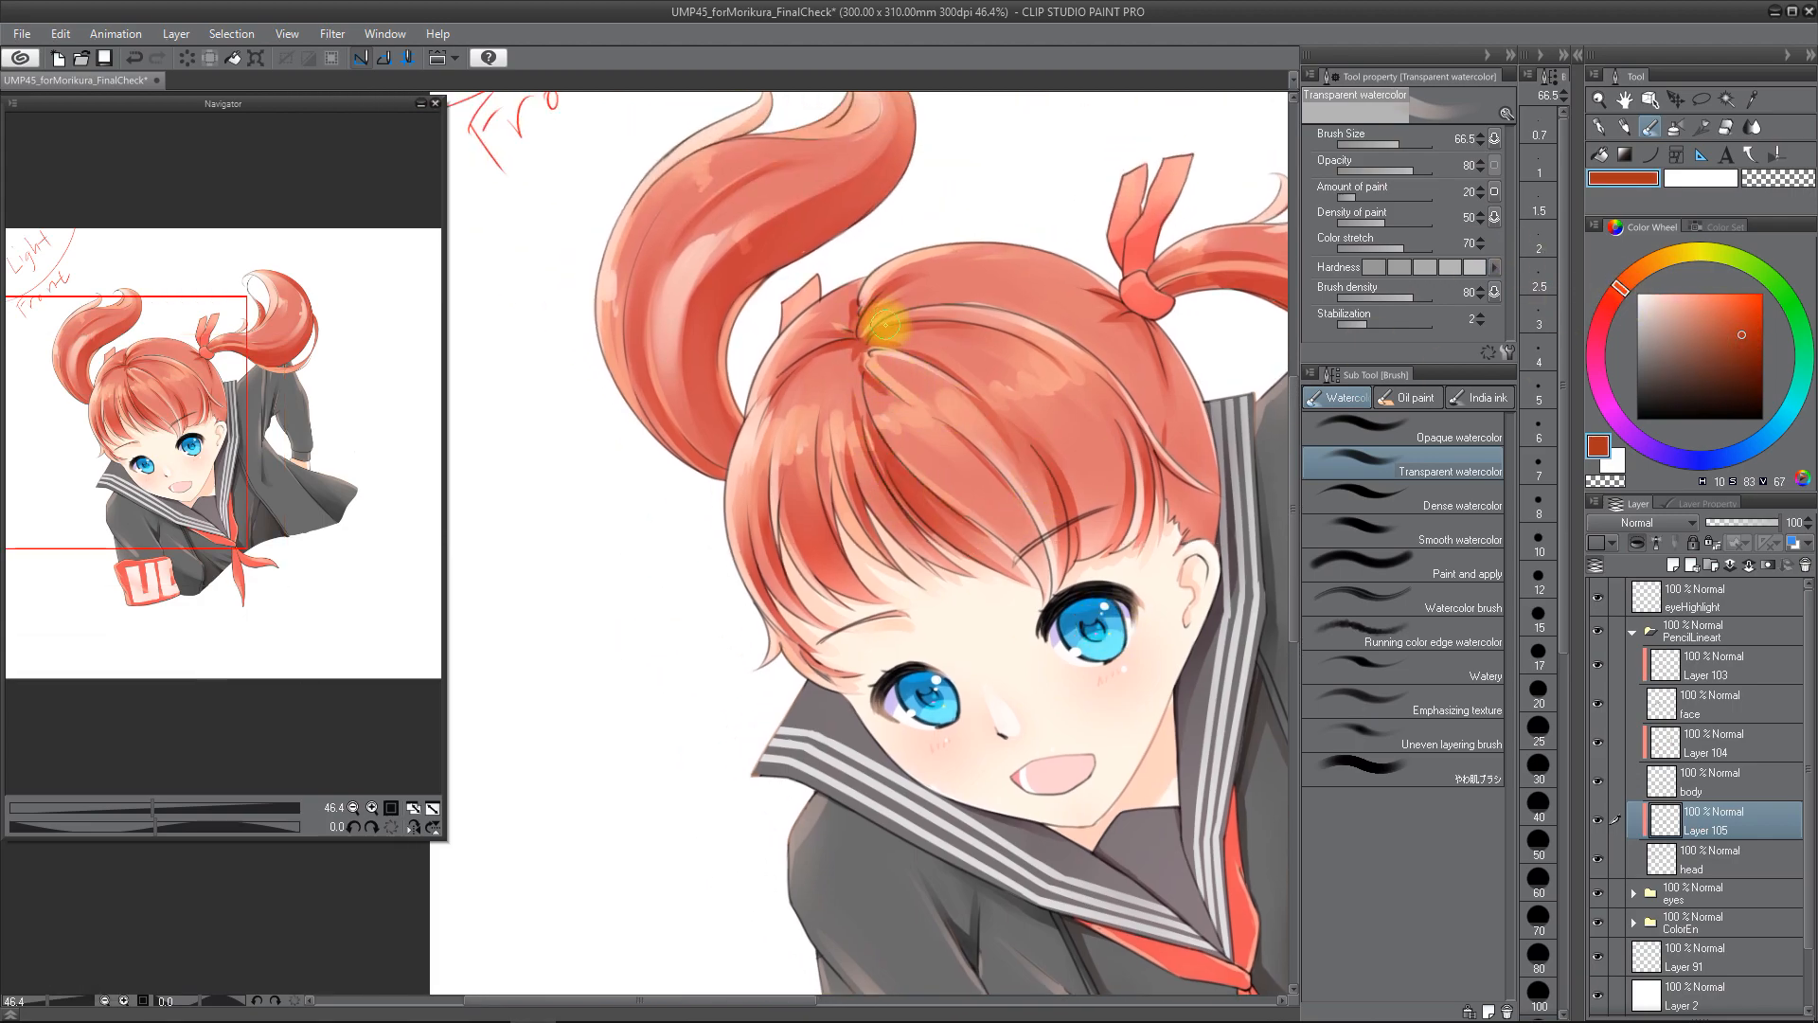
# - Tint the line art of the bangs and the smaller ponytail deep red with the Dense watercolor brush
pyautogui.press('.')
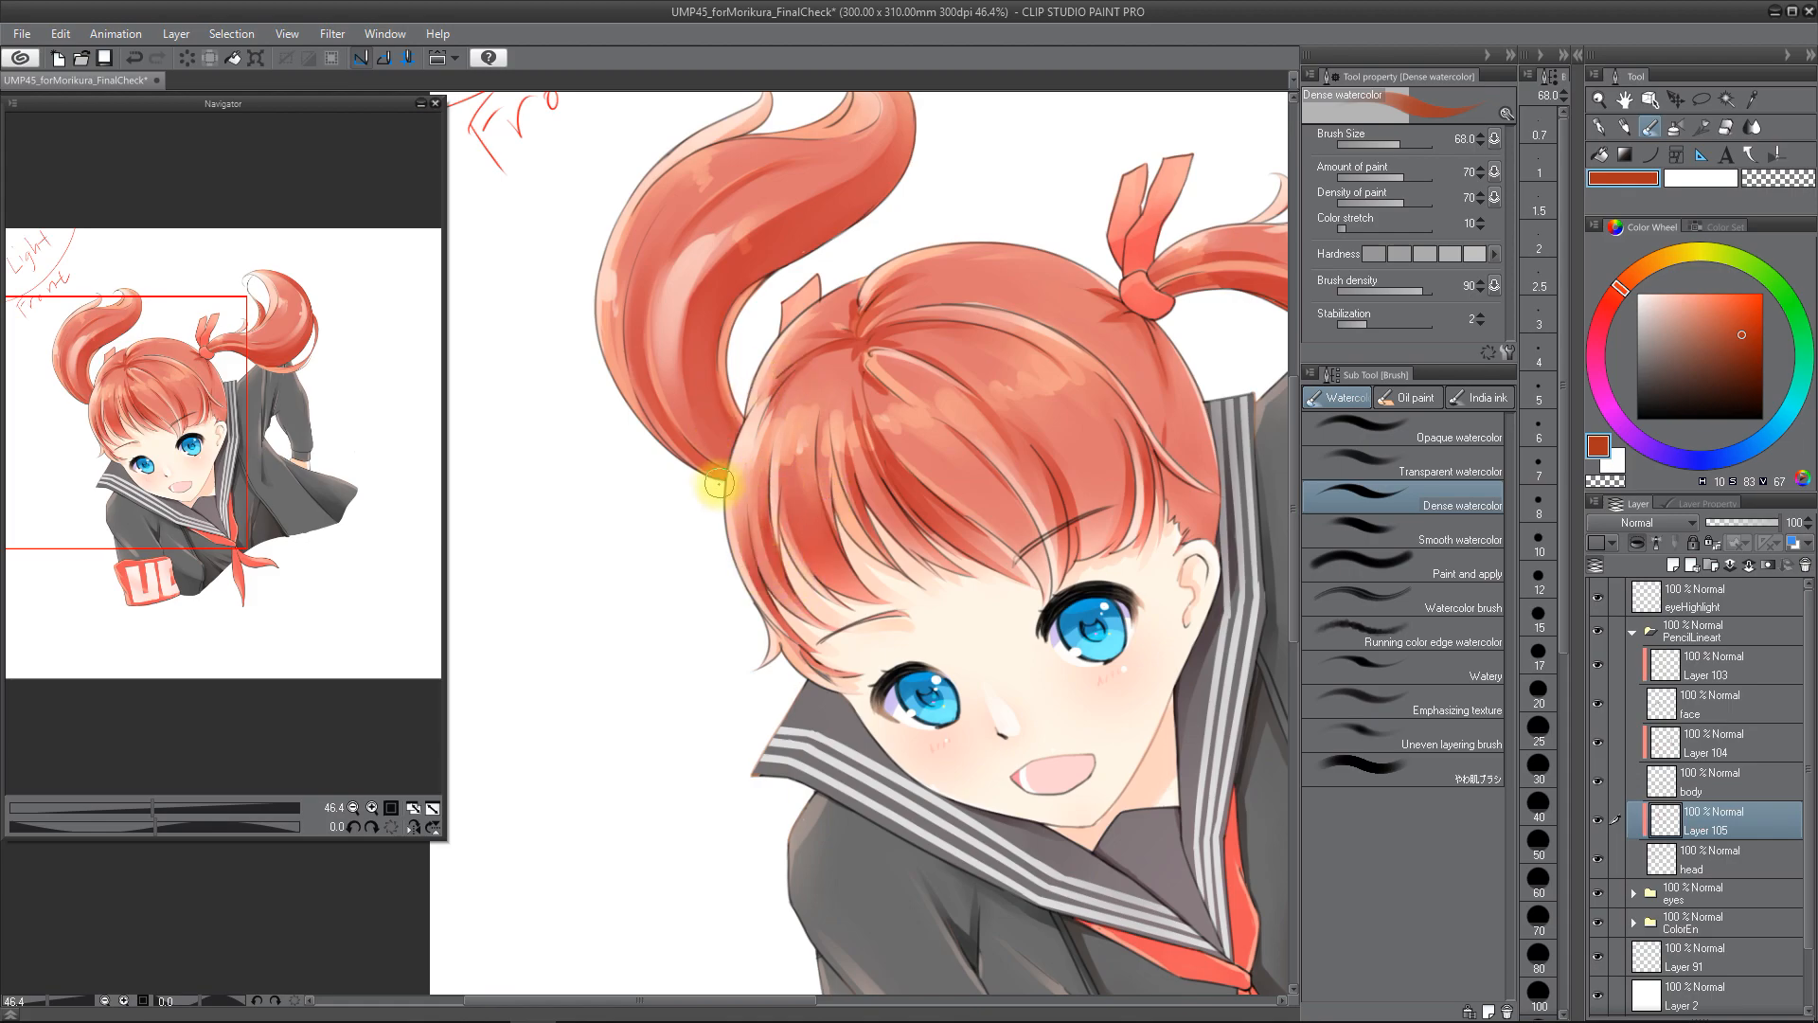
pyautogui.hotkey('ctrl', 'z')
pyautogui.press('space')
pyautogui.moveTo(815, 252); pyautogui.dragTo(873, 381)
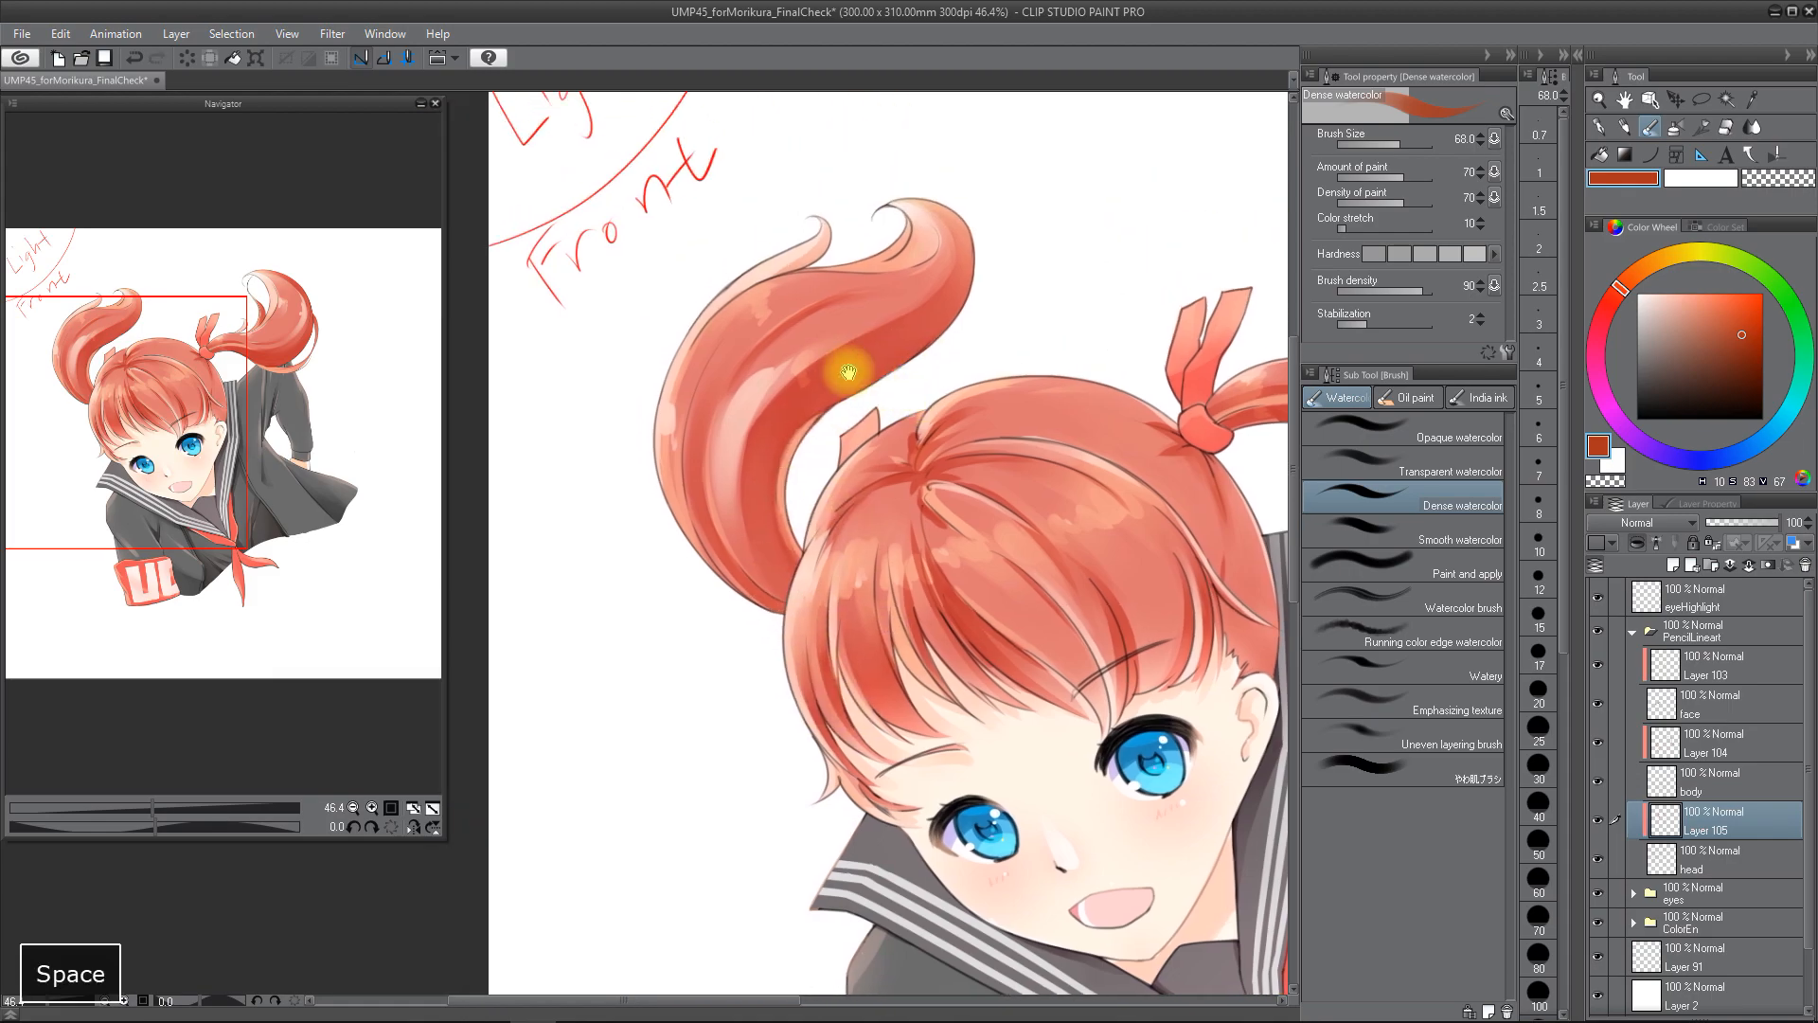
pyautogui.press('space')
pyautogui.moveTo(1269, 385); pyautogui.dragTo(947, 355)
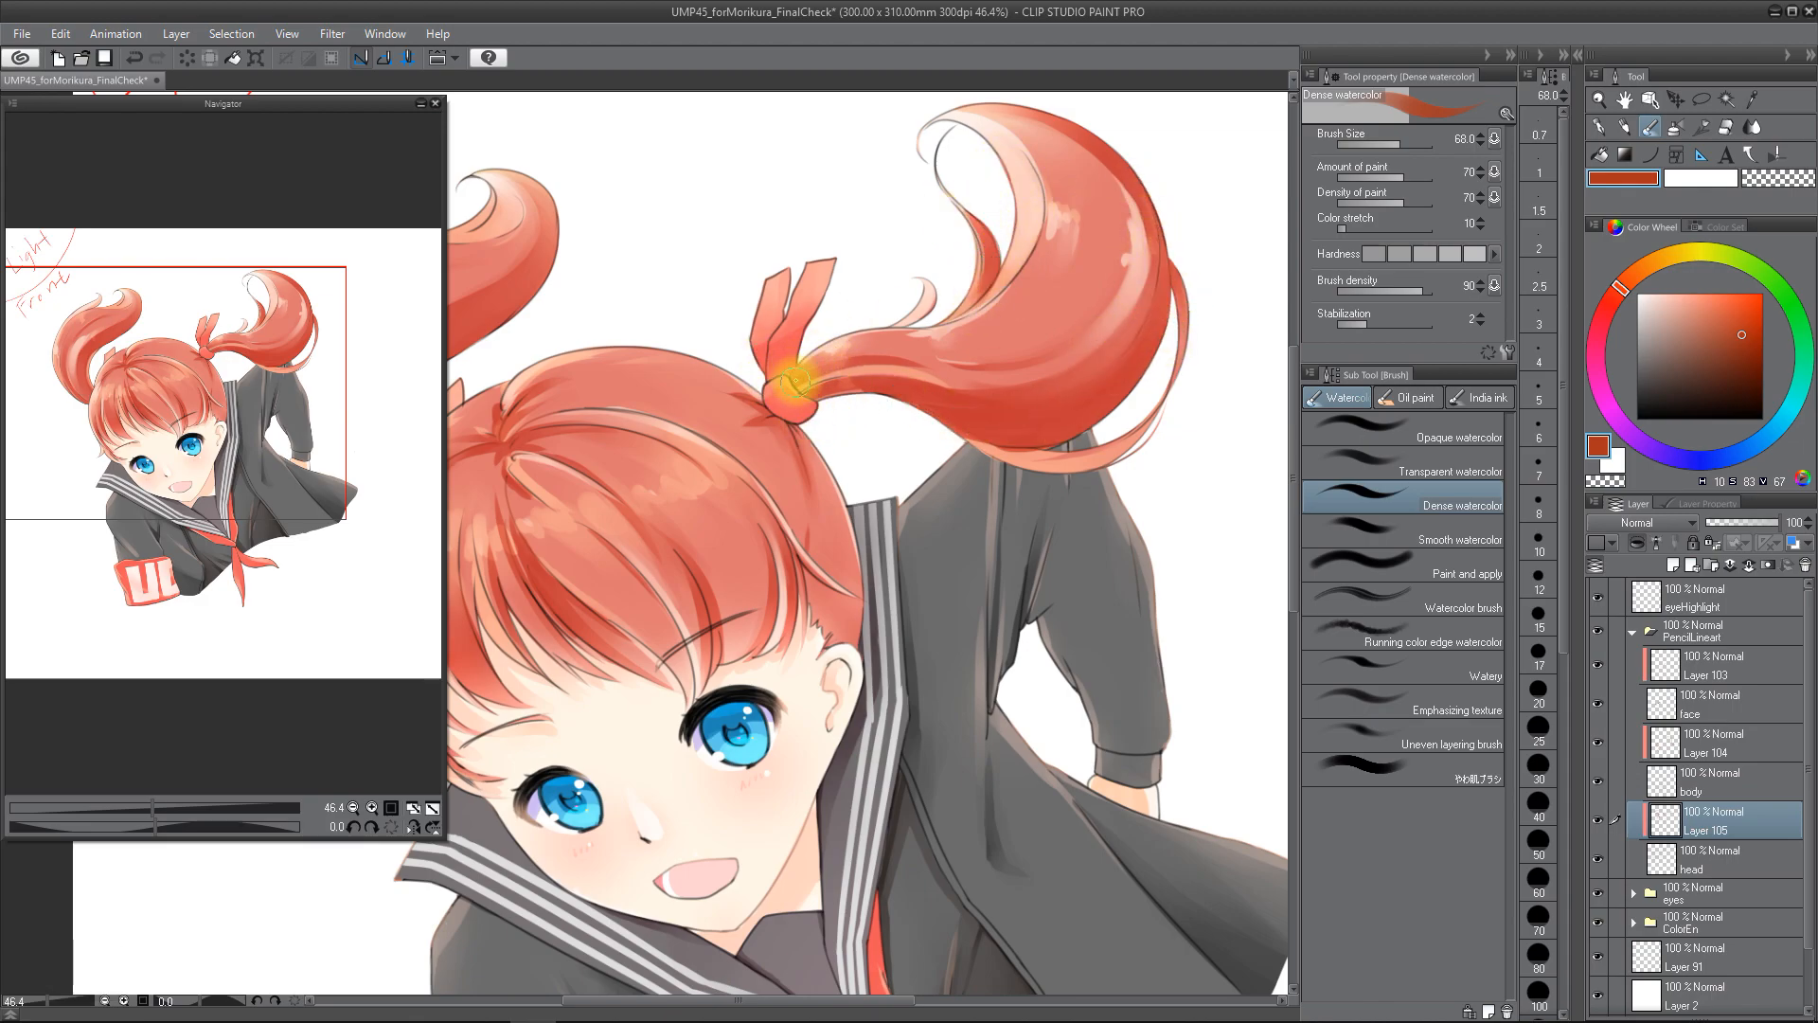
# - Tint the line art of the large ponytail and its hair ribbon deep red
pyautogui.press('space')
pyautogui.moveTo(813, 474); pyautogui.dragTo(1098, 368)
pyautogui.press('space')
pyautogui.moveTo(938, 585); pyautogui.dragTo(929, 524)
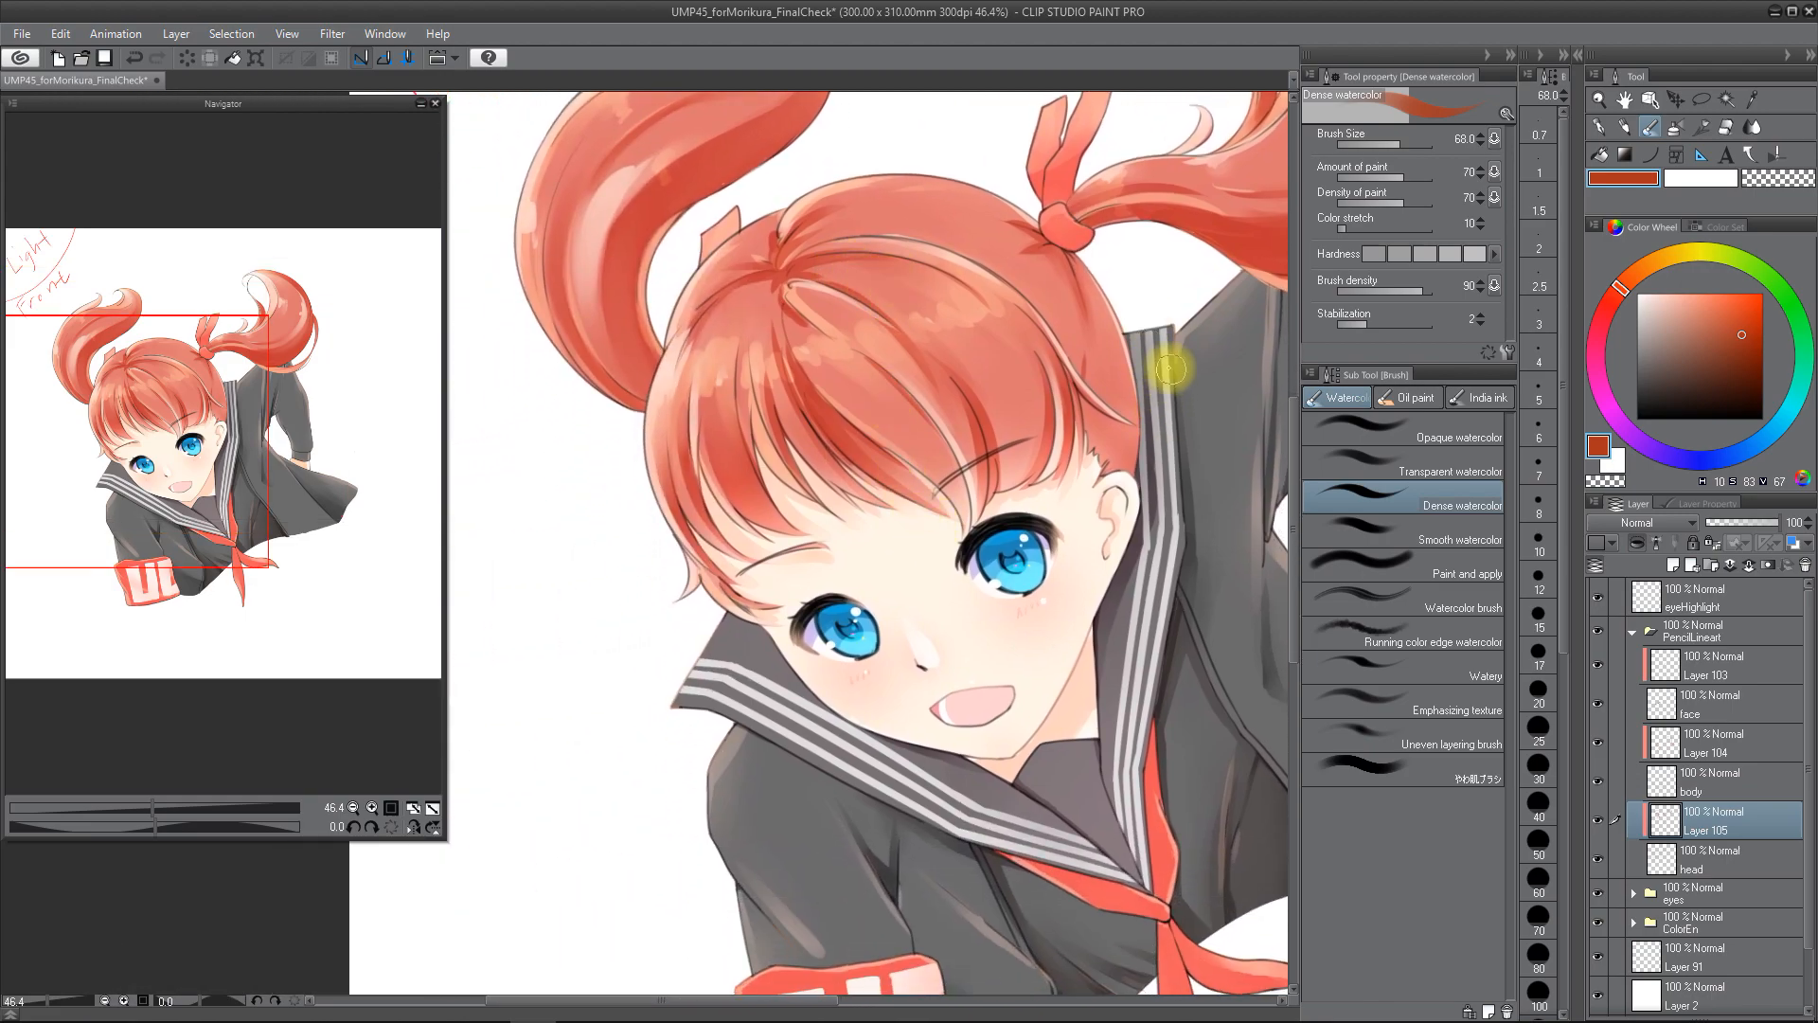
pyautogui.scroll(-3, 1231, 352)
pyautogui.scroll(5, 1141, 346)
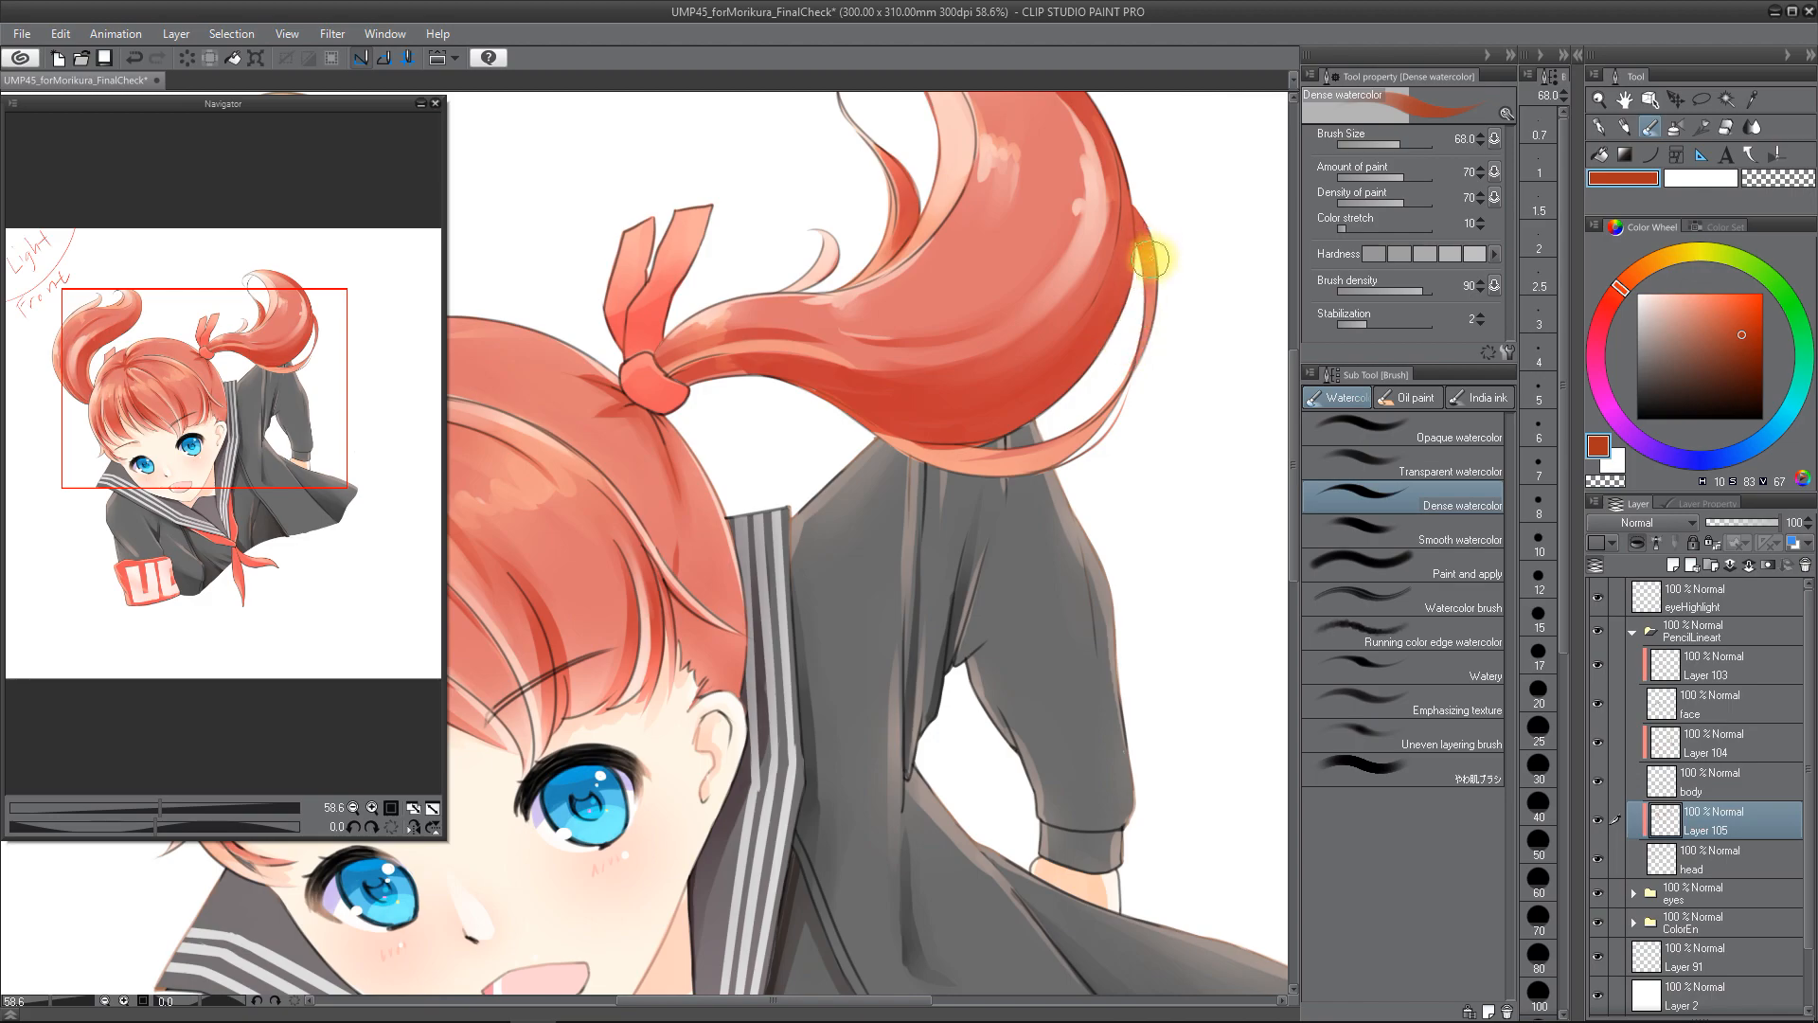
# - Add a new layer named subhair at the top of the layer stack, above eyeHighlight
pyautogui.scroll(-2, 1165, 405)
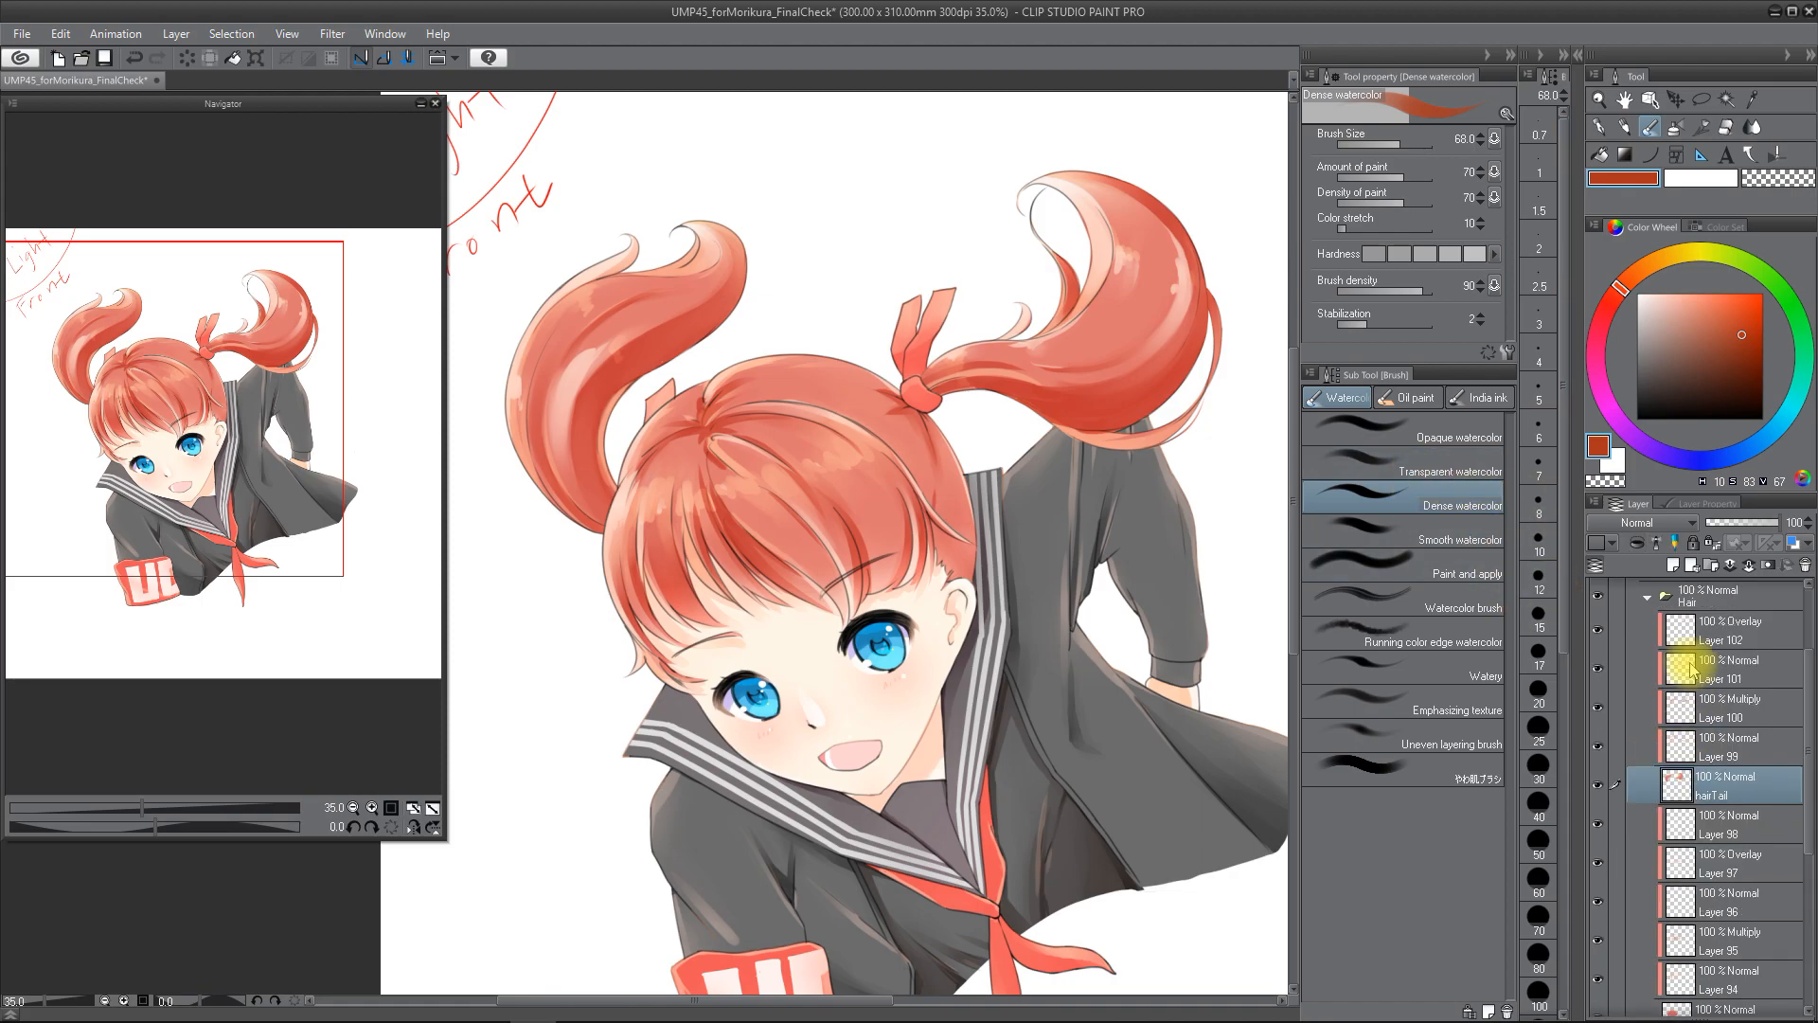
pyautogui.scroll(3, 1690, 668)
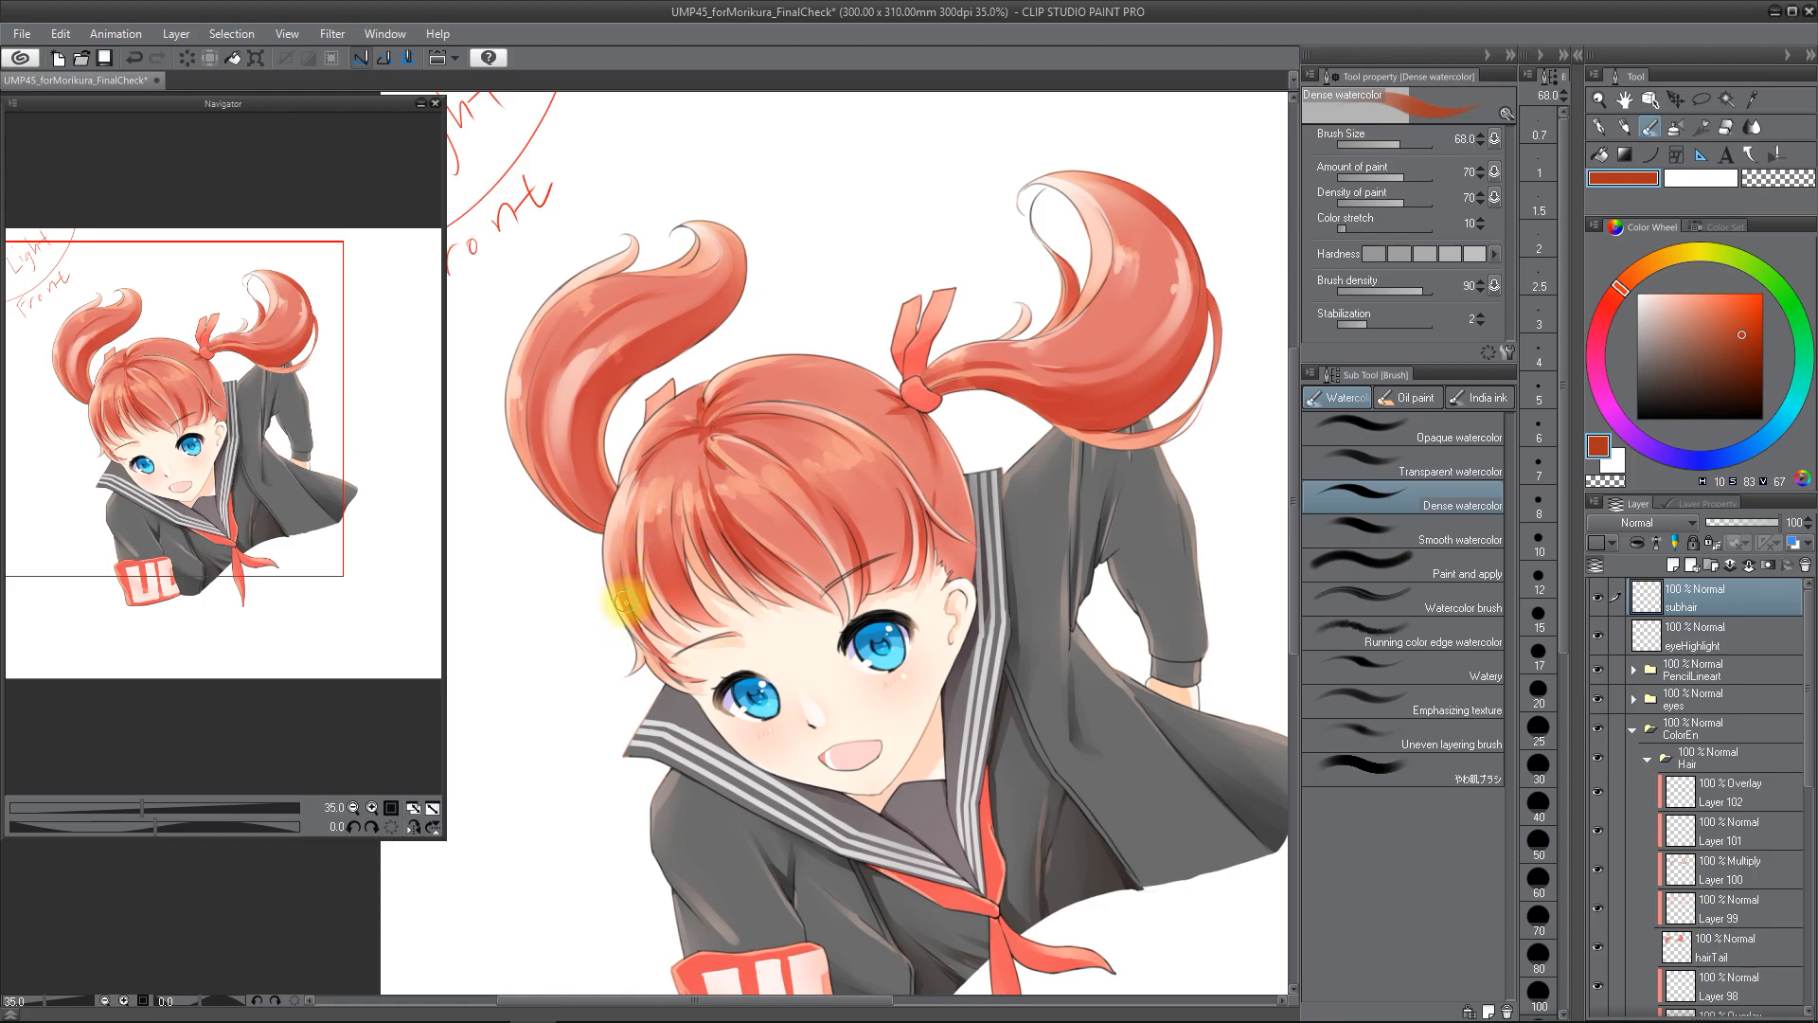
# - Draw pale loose strands over the bangs with the Lighter pencil, using a sampled light peach of hue 15, saturation 25, value 99
pyautogui.click(1624, 126)
pyautogui.click(1397, 471)
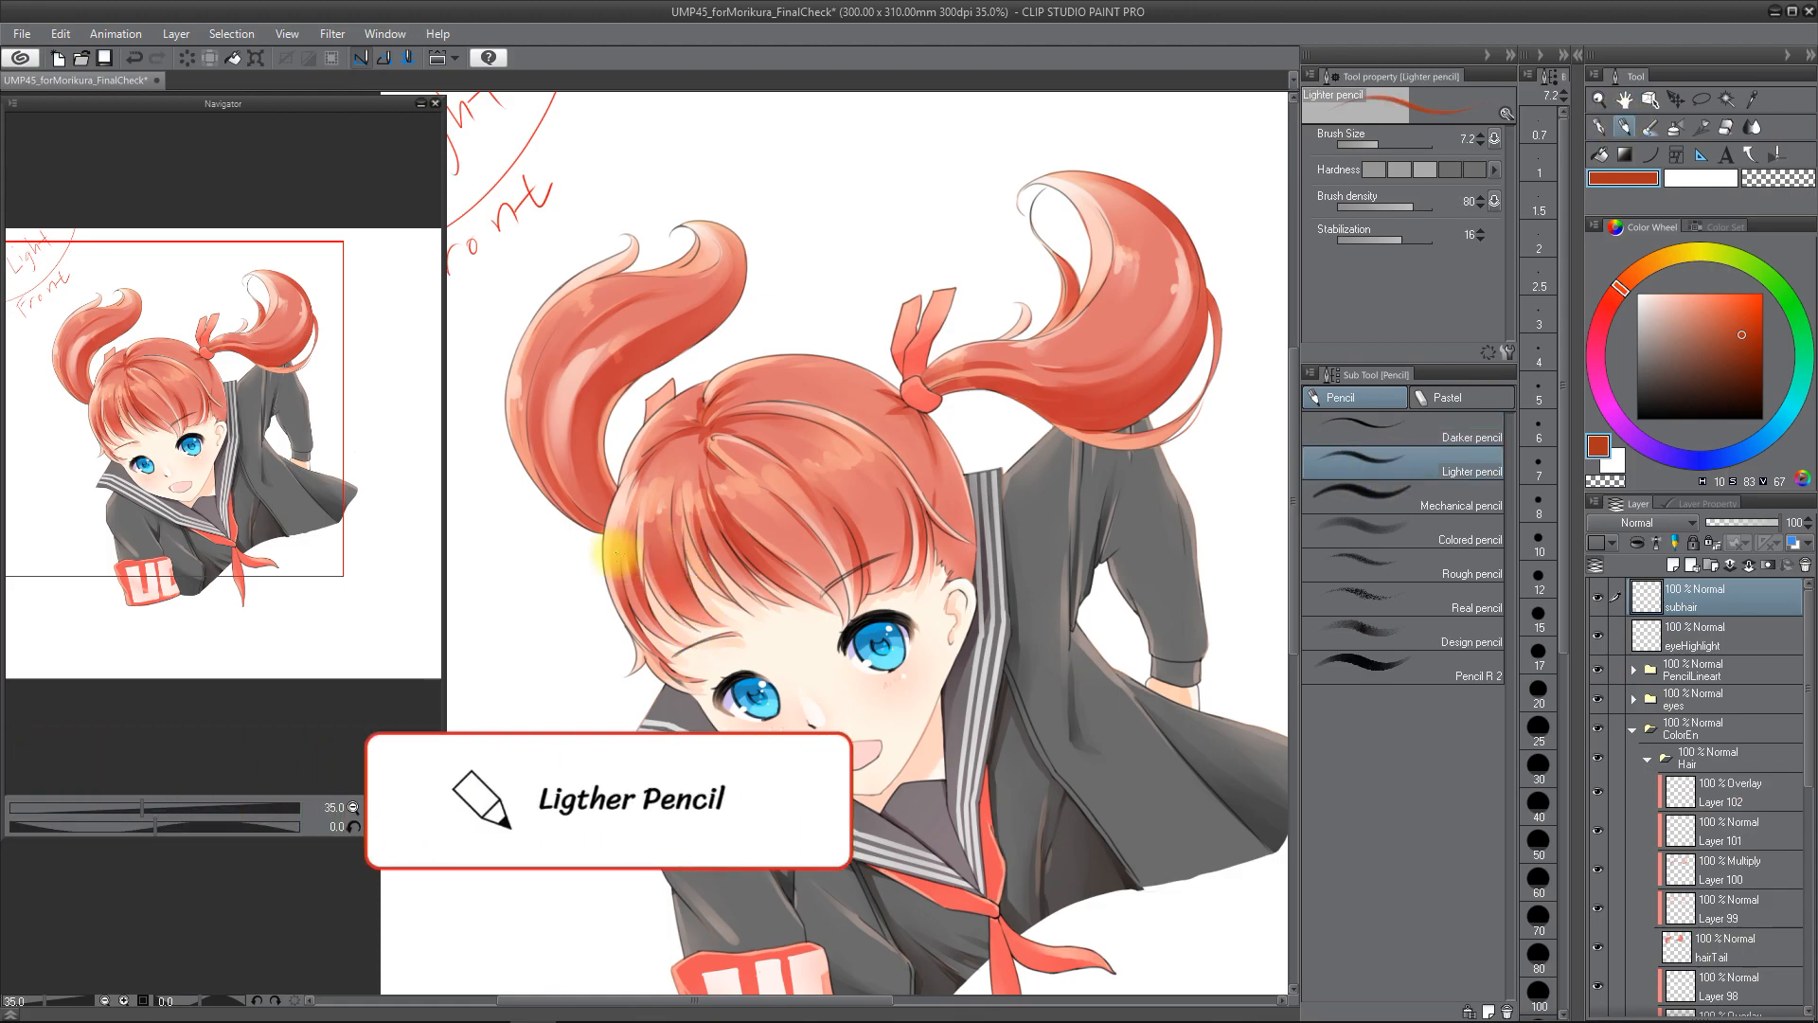
pyautogui.keyDown('alt'); pyautogui.click(631, 604); pyautogui.keyUp('alt')
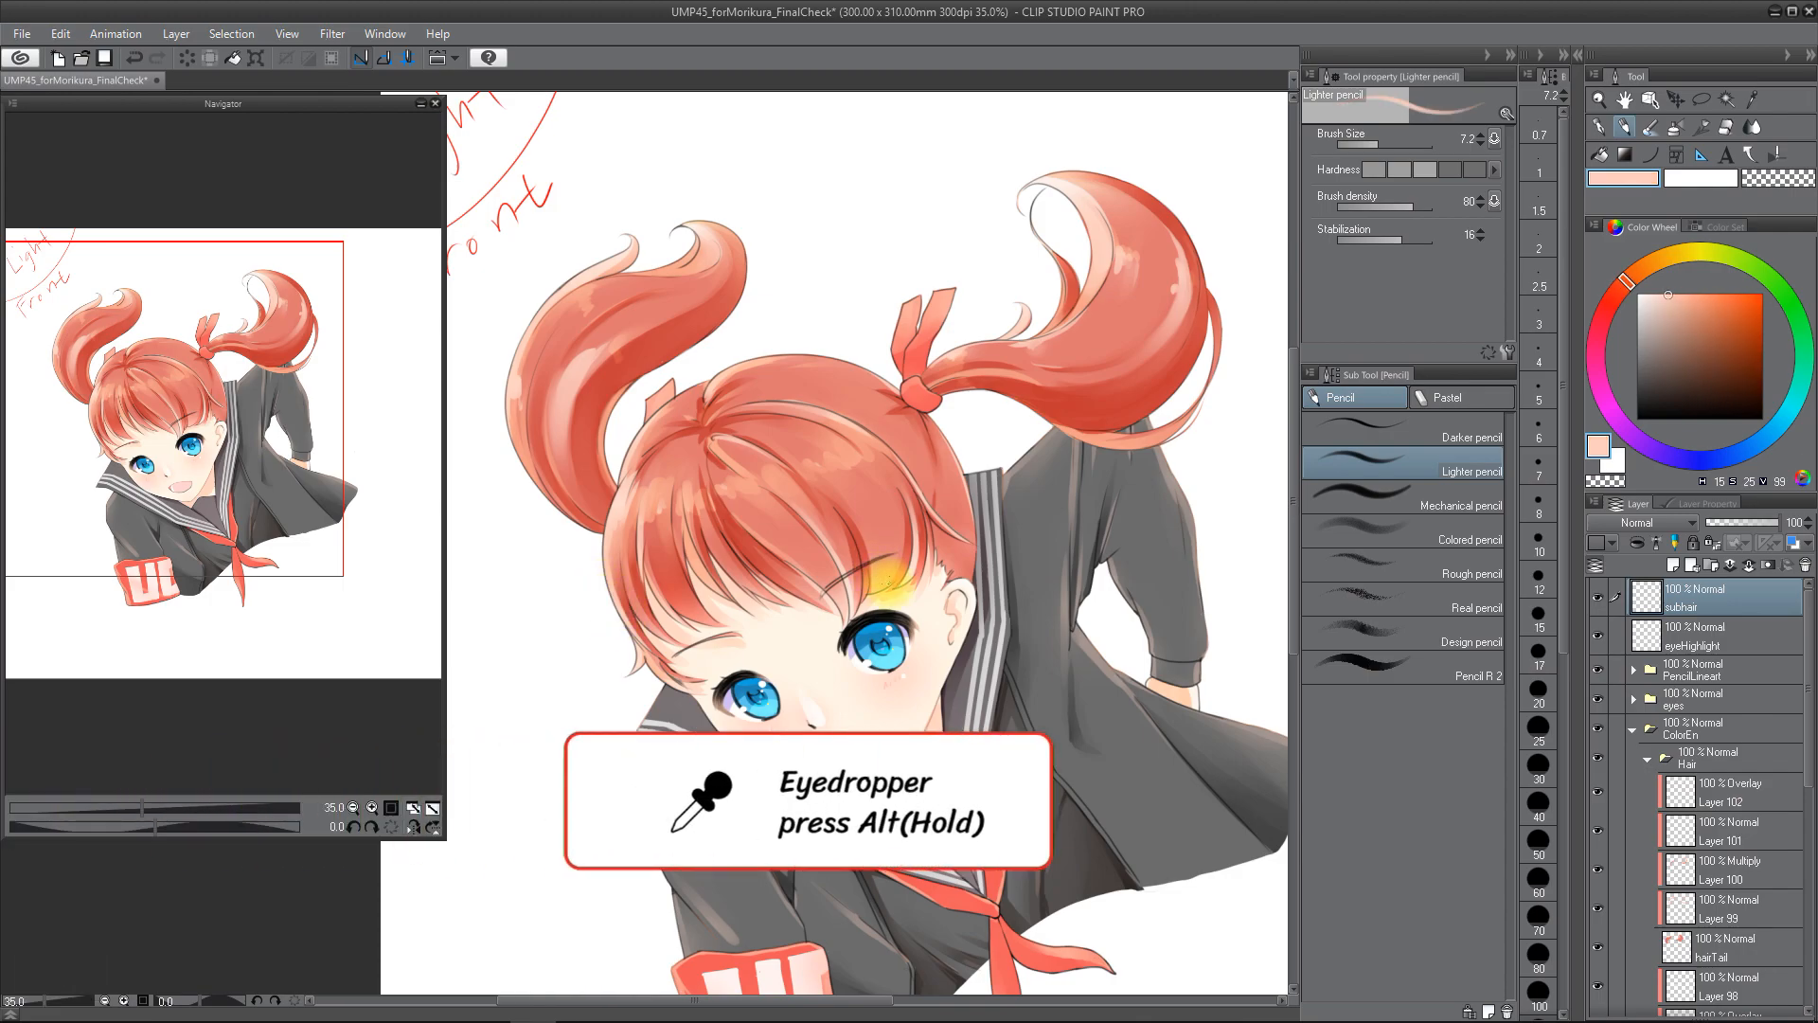
pyautogui.moveTo(711, 636); pyautogui.dragTo(735, 661)
pyautogui.moveTo(577, 564); pyautogui.dragTo(773, 567)
pyautogui.moveTo(770, 693); pyautogui.dragTo(647, 560)
pyautogui.hotkey('ctrl', 'z')
pyautogui.hotkey('ctrl', 'z')
# - Draw a pale loose strand sweeping from the side of the head near the ear across the striped collar
pyautogui.moveTo(771, 251); pyautogui.dragTo(876, 406)
pyautogui.moveTo(865, 489); pyautogui.dragTo(824, 435)
pyautogui.hotkey('ctrl', 'z')
pyautogui.hotkey('ctrl', 'z')
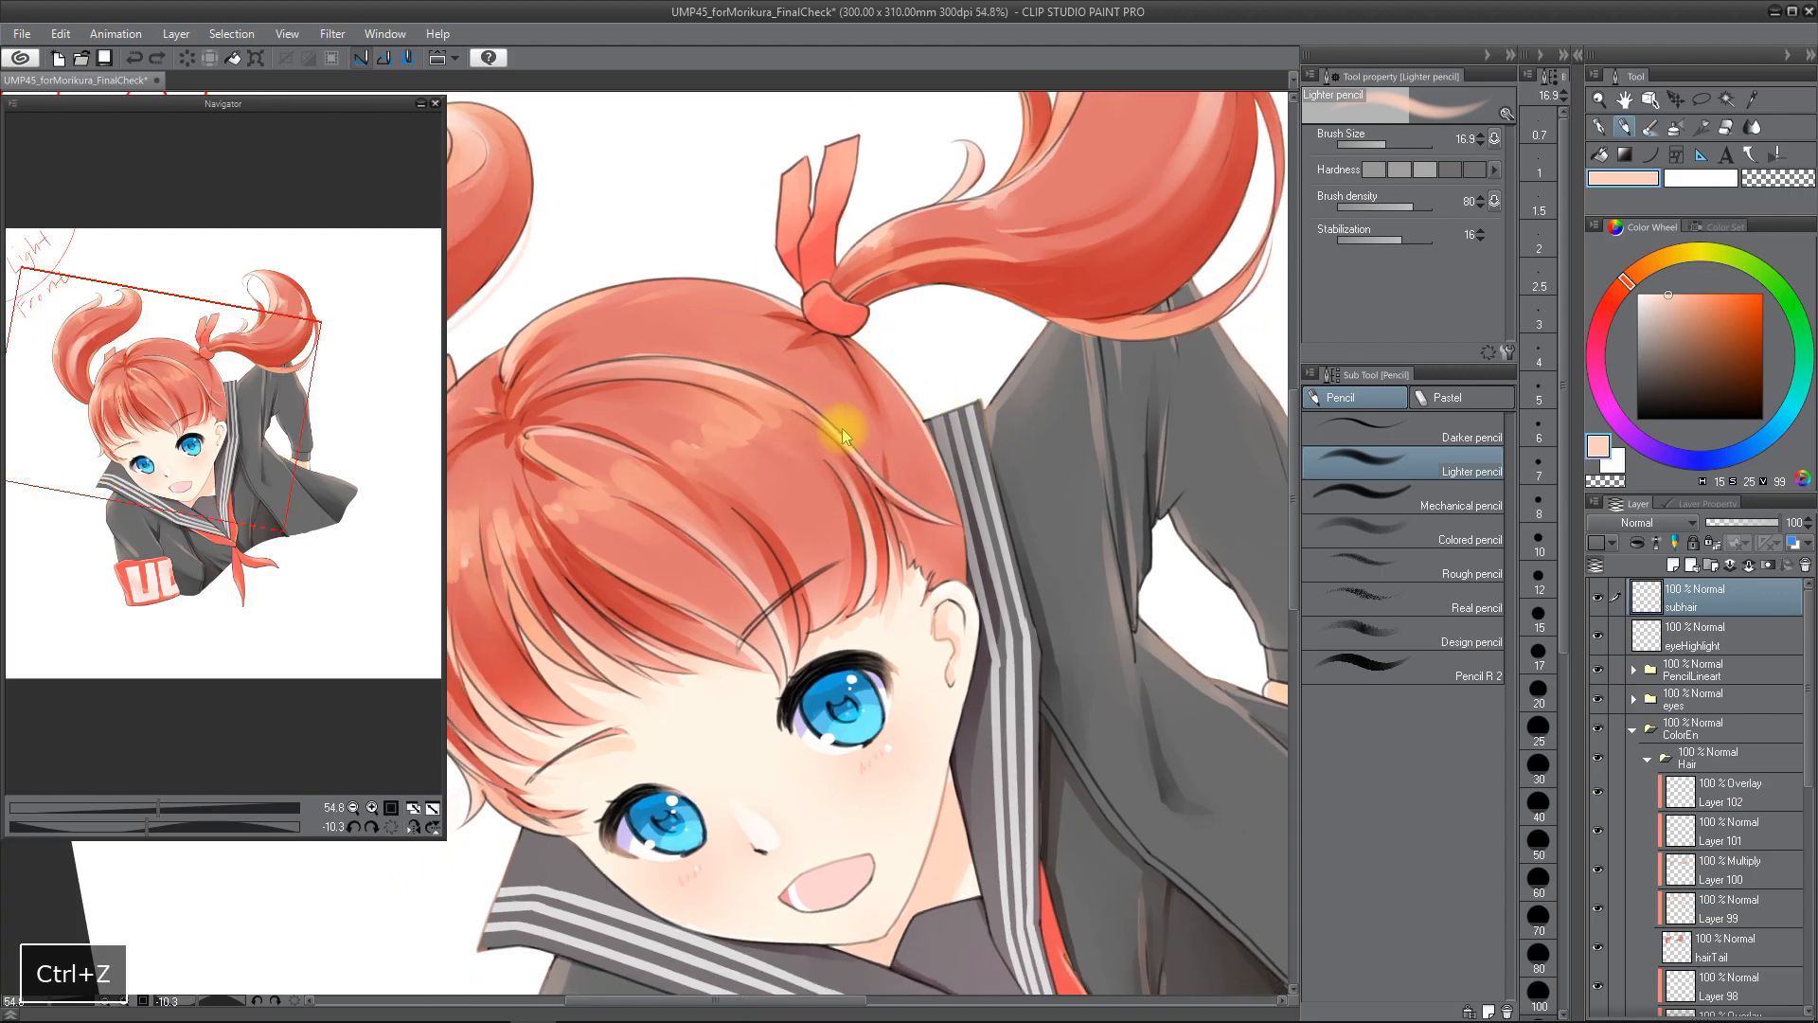
pyautogui.hotkey('ctrl', 'z')
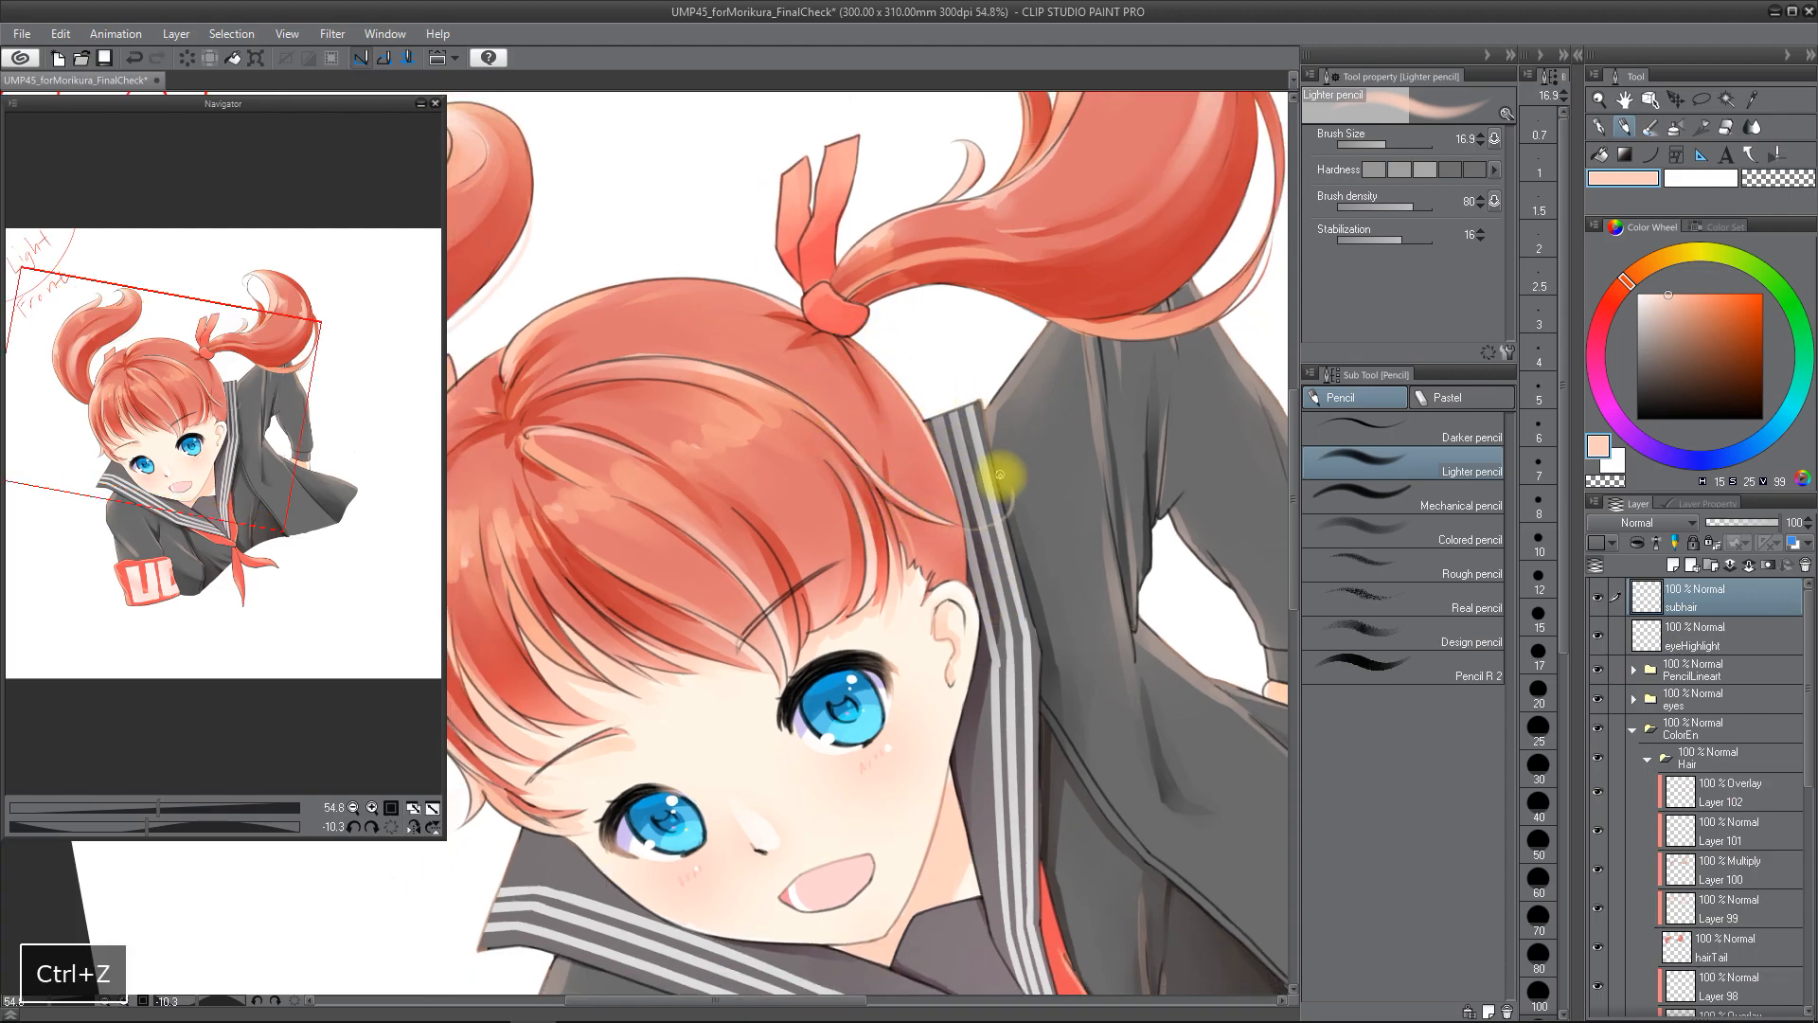
pyautogui.moveTo(986, 503)
pyautogui.mouseDown()
pyautogui.moveTo(832, 438)
pyautogui.moveTo(1022, 424)
pyautogui.mouseUp()
pyautogui.hotkey('ctrl', 'z')
# - Add thin pale stray hairs around the large ponytail's outer edge, inner curl and small flick
pyautogui.moveTo(996, 323); pyautogui.dragTo(988, 490)
pyautogui.hotkey('ctrl', 'z')
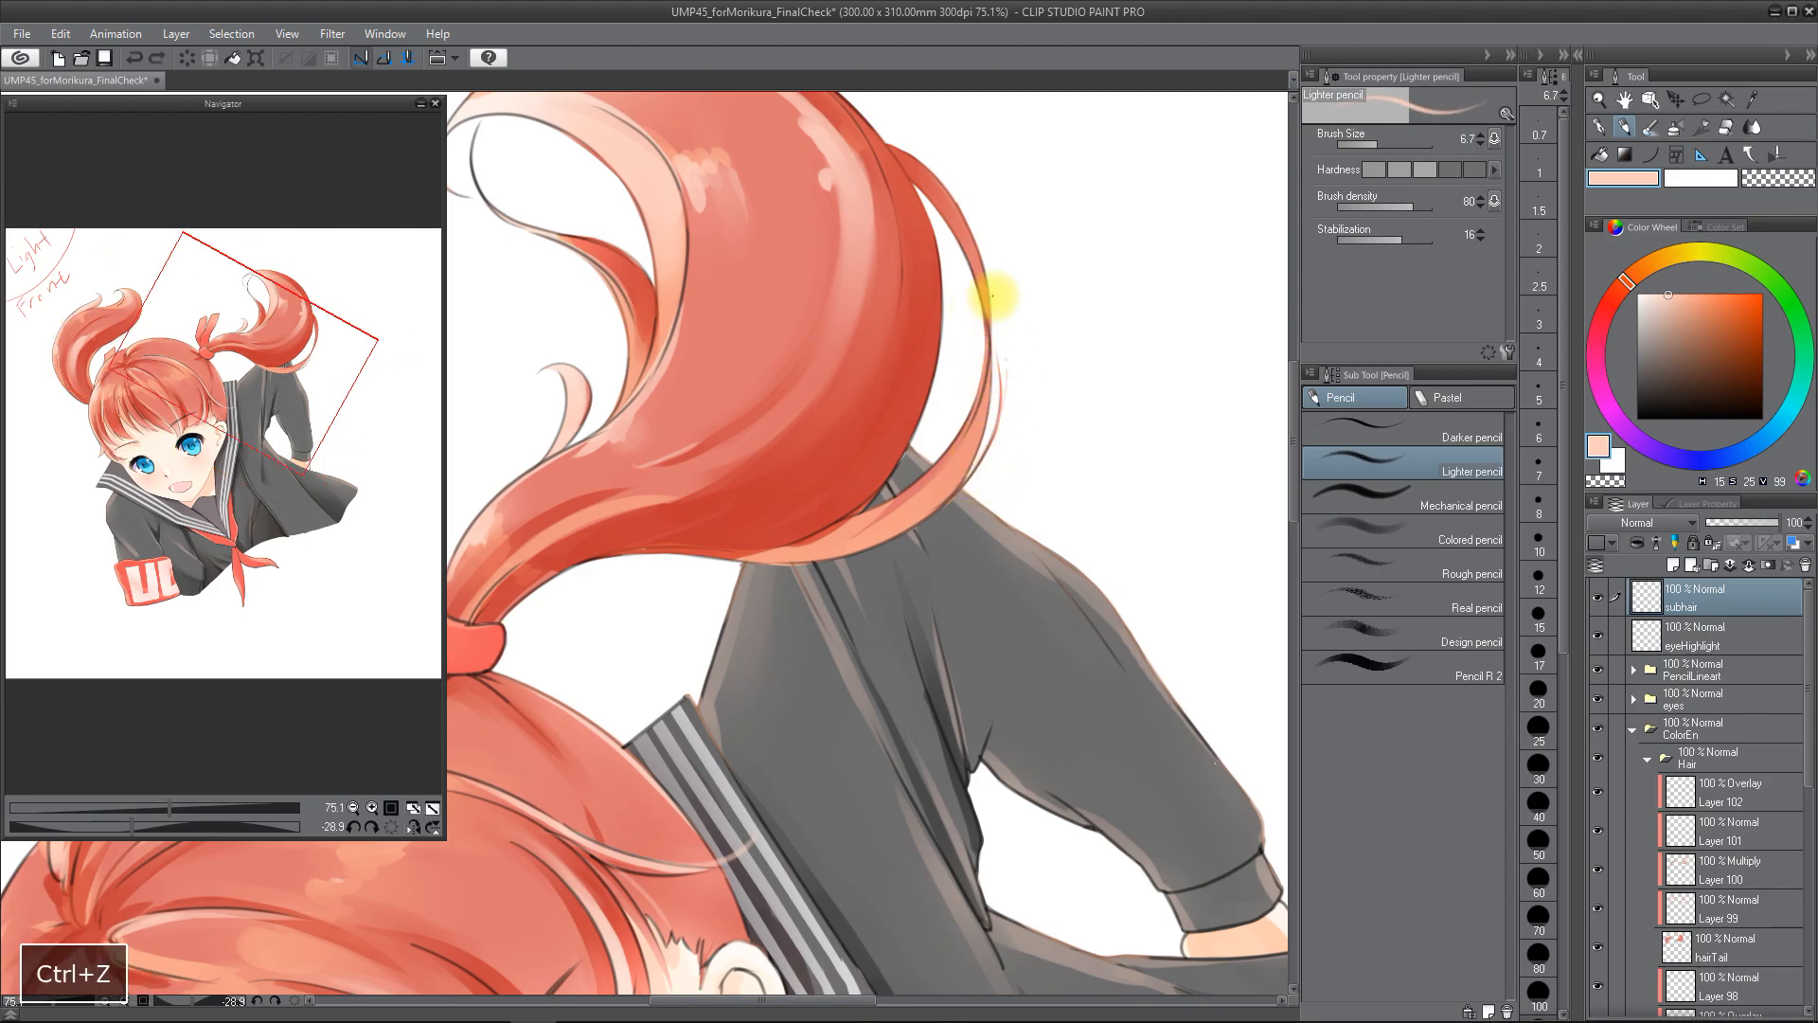
pyautogui.moveTo(961, 292)
pyautogui.mouseDown()
pyautogui.moveTo(1030, 428)
pyautogui.moveTo(1158, 514)
pyautogui.mouseUp()
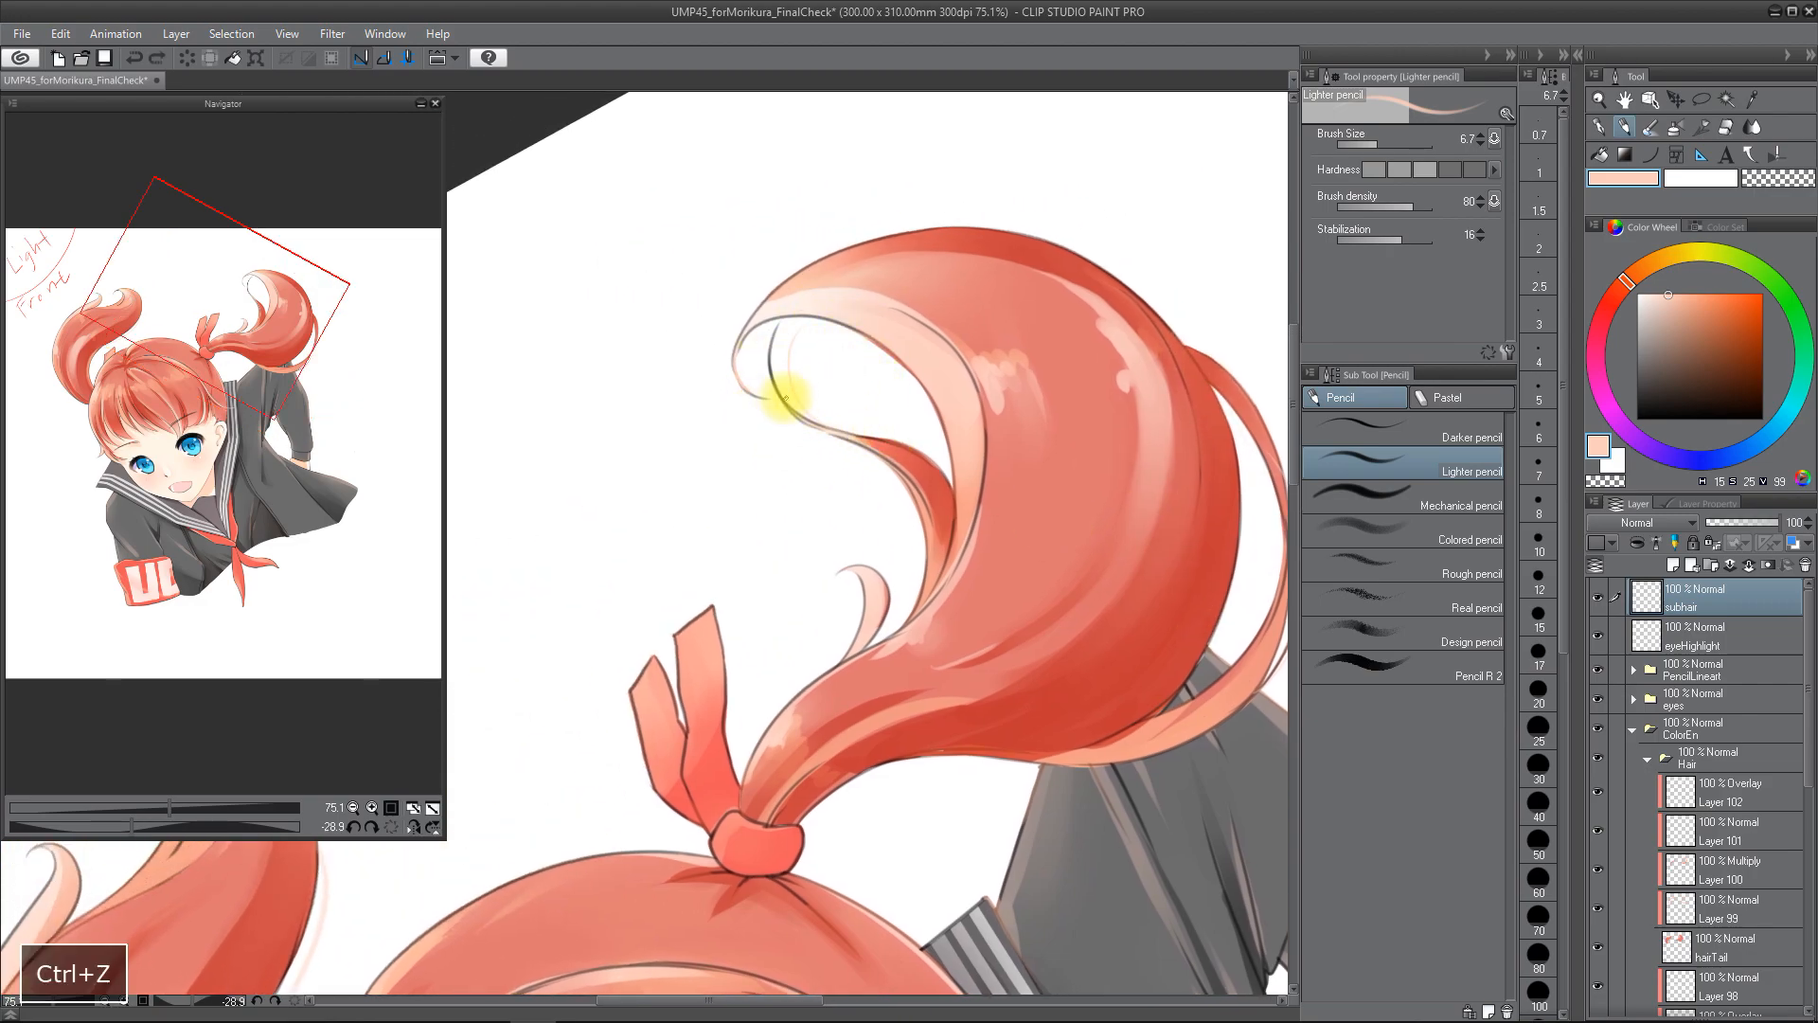
pyautogui.moveTo(852, 592); pyautogui.dragTo(866, 438)
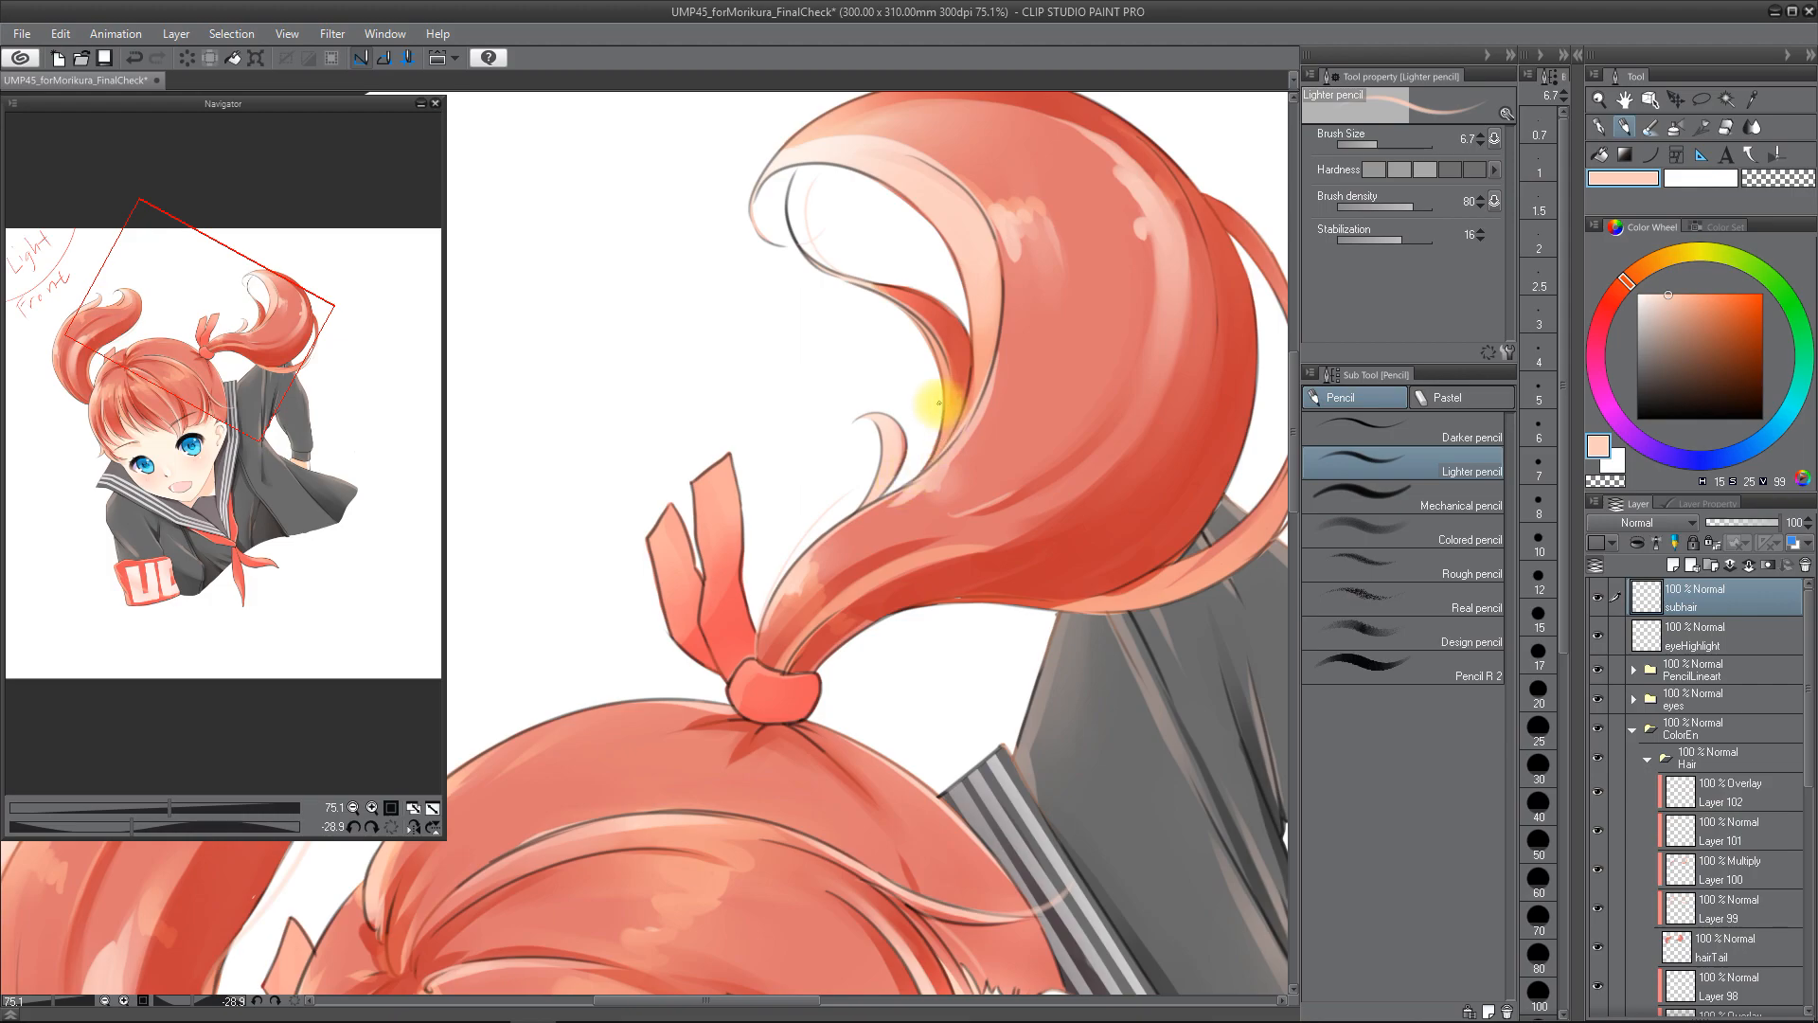
pyautogui.hotkey('ctrl', 'z')
pyautogui.moveTo(869, 436); pyautogui.dragTo(820, 510)
# - Add thin pale stray hairs along the inner curve and curled tips of the smaller ponytail
pyautogui.moveTo(820, 509); pyautogui.dragTo(1275, 196)
pyautogui.hotkey('ctrl', 'z')
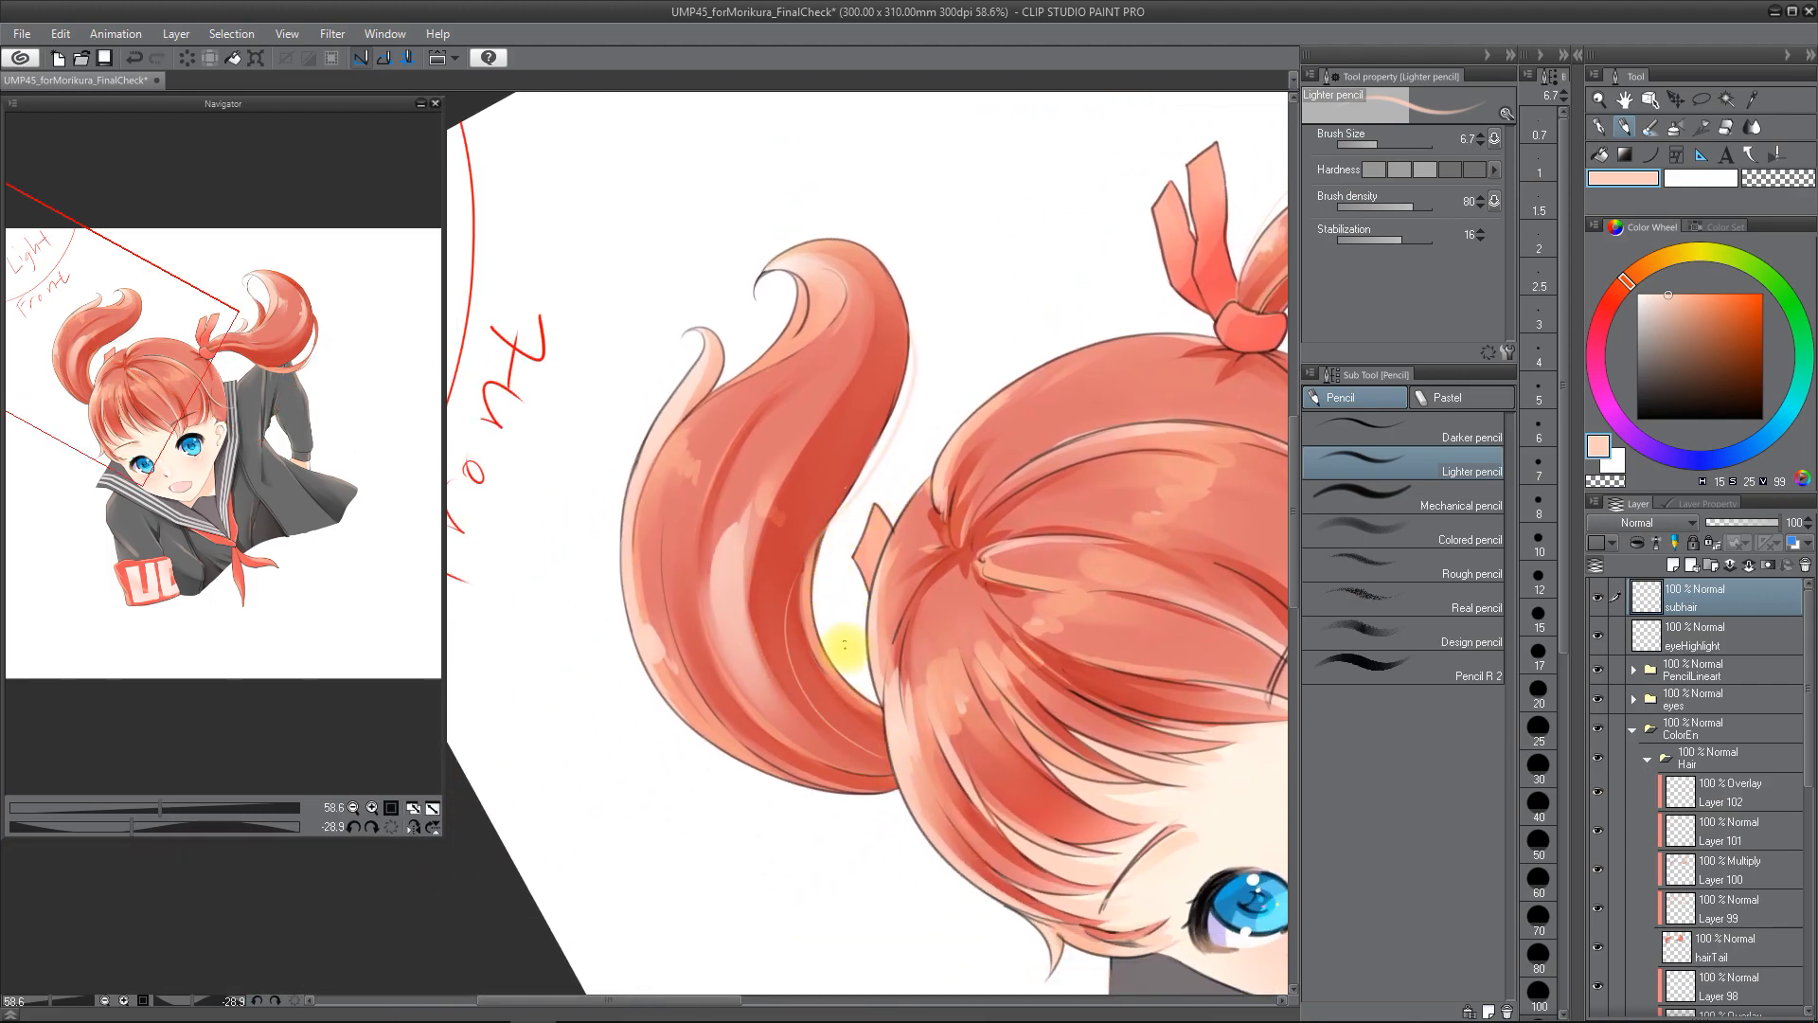
pyautogui.moveTo(657, 546); pyautogui.dragTo(701, 543)
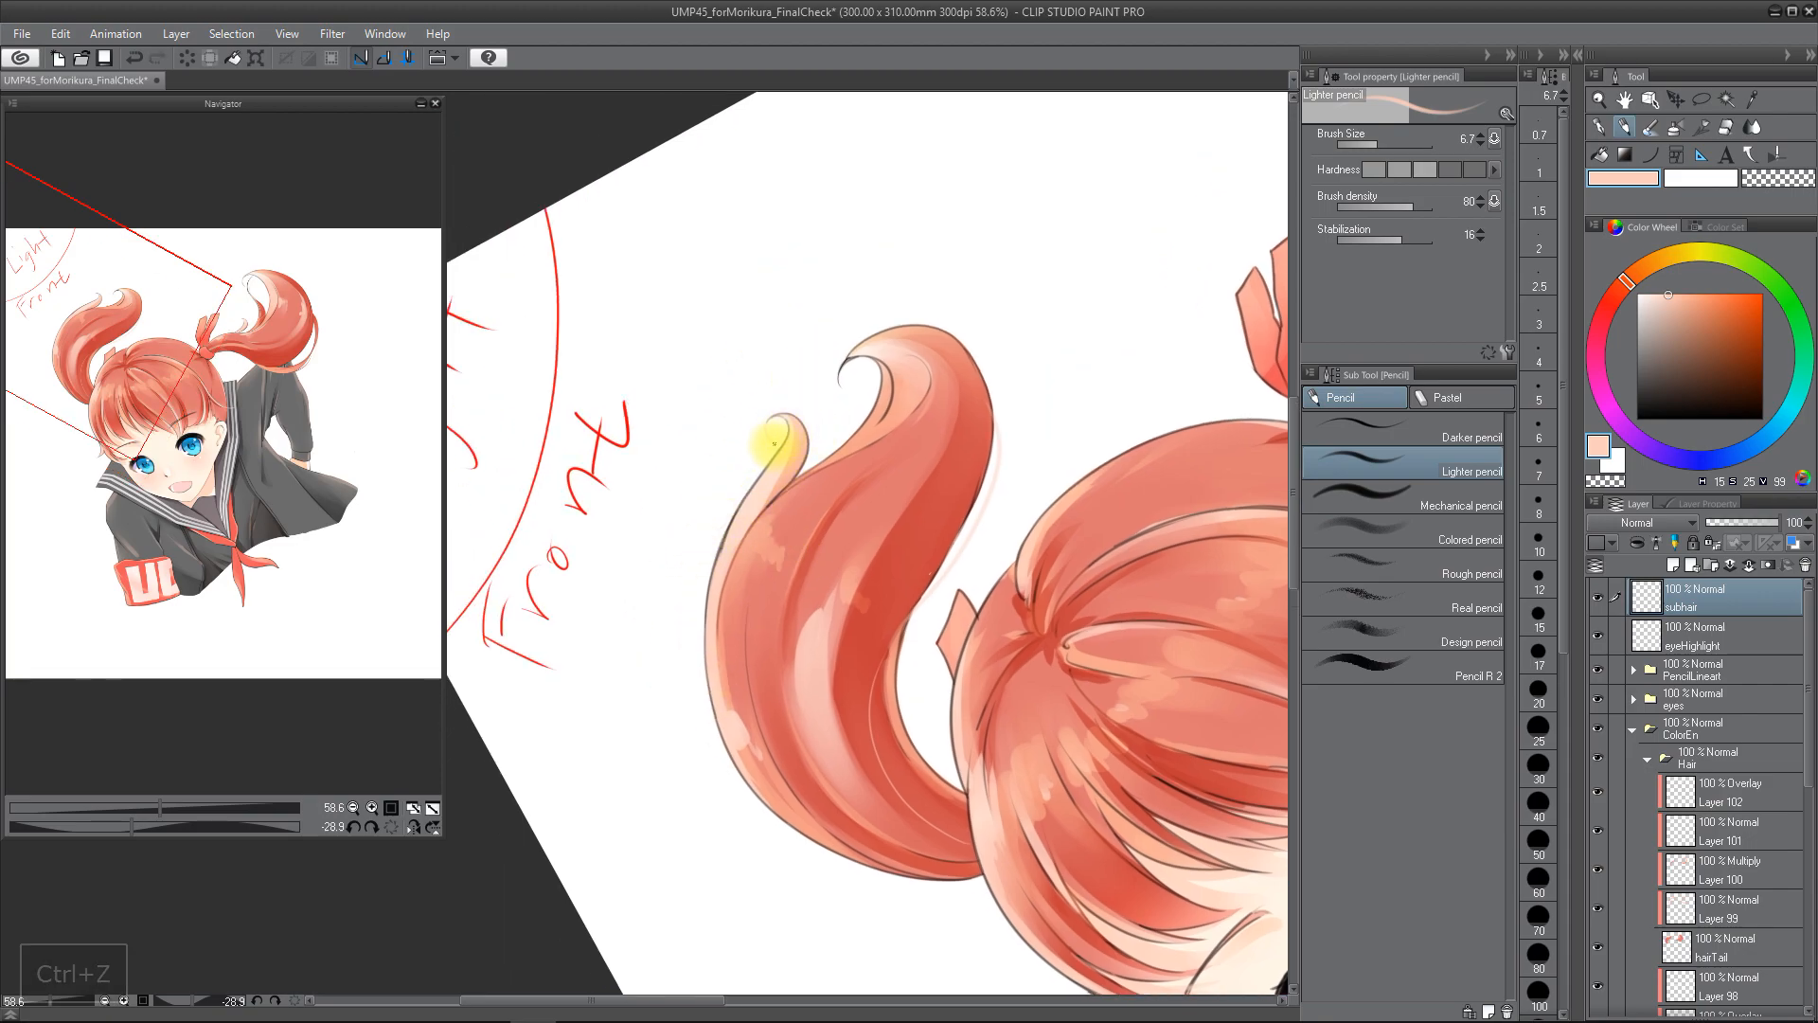
pyautogui.hotkey('ctrl', 'z')
pyautogui.moveTo(861, 638); pyautogui.dragTo(731, 595)
pyautogui.moveTo(675, 745); pyautogui.dragTo(728, 345)
pyautogui.moveTo(832, 568); pyautogui.dragTo(730, 528)
# - Draw thin red loose strands on the bangs and large ponytail, using the hair's sampled red of hue 2, saturation 67, value 79
pyautogui.keyDown('alt'); pyautogui.click(730, 528); pyautogui.keyUp('alt')
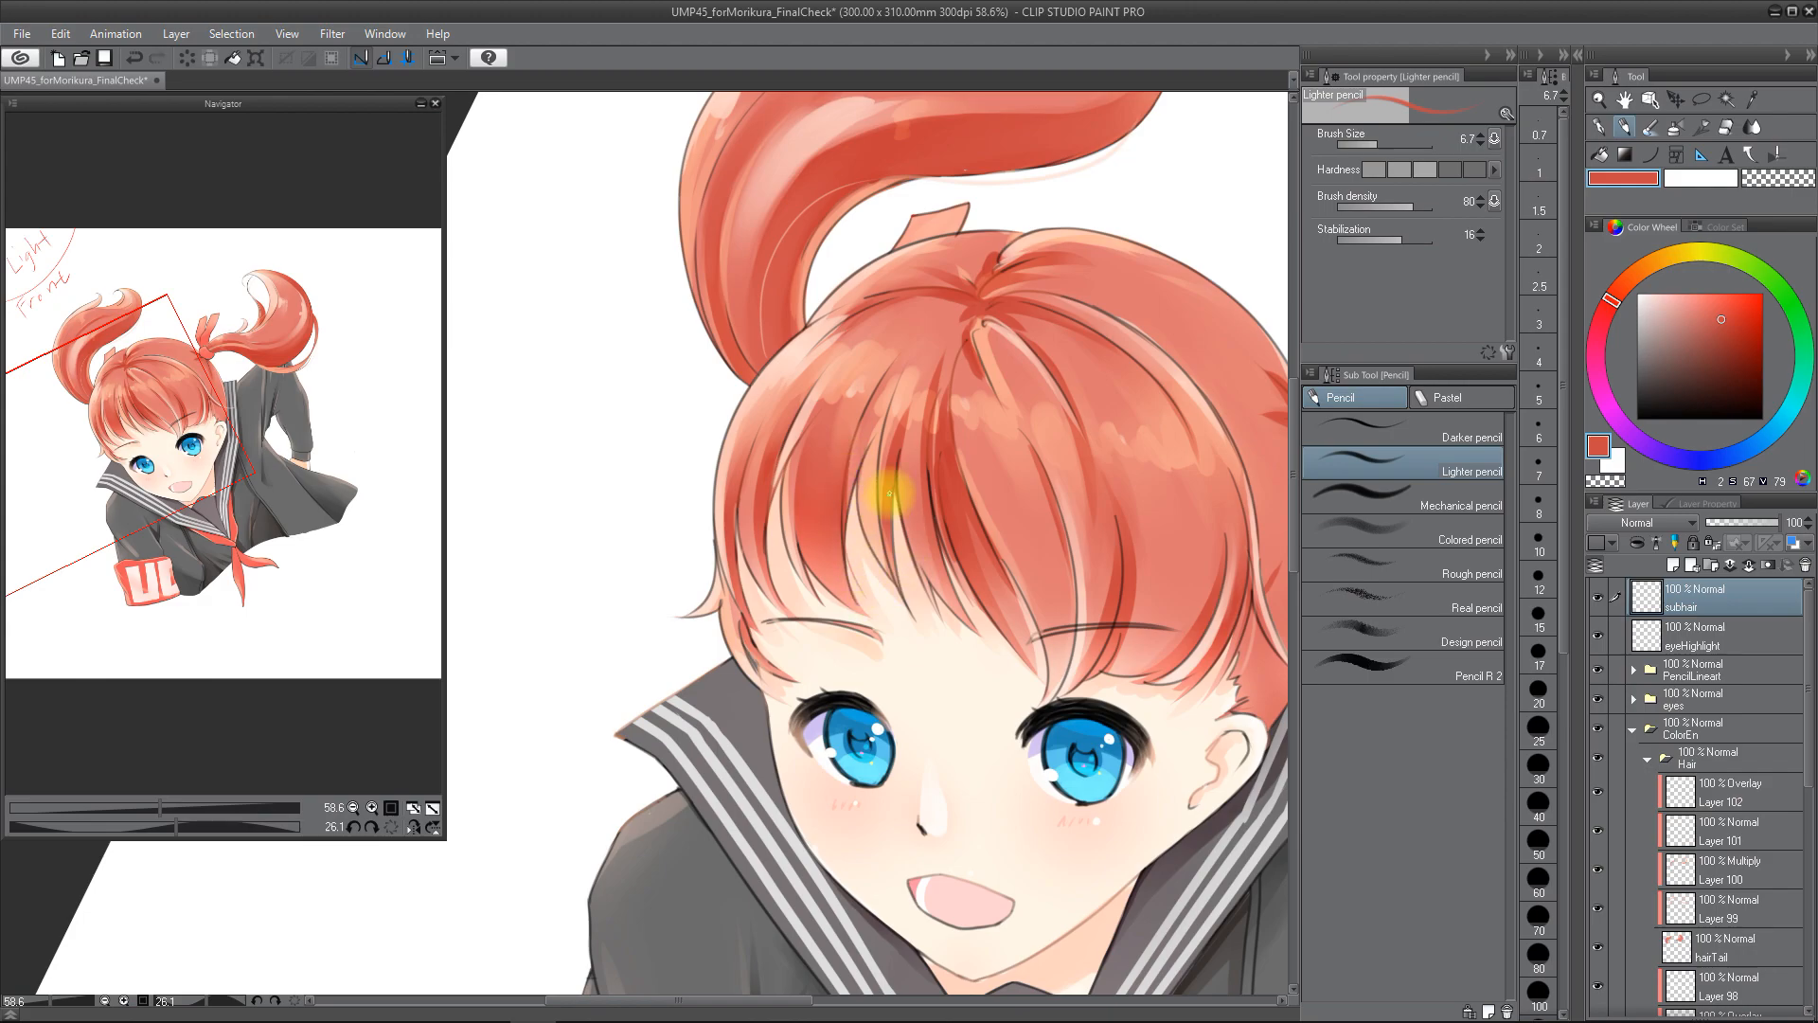
pyautogui.moveTo(888, 492); pyautogui.dragTo(848, 407)
pyautogui.moveTo(950, 497); pyautogui.dragTo(978, 386)
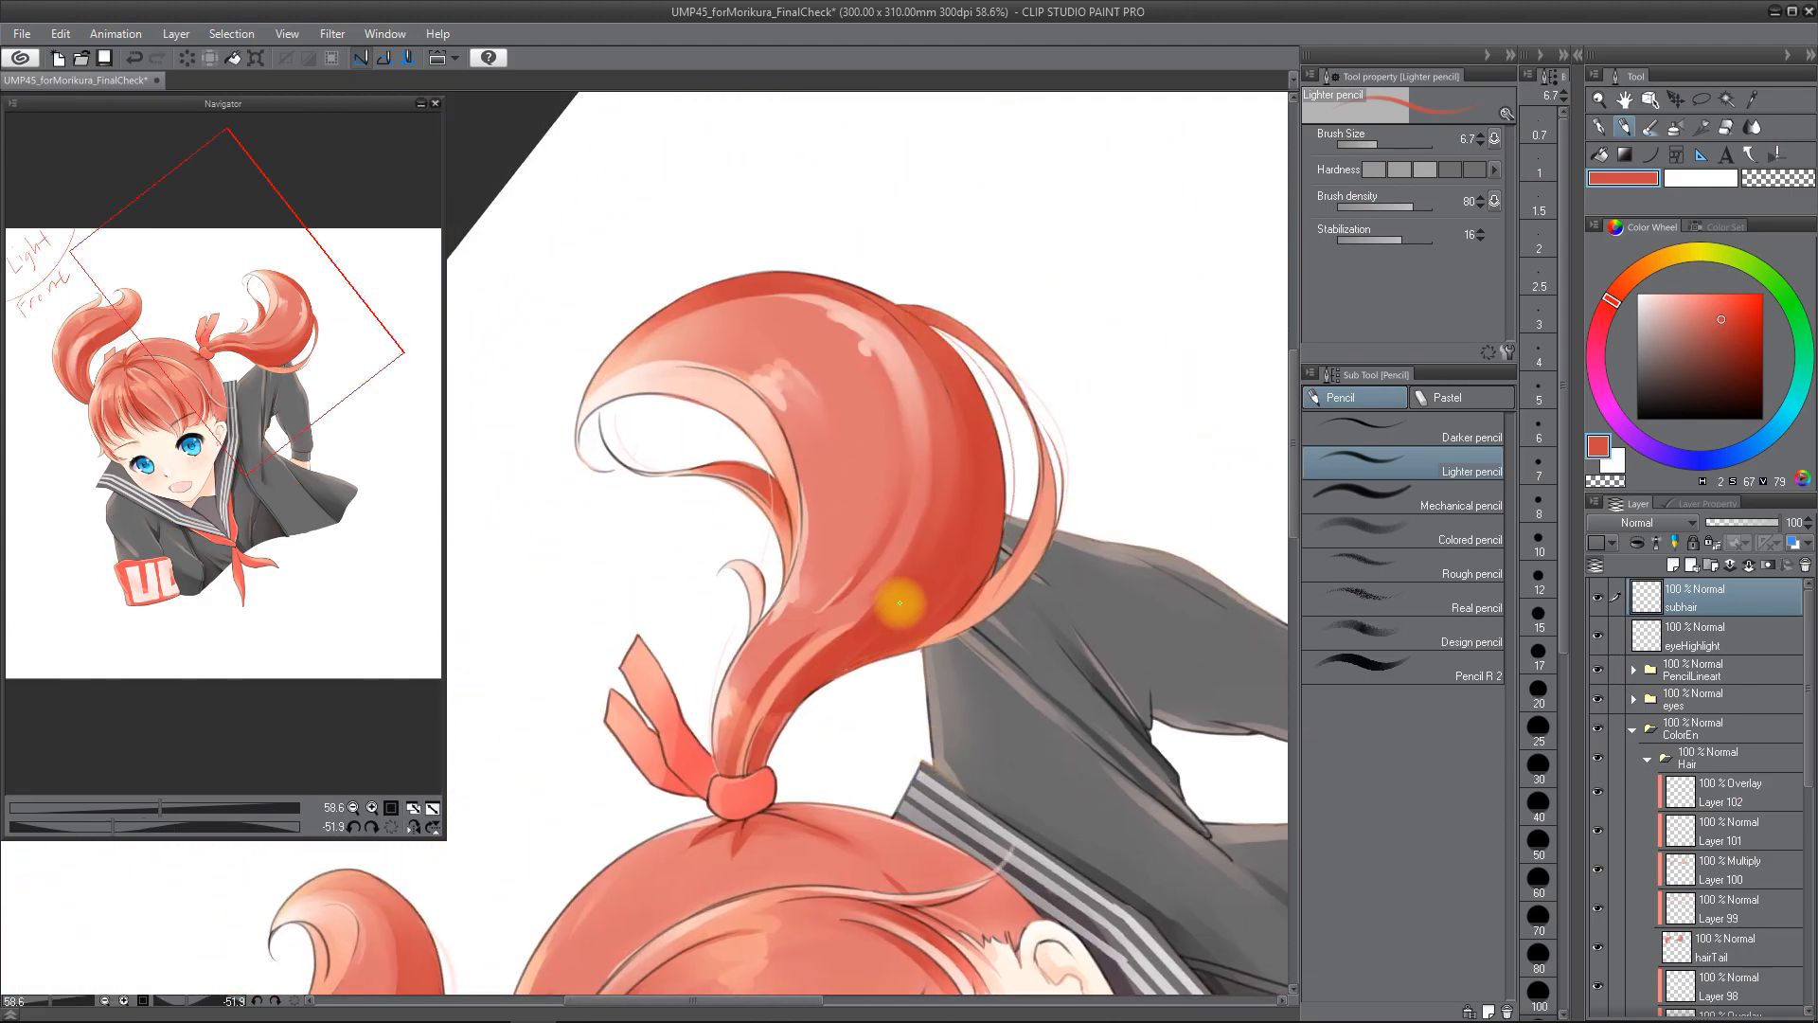
pyautogui.moveTo(849, 480)
pyautogui.mouseDown()
pyautogui.moveTo(962, 499)
pyautogui.moveTo(913, 581)
pyautogui.moveTo(859, 542)
pyautogui.moveTo(866, 502)
pyautogui.mouseUp()
pyautogui.hotkey('ctrl', 'z')
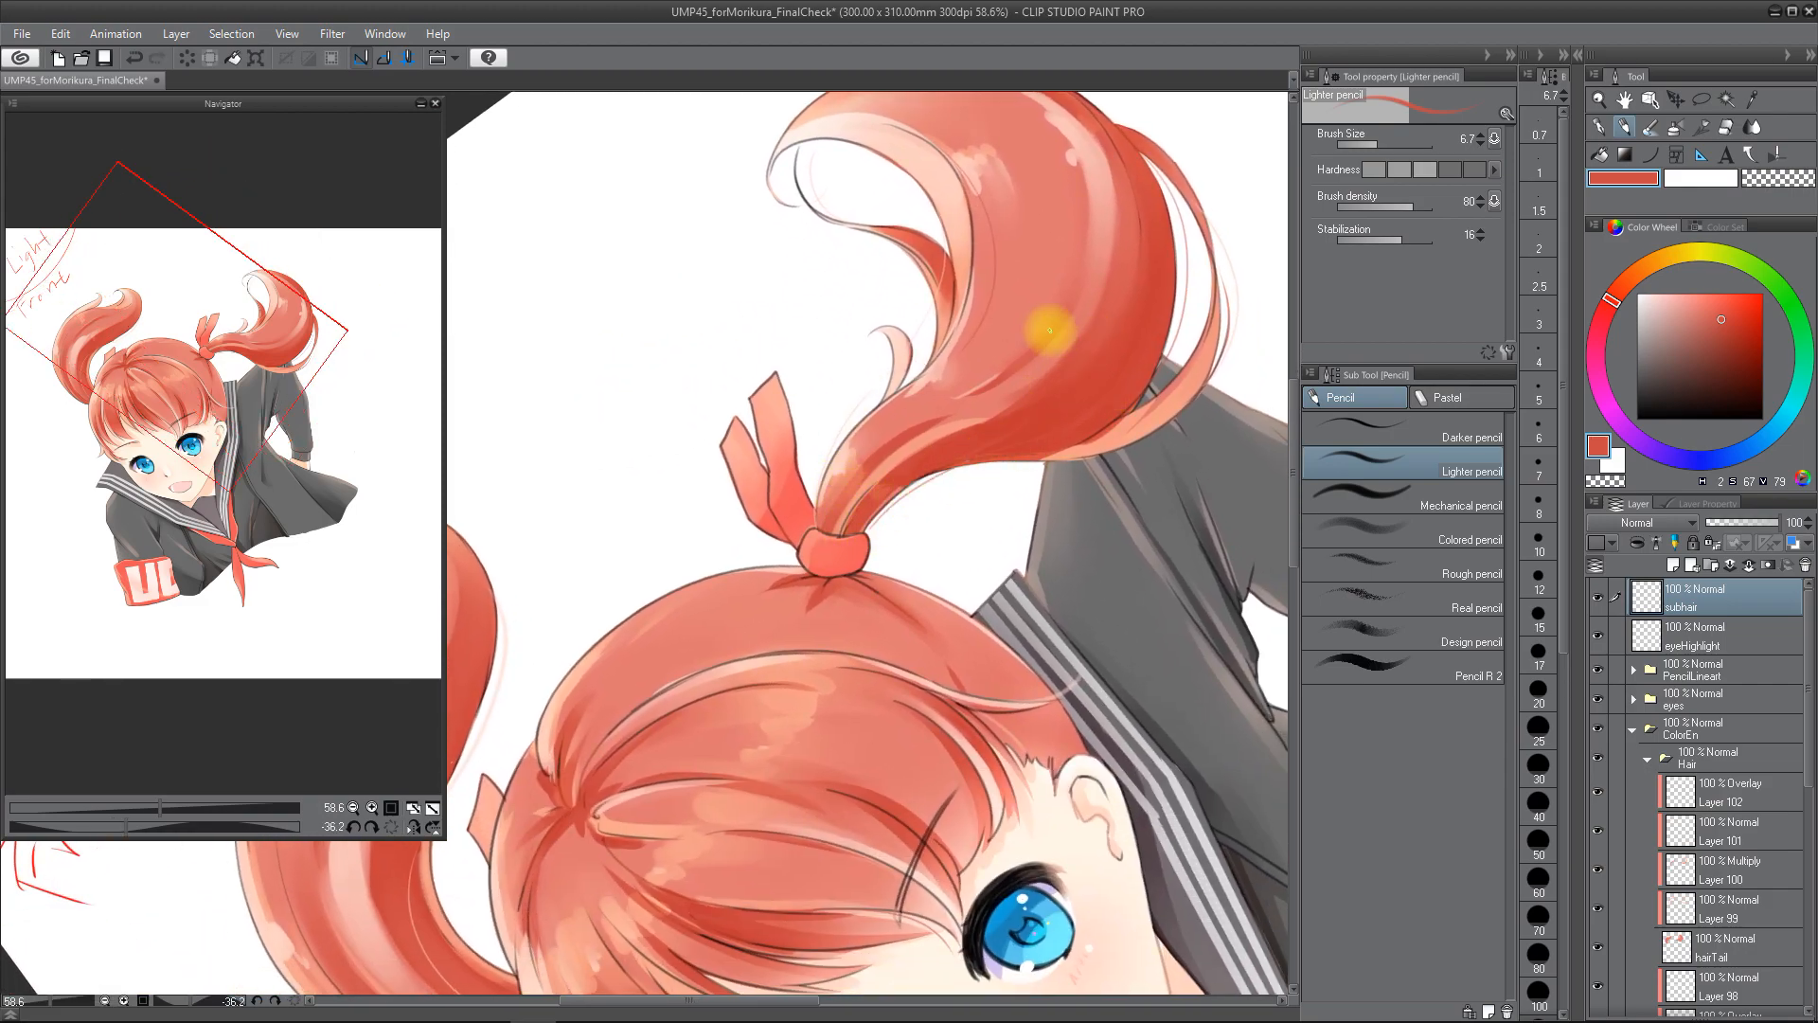
pyautogui.hotkey('ctrl', 'z')
# - Draw thin red stray hairs along the inner side and base of the smaller ponytail
pyautogui.moveTo(863, 532); pyautogui.dragTo(865, 710)
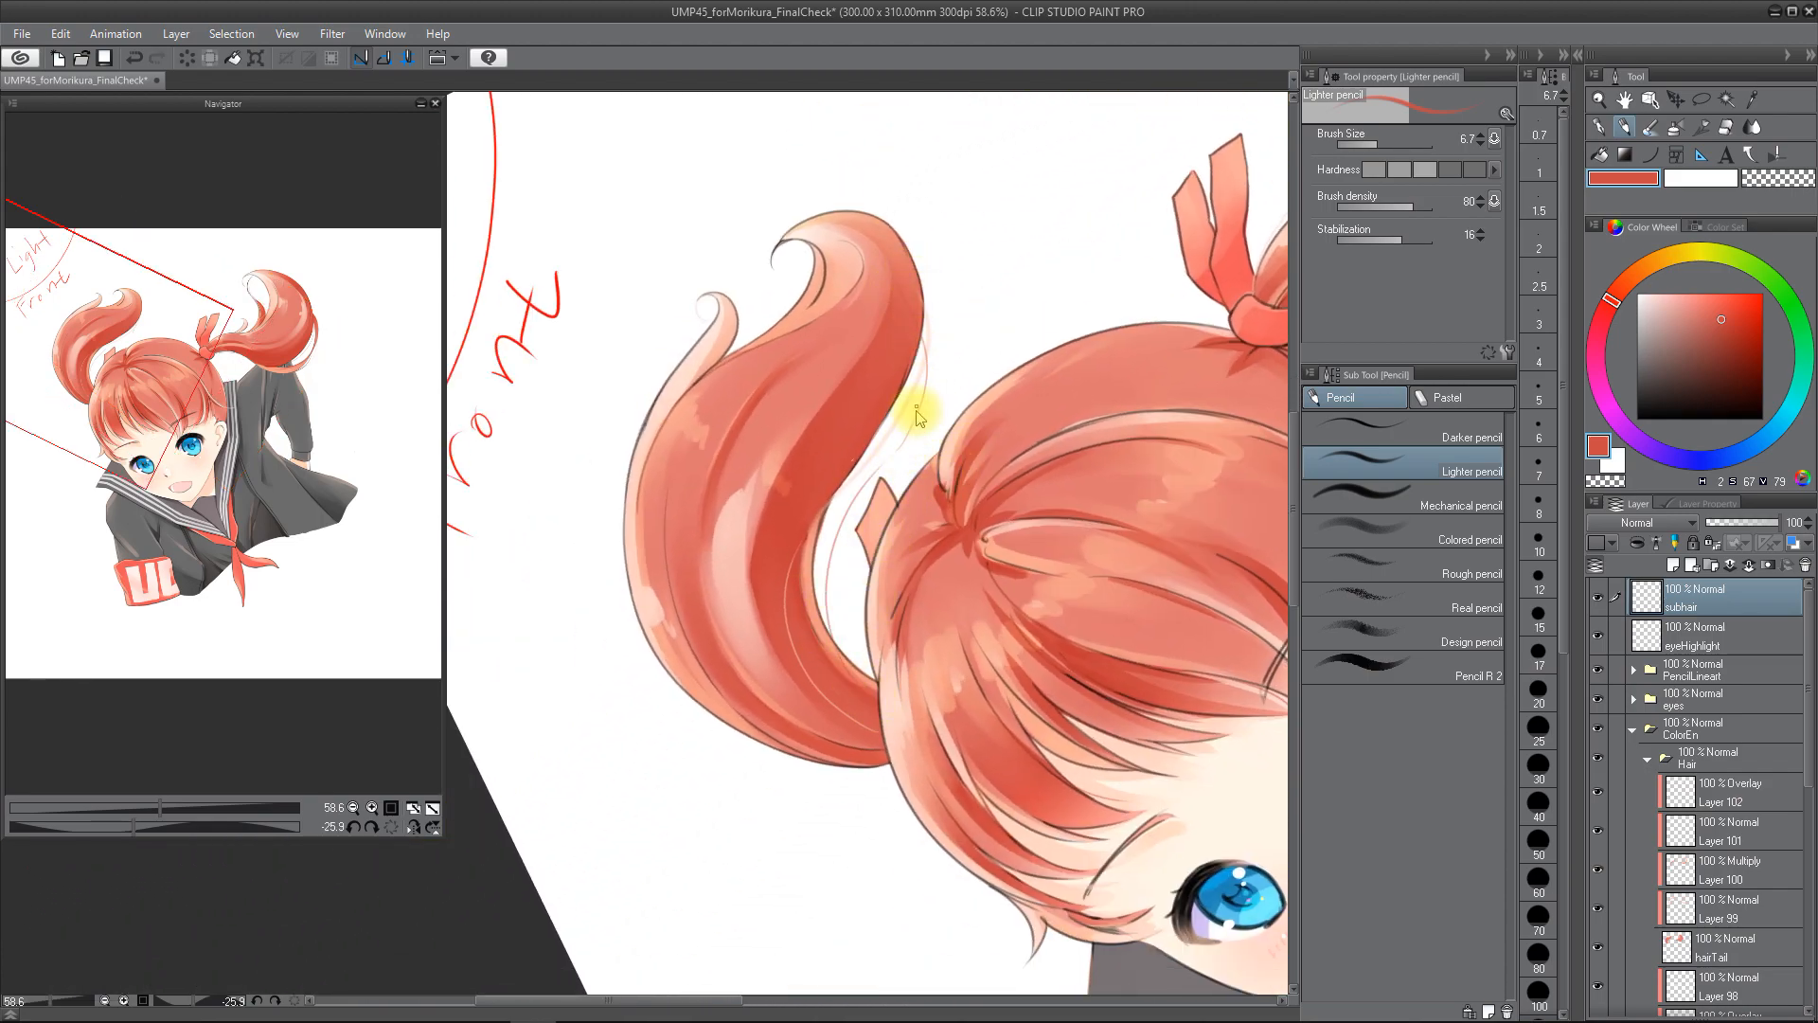
pyautogui.hotkey('ctrl', 'z')
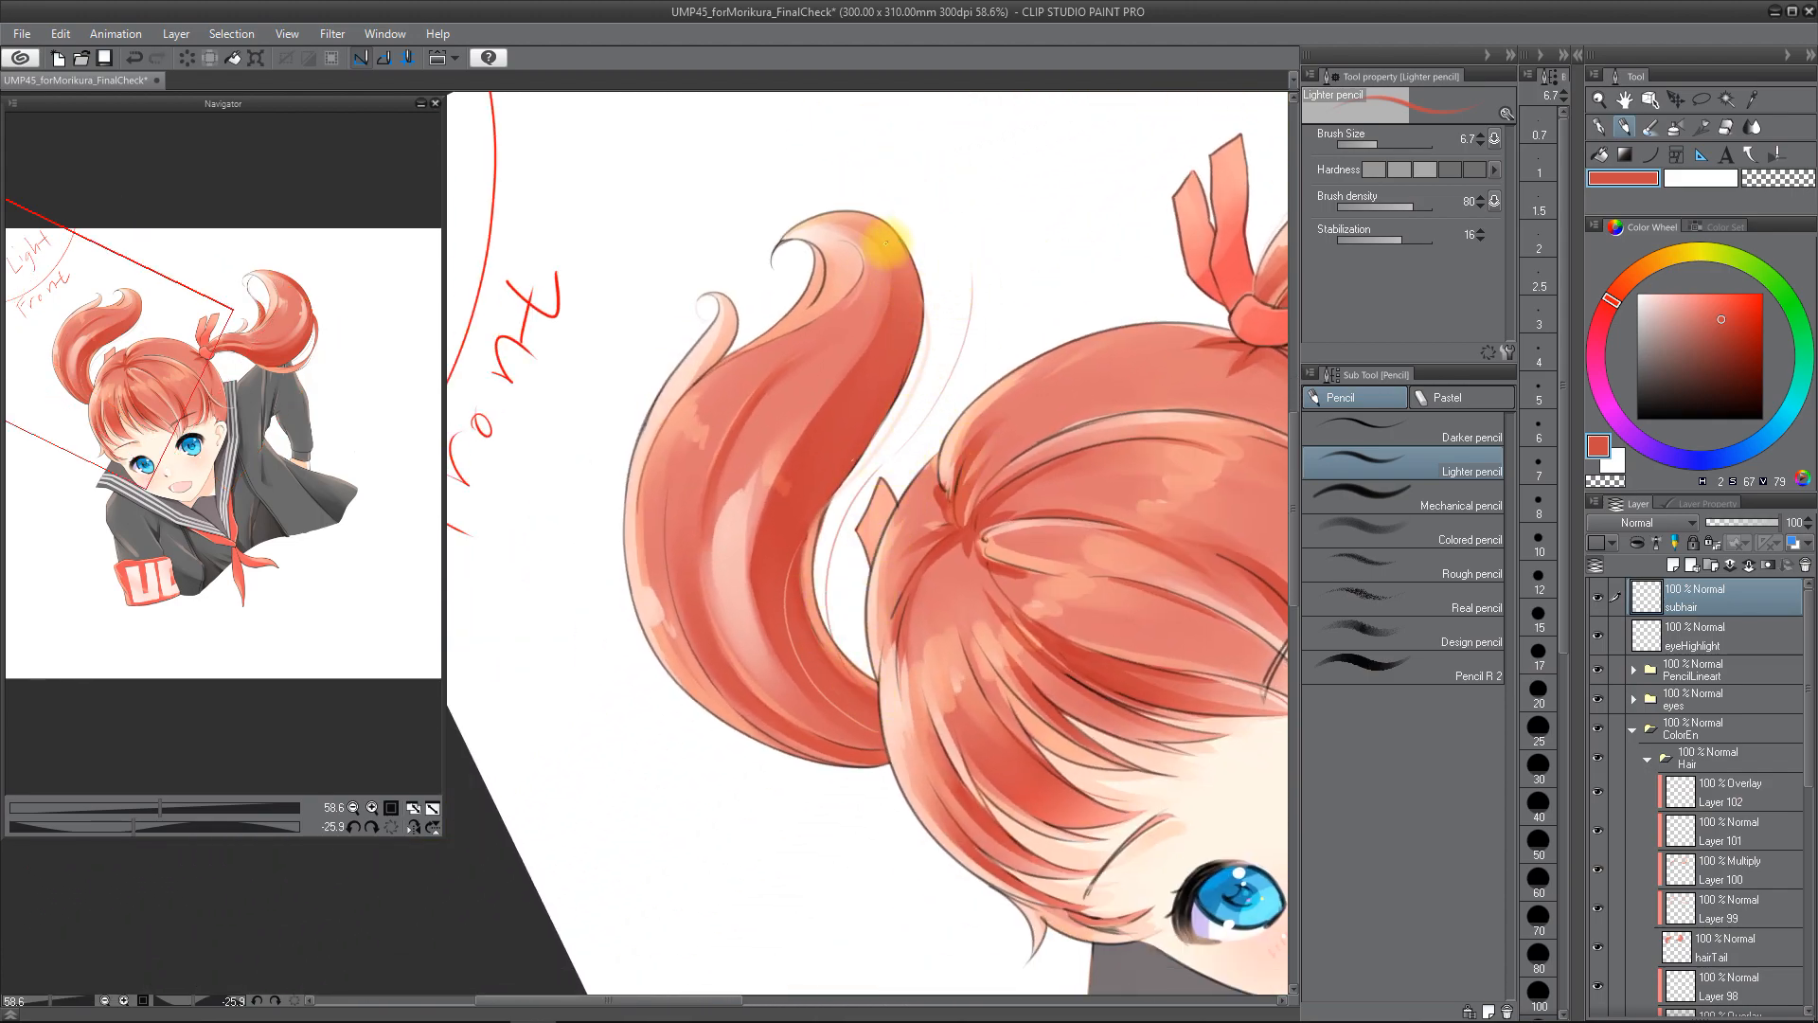
pyautogui.hotkey('ctrl', 'z')
pyautogui.moveTo(783, 499); pyautogui.dragTo(780, 484)
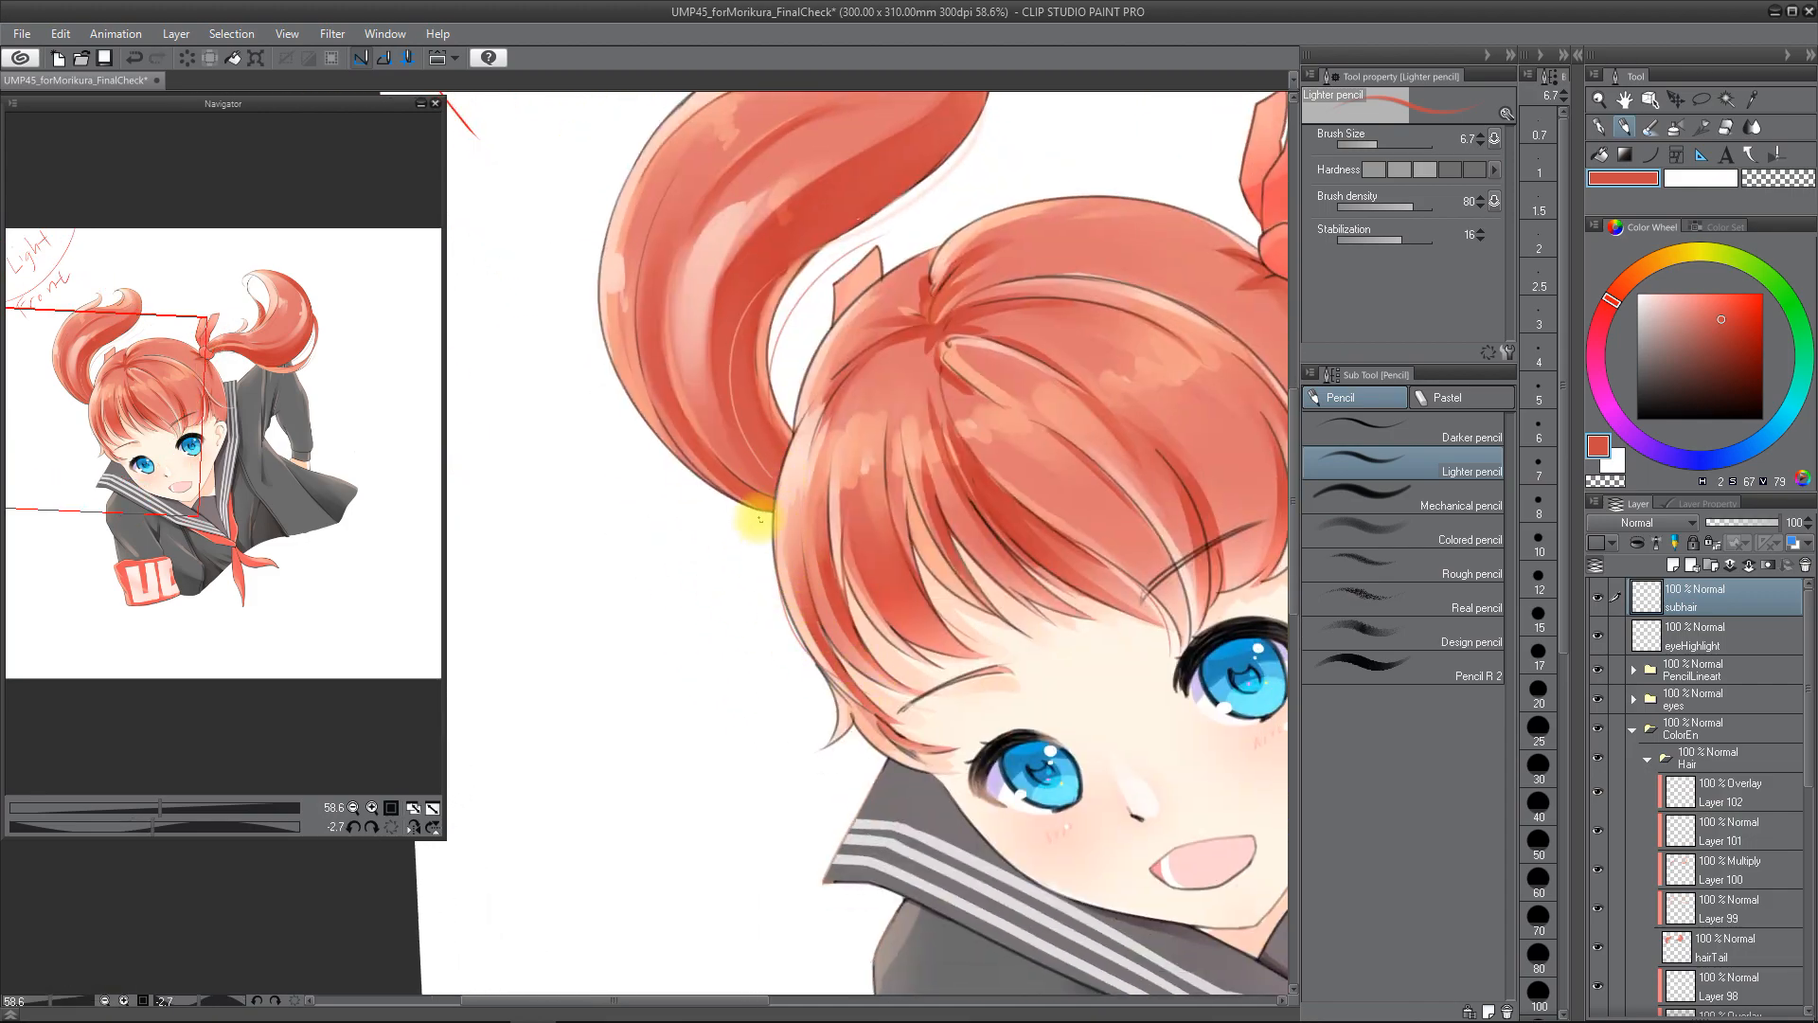
pyautogui.hotkey('ctrl', 'z')
# - Draw loose red strands at the temple beside the face, ending just above the eye on the smaller ponytail's side
pyautogui.moveTo(820, 568)
pyautogui.mouseDown()
pyautogui.moveTo(784, 495)
pyautogui.moveTo(878, 642)
pyautogui.moveTo(772, 580)
pyautogui.moveTo(795, 687)
pyautogui.mouseUp()
pyautogui.hotkey('ctrl', 'z')
pyautogui.hotkey('ctrl', 'z')
pyautogui.moveTo(727, 634); pyautogui.dragTo(819, 684)
pyautogui.hotkey('ctrl', 'z')
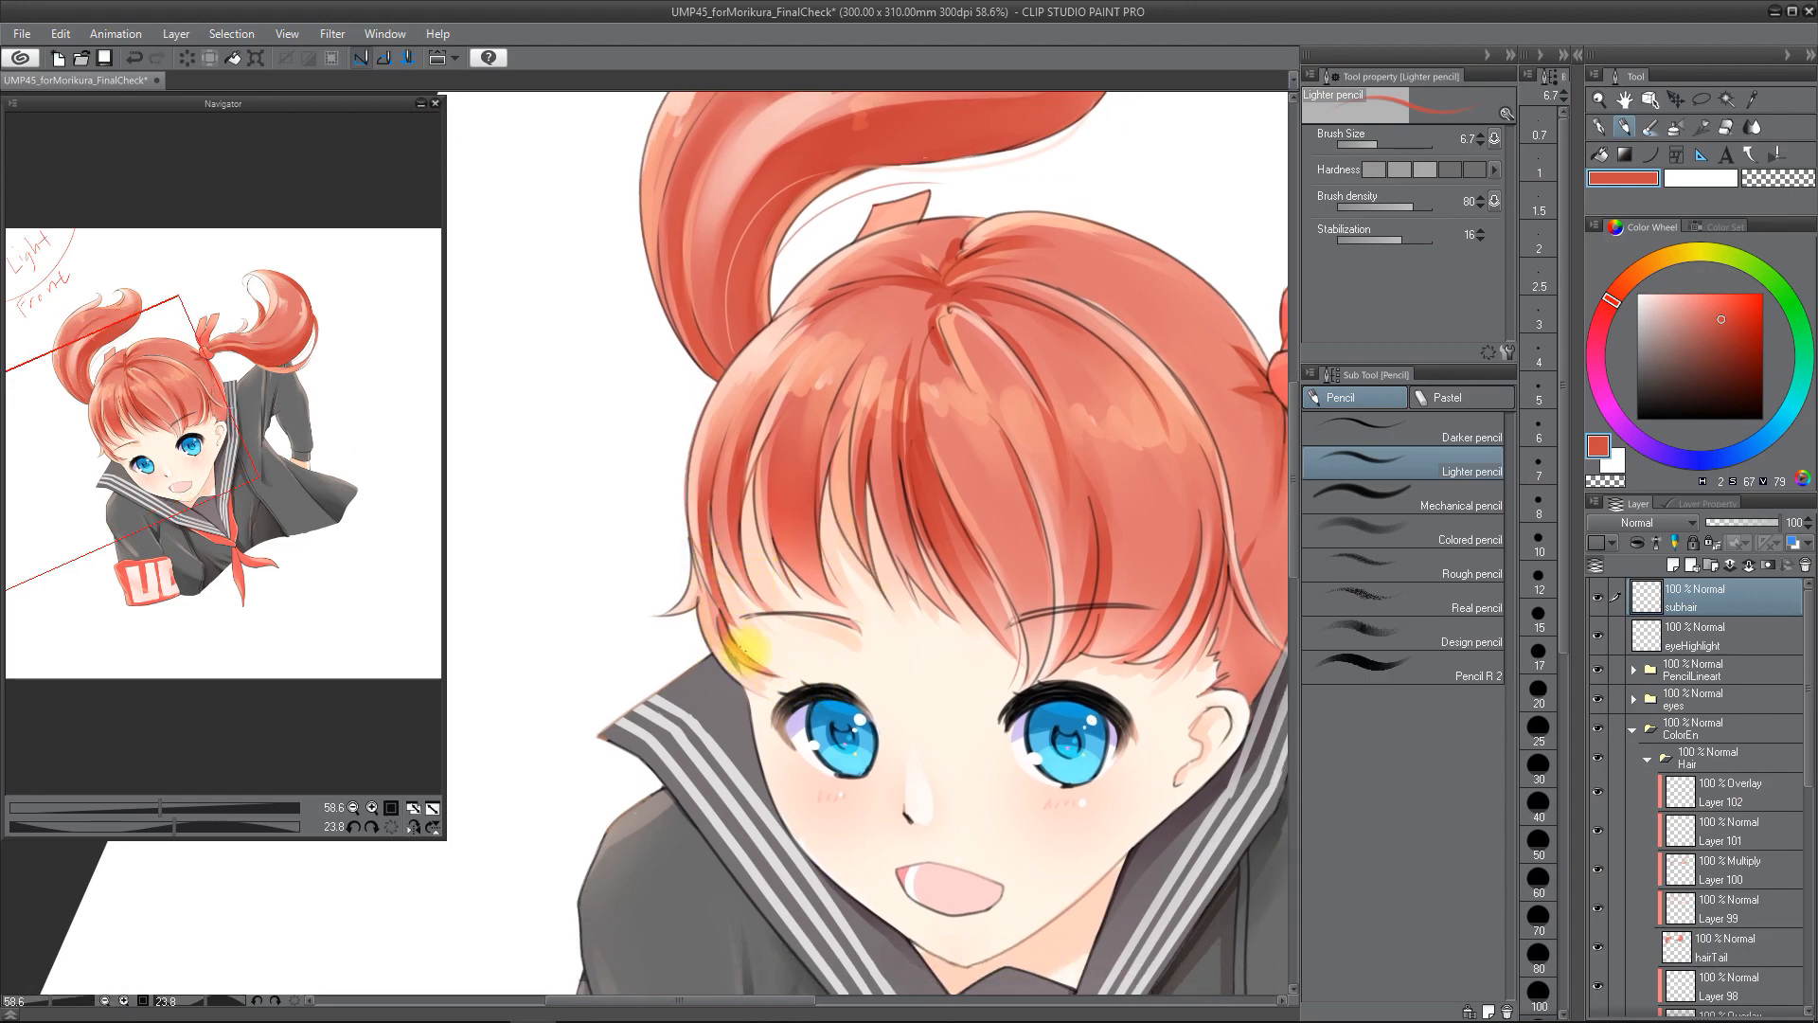
pyautogui.hotkey('ctrl', 'z')
pyautogui.hotkey('ctrl', 'z')
pyautogui.hotkey('ctrl', 'z')
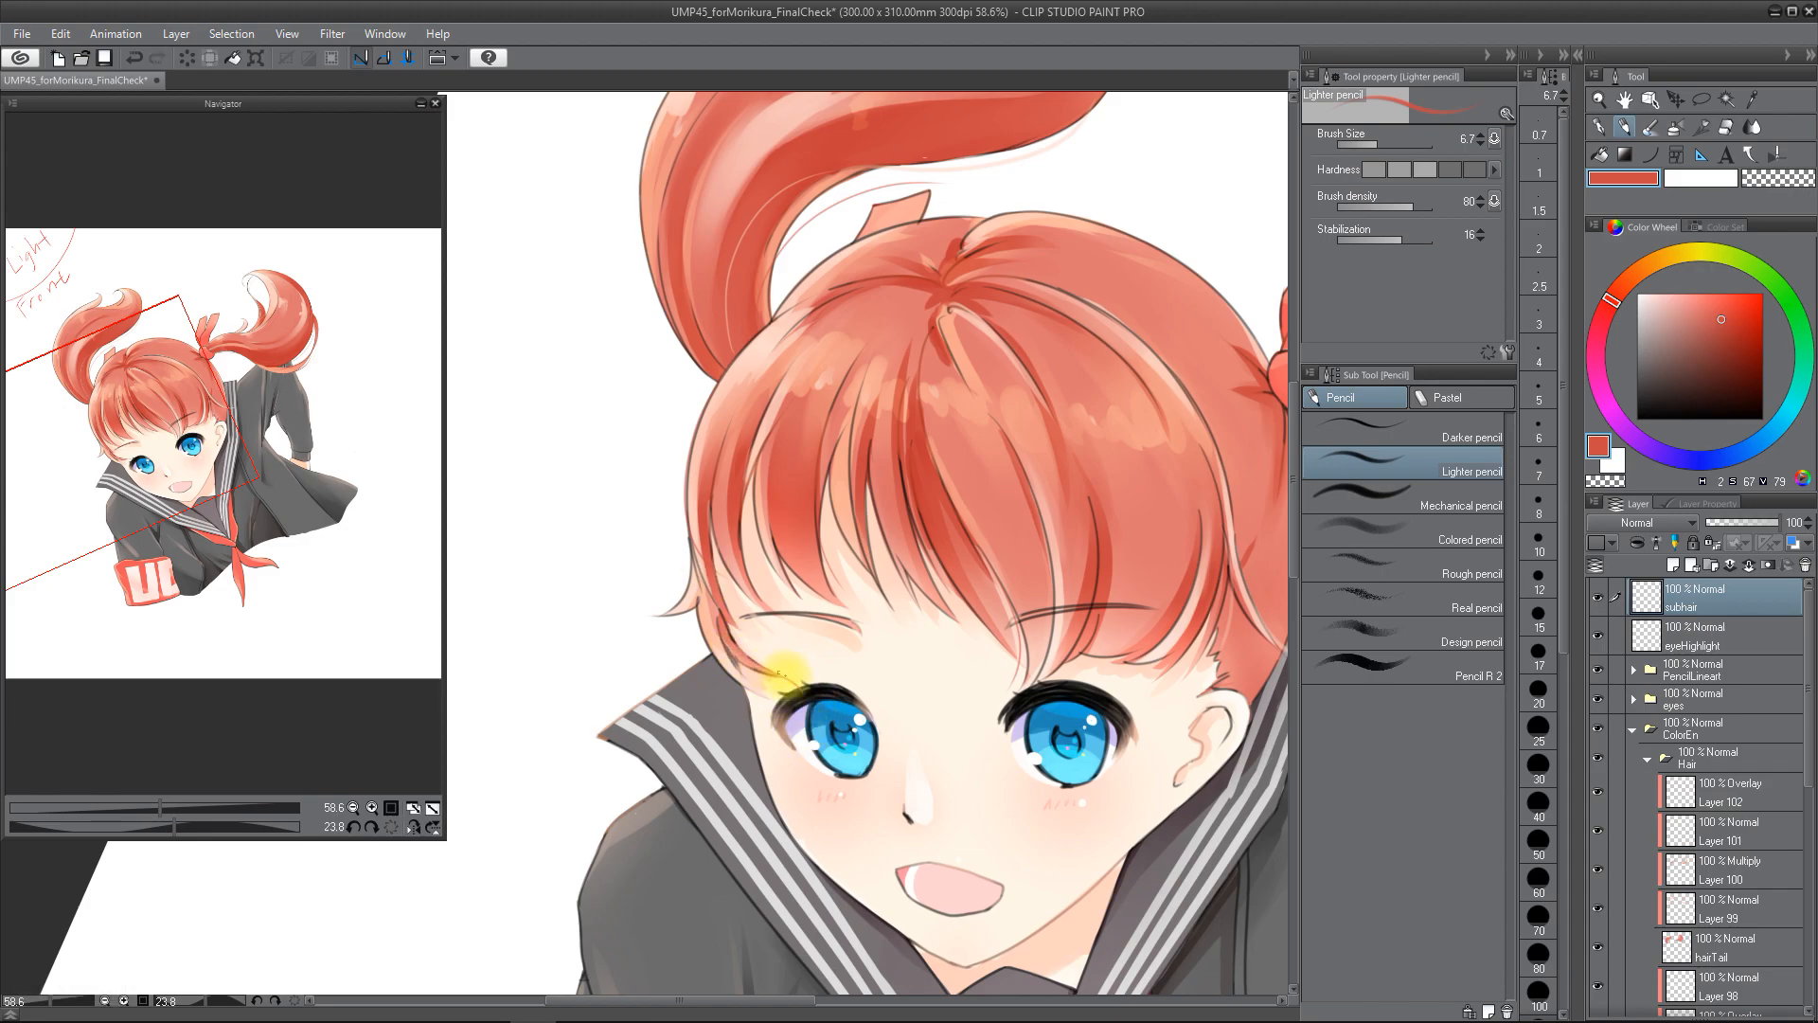
pyautogui.hotkey('ctrl', 'z')
pyautogui.hotkey('ctrl', 'z')
pyautogui.hotkey('ctrl', 'z')
# - Add a few more fine red strands over the bangs
pyautogui.moveTo(843, 610); pyautogui.dragTo(915, 398)
pyautogui.hotkey('ctrl', 'z')
pyautogui.hotkey('ctrl', 'z')
pyautogui.moveTo(914, 336); pyautogui.dragTo(921, 487)
pyautogui.moveTo(914, 420); pyautogui.dragTo(940, 369)
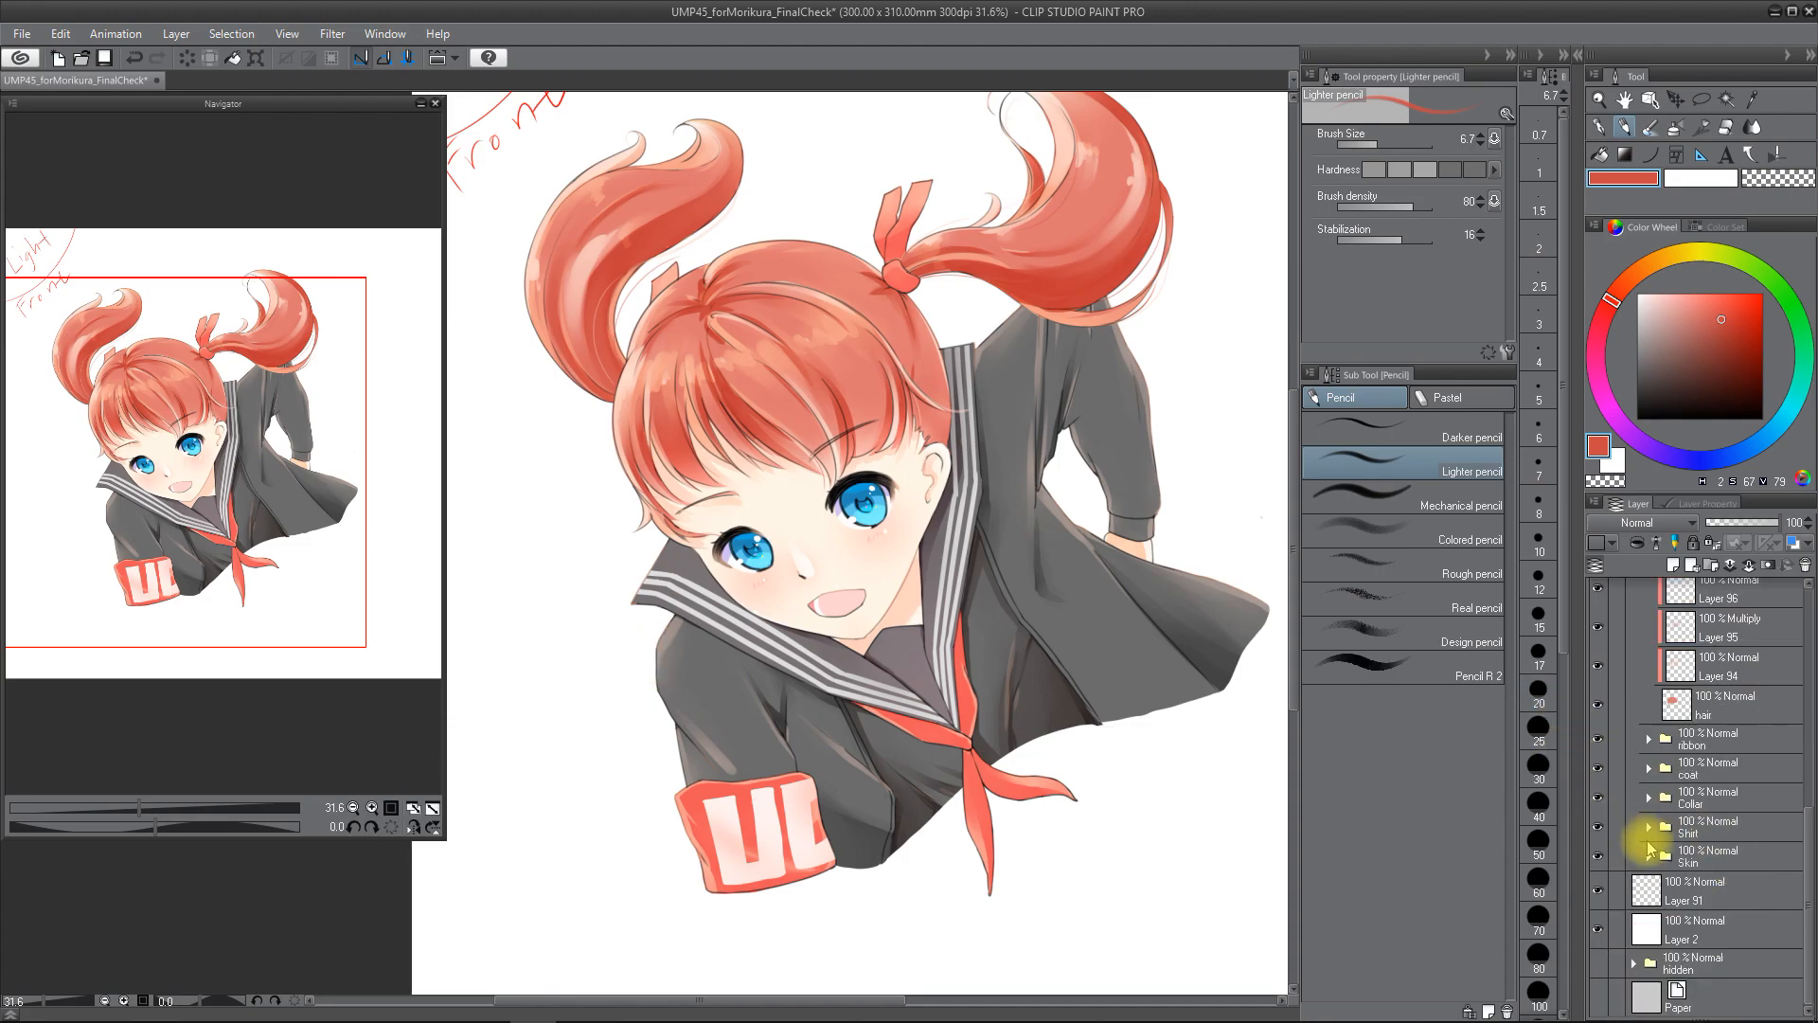
# - Add a new layer directly above eyeWhite in the eyes folder and clip it to eyeWhite
pyautogui.hotkey('shift', 'h')
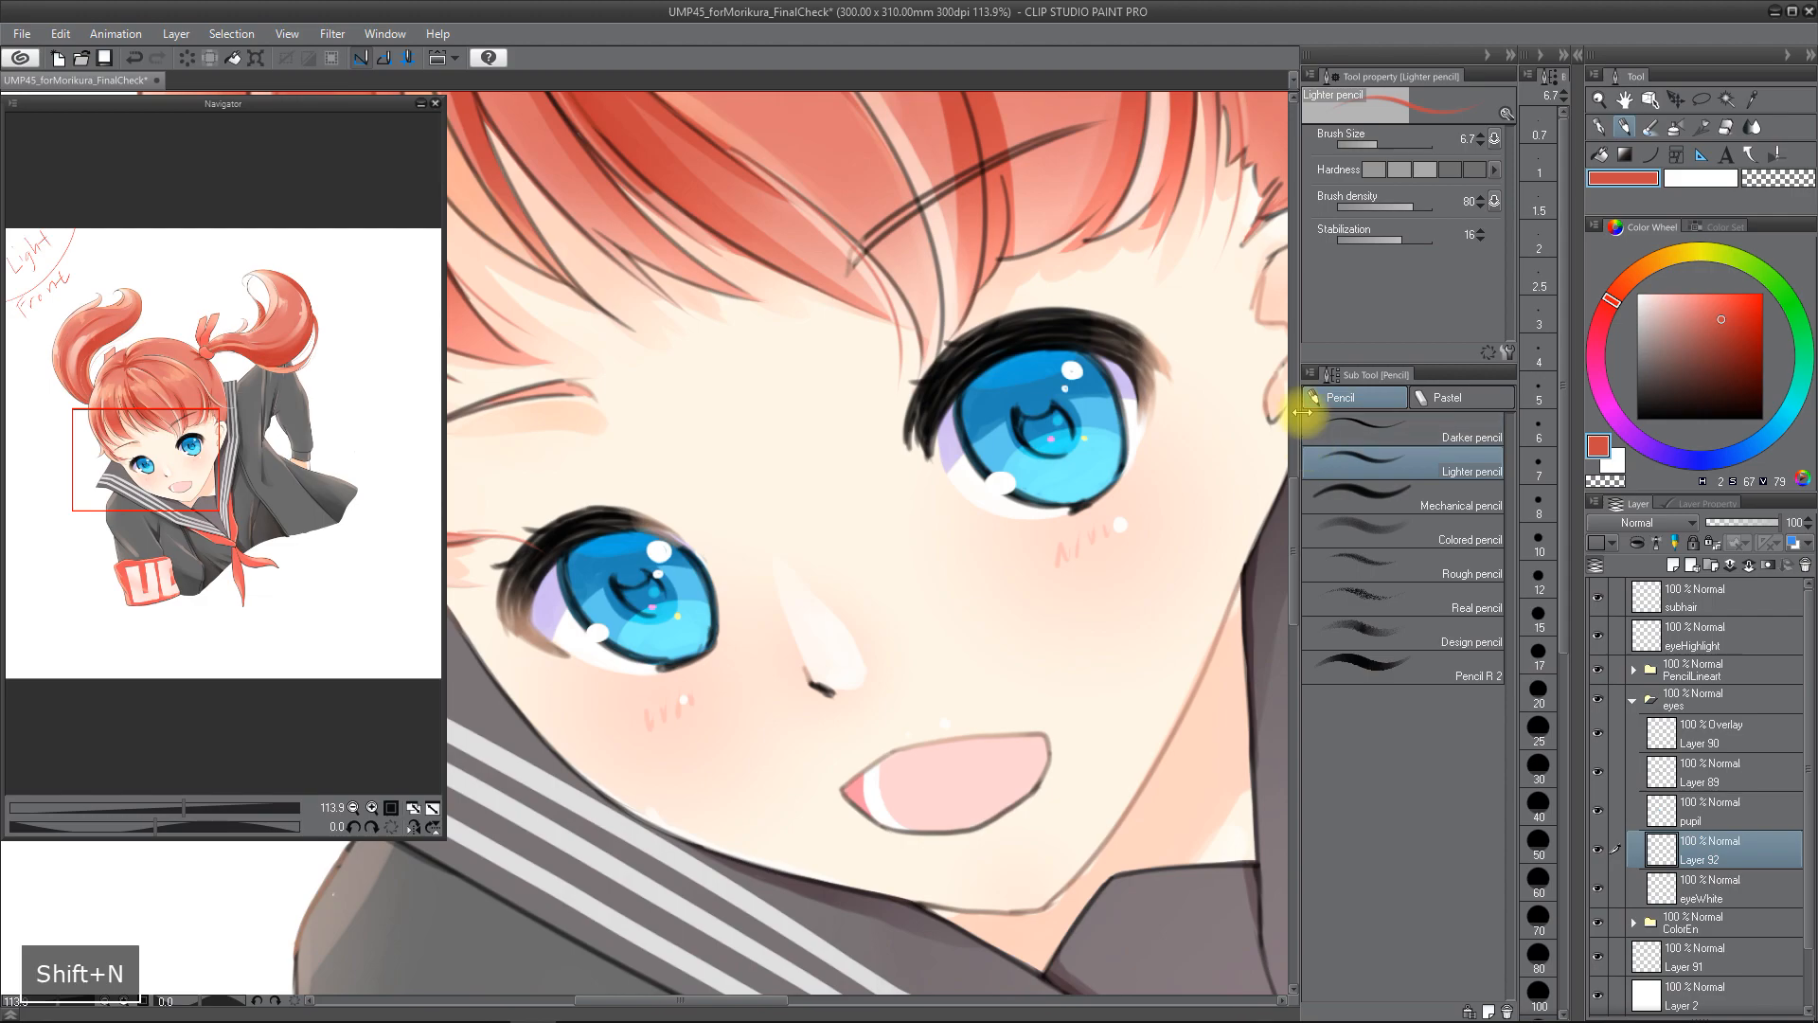
pyautogui.press('a')
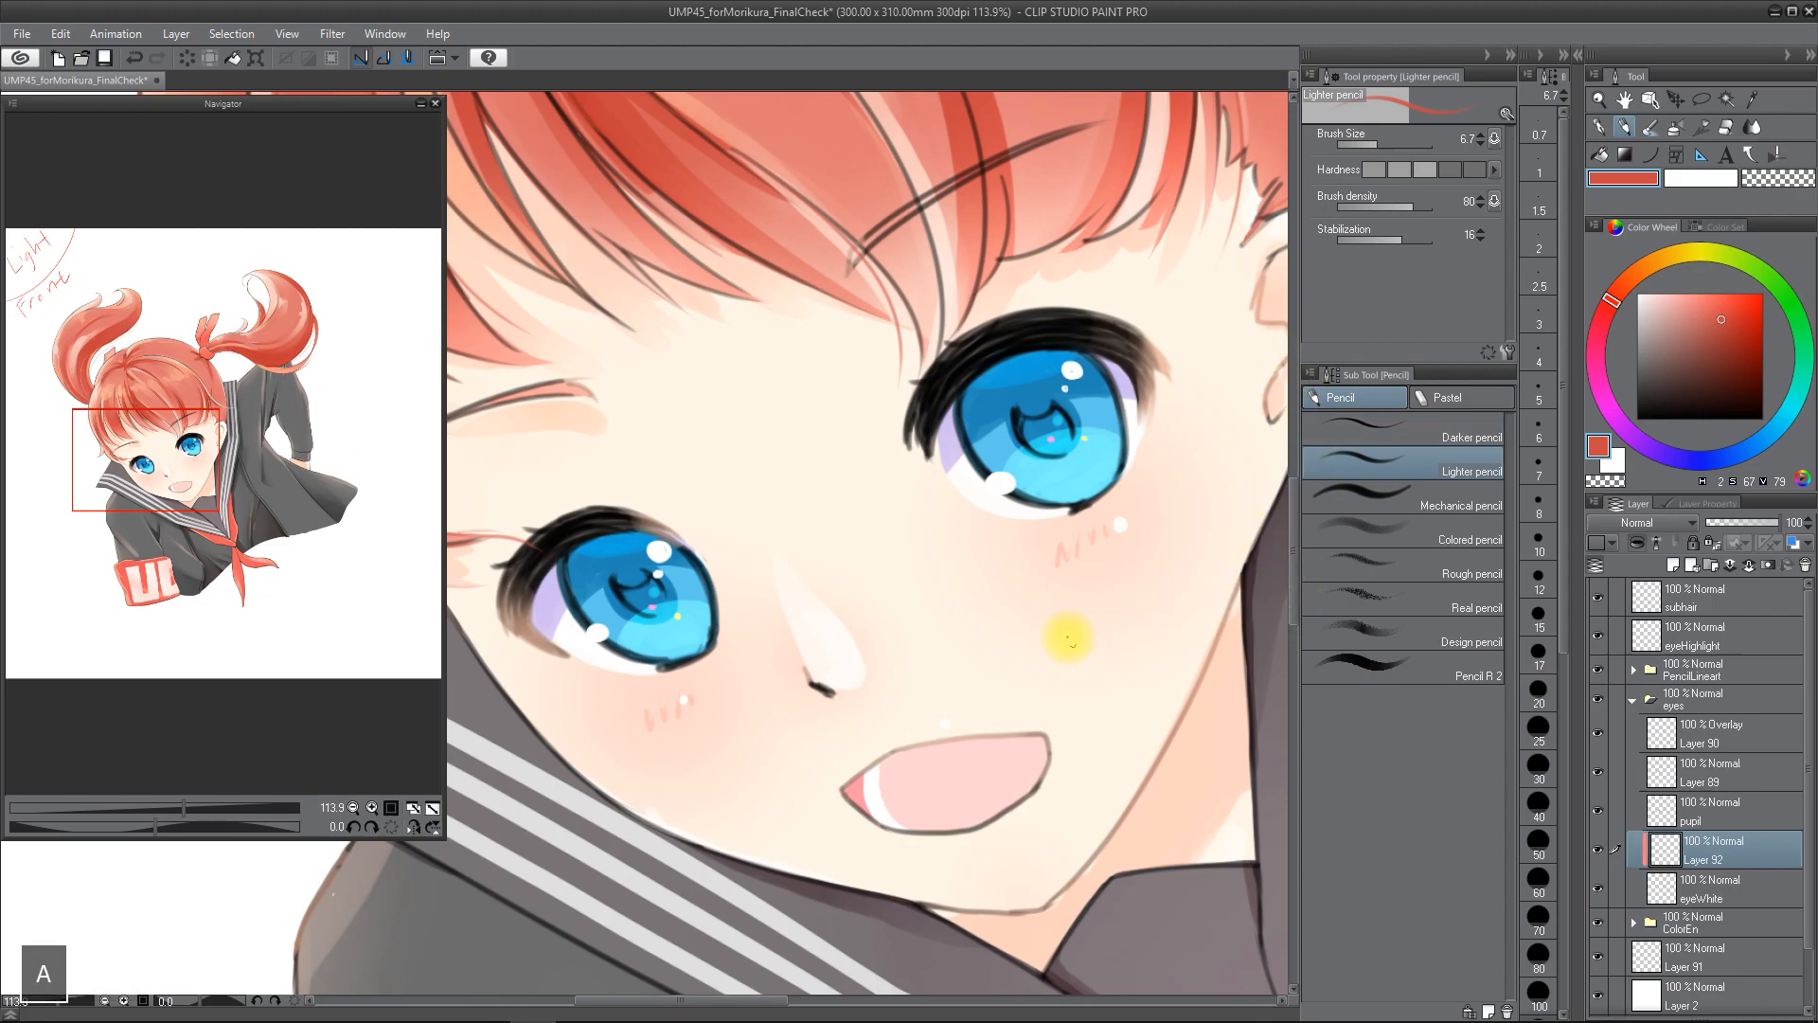
# - Shade the white of the eye nearest the ear with Dense watercolor in a skin tone of hue 30, saturation 30, value 90
pyautogui.keyDown('alt'); pyautogui.click(886, 508); pyautogui.keyUp('alt')
pyautogui.click(1649, 281)
pyautogui.click(1674, 295)
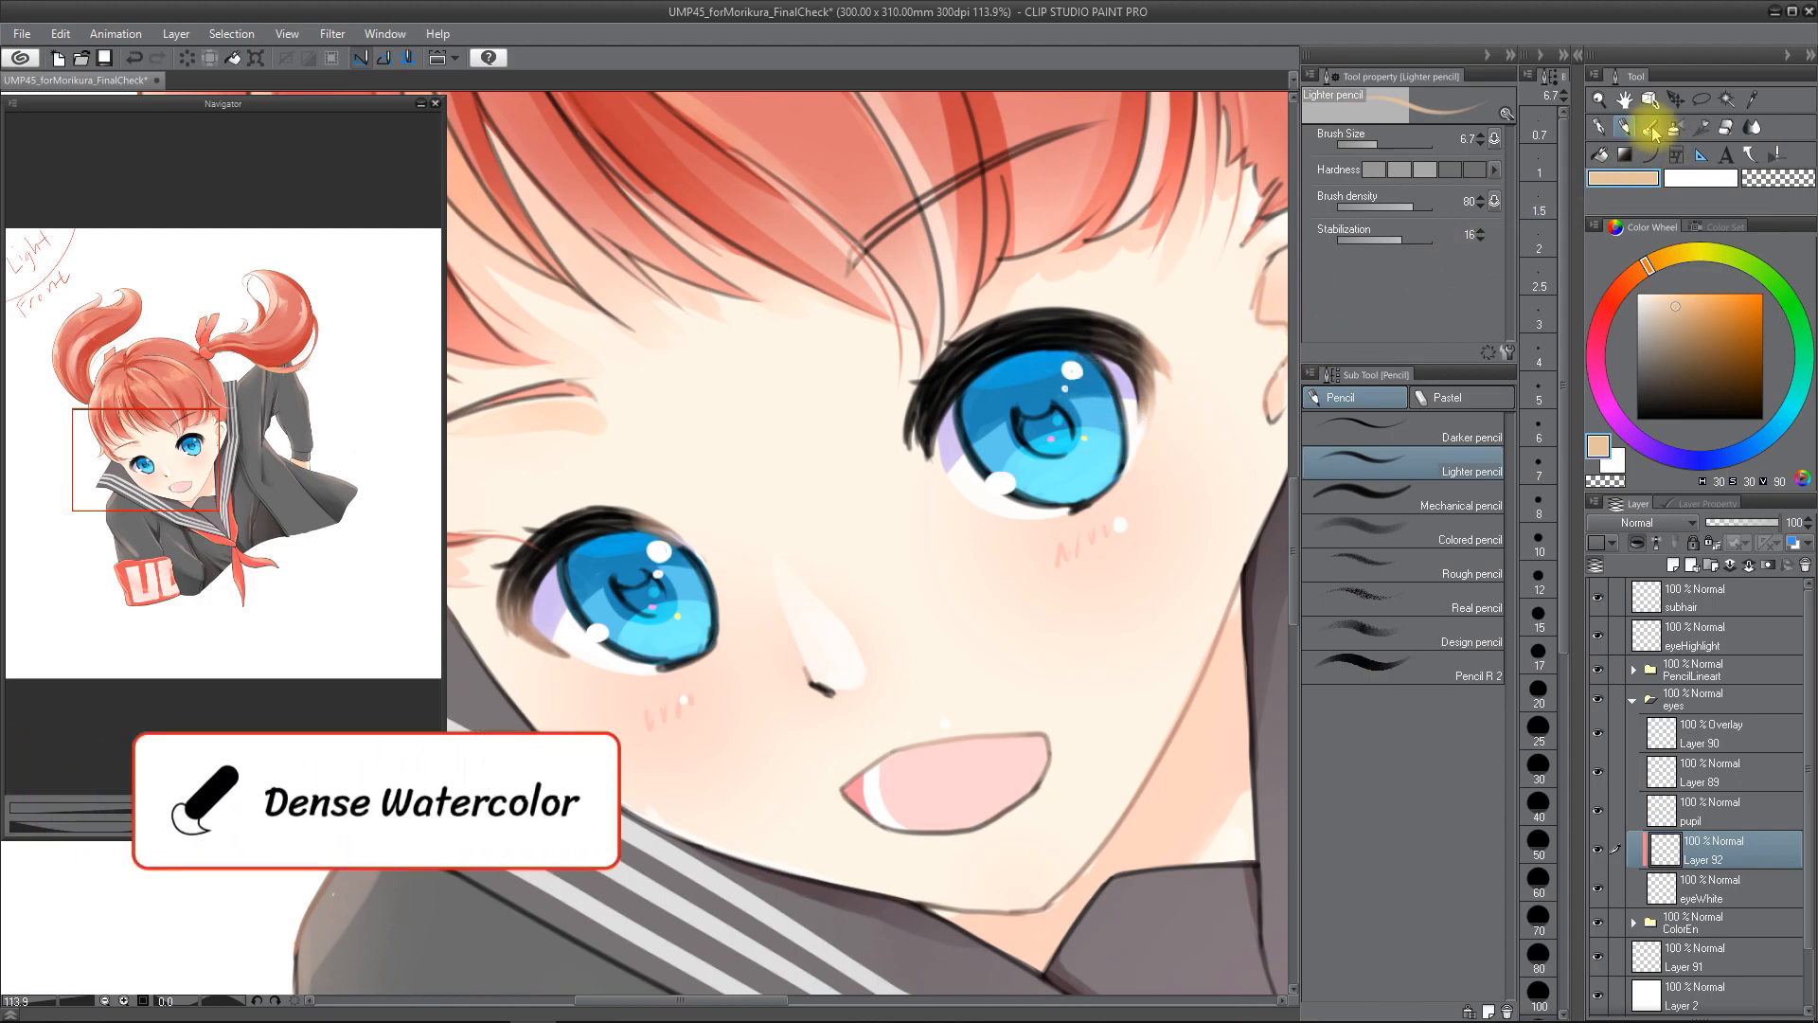
pyautogui.click(1651, 129)
pyautogui.moveTo(1148, 495); pyautogui.dragTo(1149, 481)
pyautogui.hotkey('ctrl', 'z')
pyautogui.moveTo(1135, 384); pyautogui.dragTo(1132, 458)
pyautogui.hotkey('ctrl', 'z')
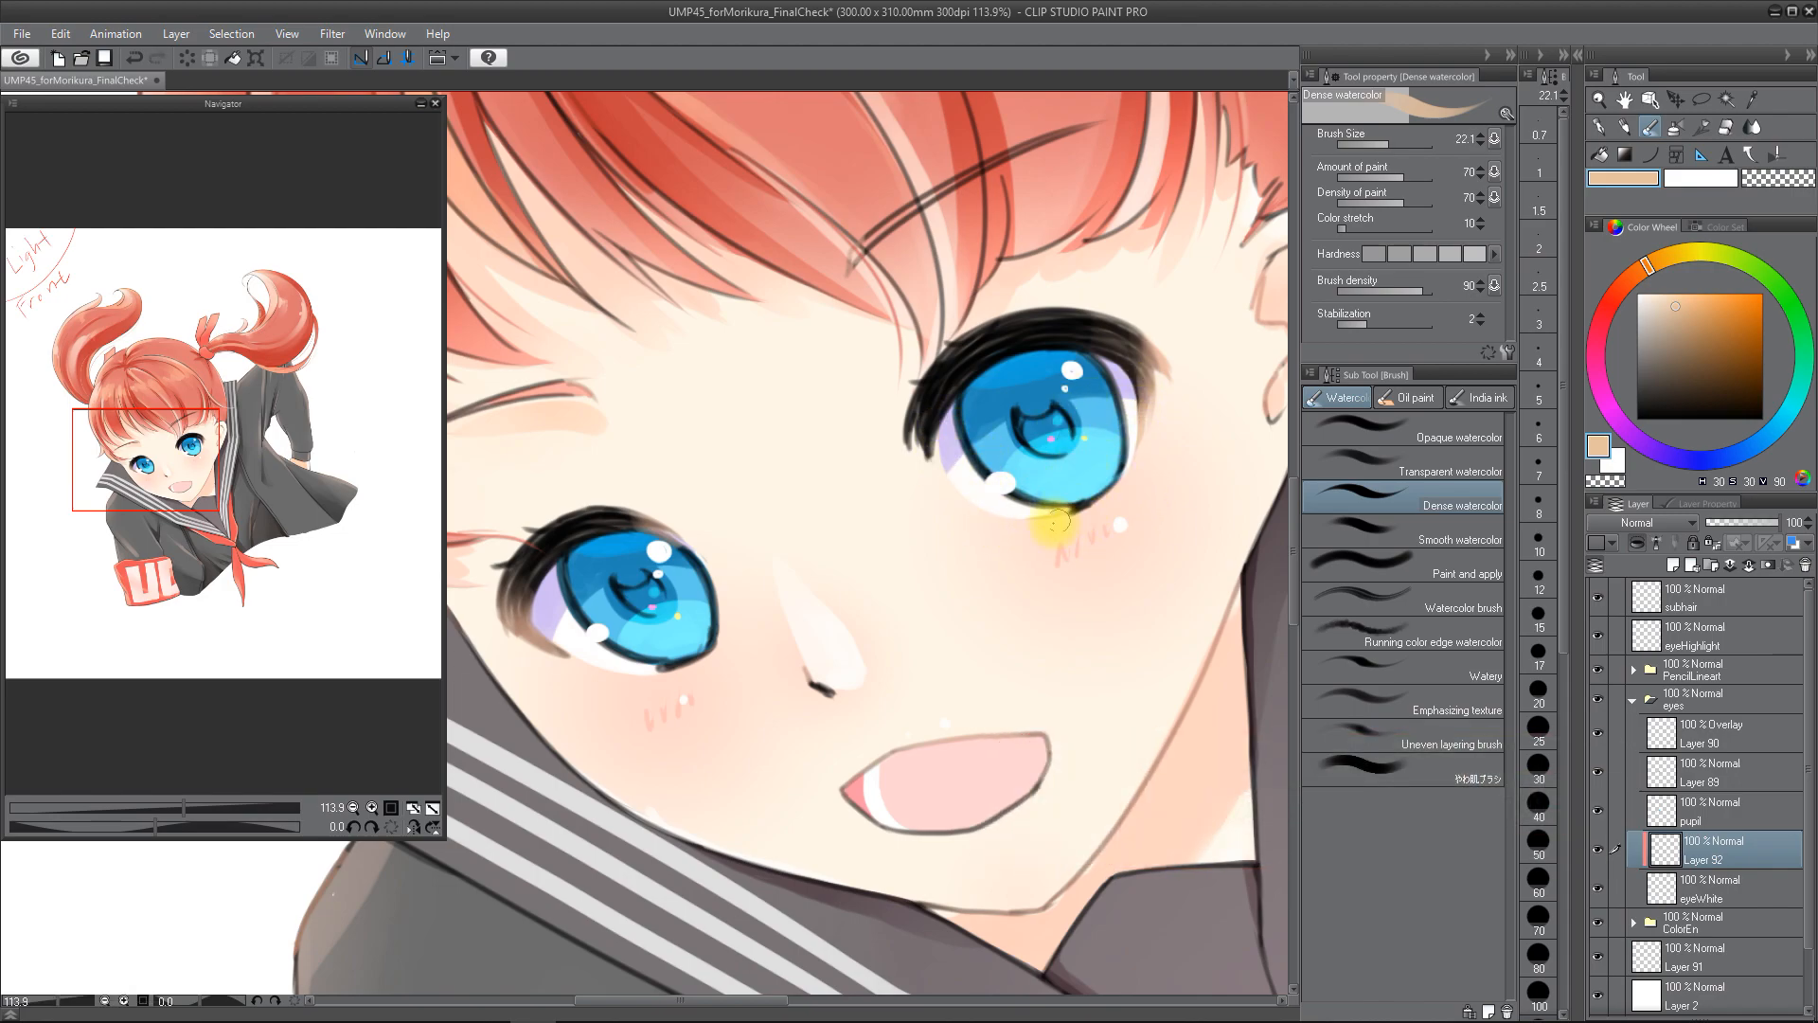
# - Continue the skin-tone shading along the edges of both eye whites
pyautogui.moveTo(984, 412)
pyautogui.mouseDown()
pyautogui.moveTo(900, 770)
pyautogui.moveTo(832, 670)
pyautogui.moveTo(846, 701)
pyautogui.mouseUp()
pyautogui.hotkey('ctrl', 'z')
pyautogui.hotkey('ctrl', 'z')
pyautogui.hotkey('ctrl', 'z')
pyautogui.moveTo(816, 614)
pyautogui.mouseDown()
pyautogui.moveTo(871, 744)
pyautogui.moveTo(813, 617)
pyautogui.moveTo(860, 740)
pyautogui.moveTo(811, 635)
pyautogui.moveTo(848, 711)
pyautogui.mouseUp()
pyautogui.hotkey('ctrl', 'z')
pyautogui.moveTo(813, 613); pyautogui.dragTo(845, 703)
pyautogui.hotkey('ctrl', 'z')
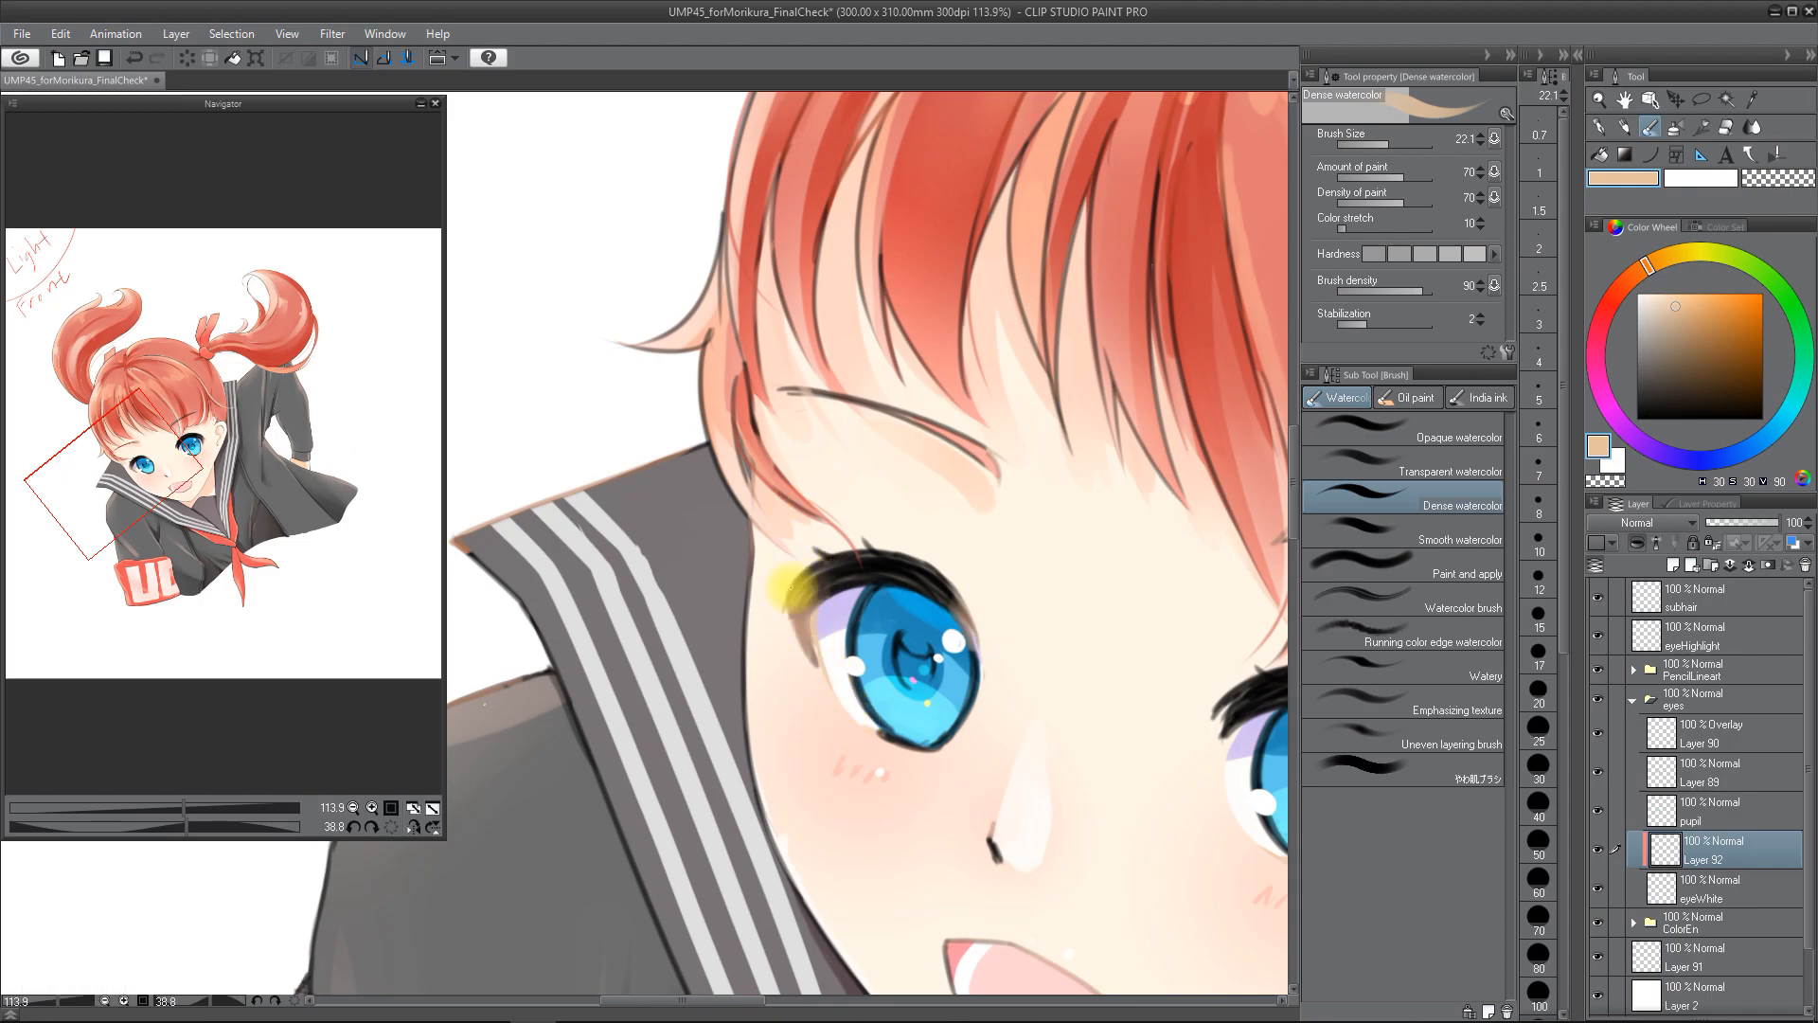
# - Touch up the eye-white shading and adjust its layer's hue, saturation and luminosity
pyautogui.doubleClick(956, 597)
pyautogui.moveTo(1089, 599); pyautogui.dragTo(891, 743)
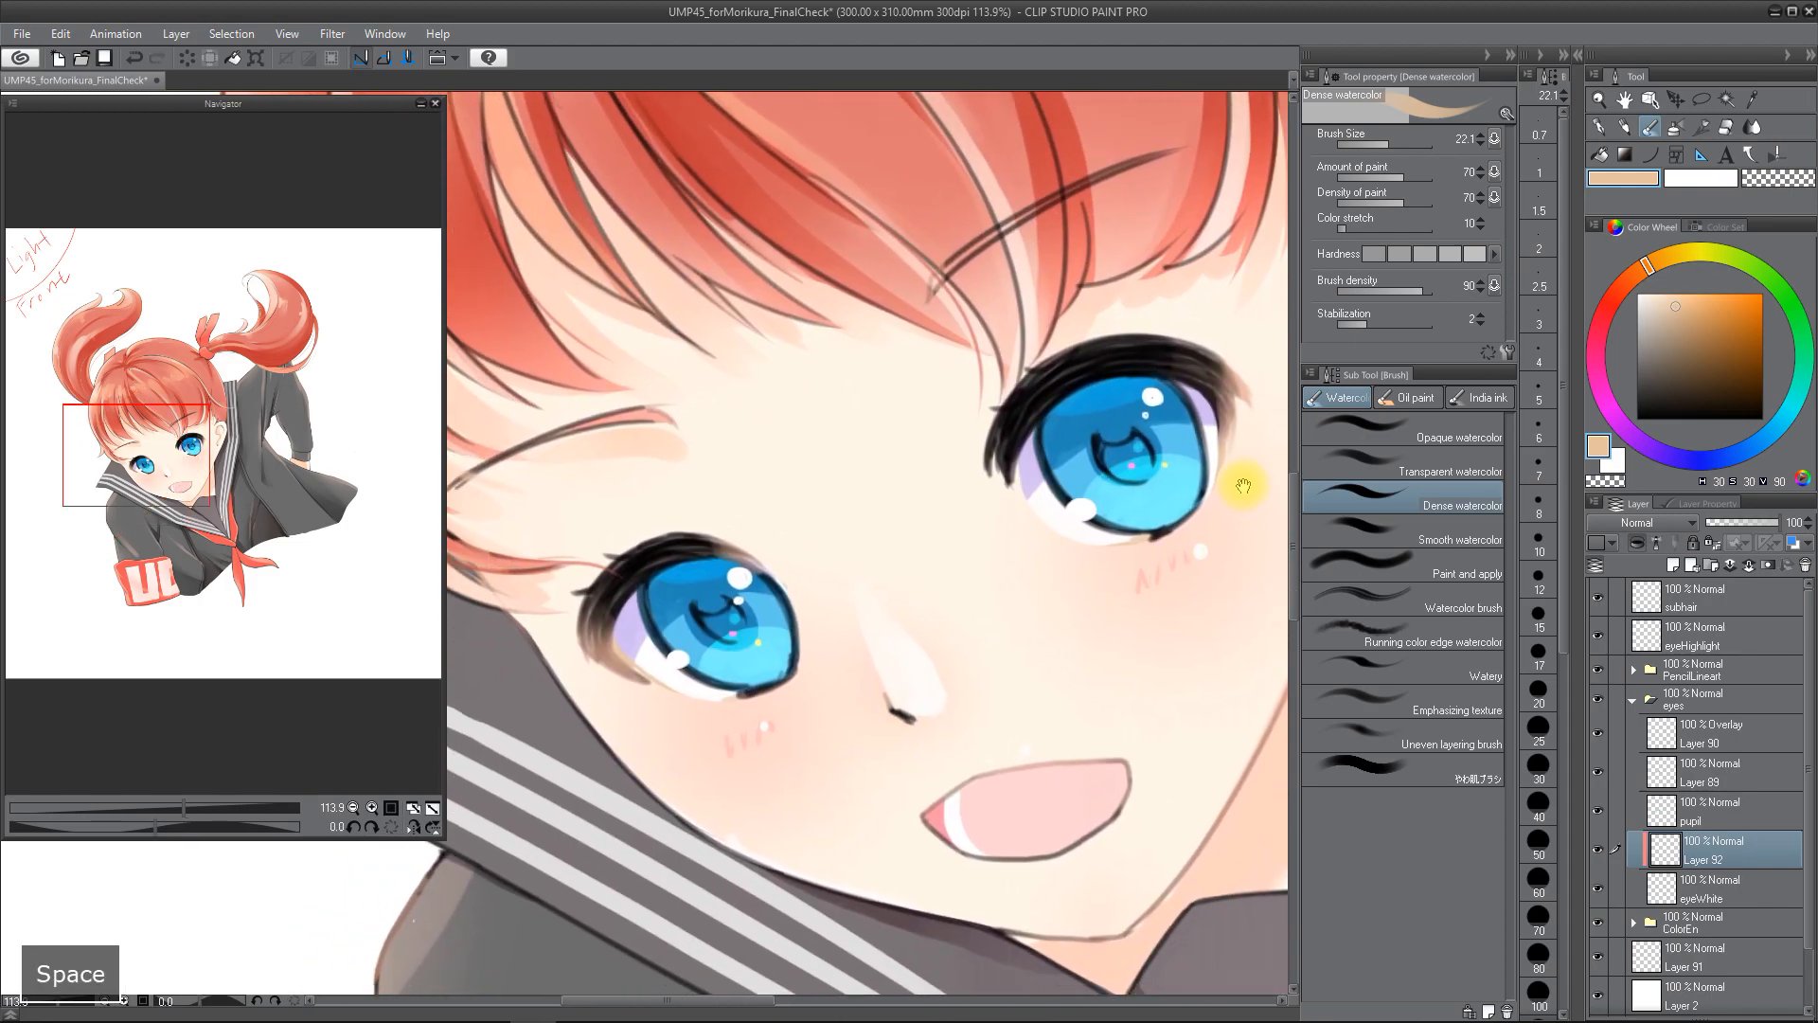
pyautogui.hotkey('ctrl', 'z')
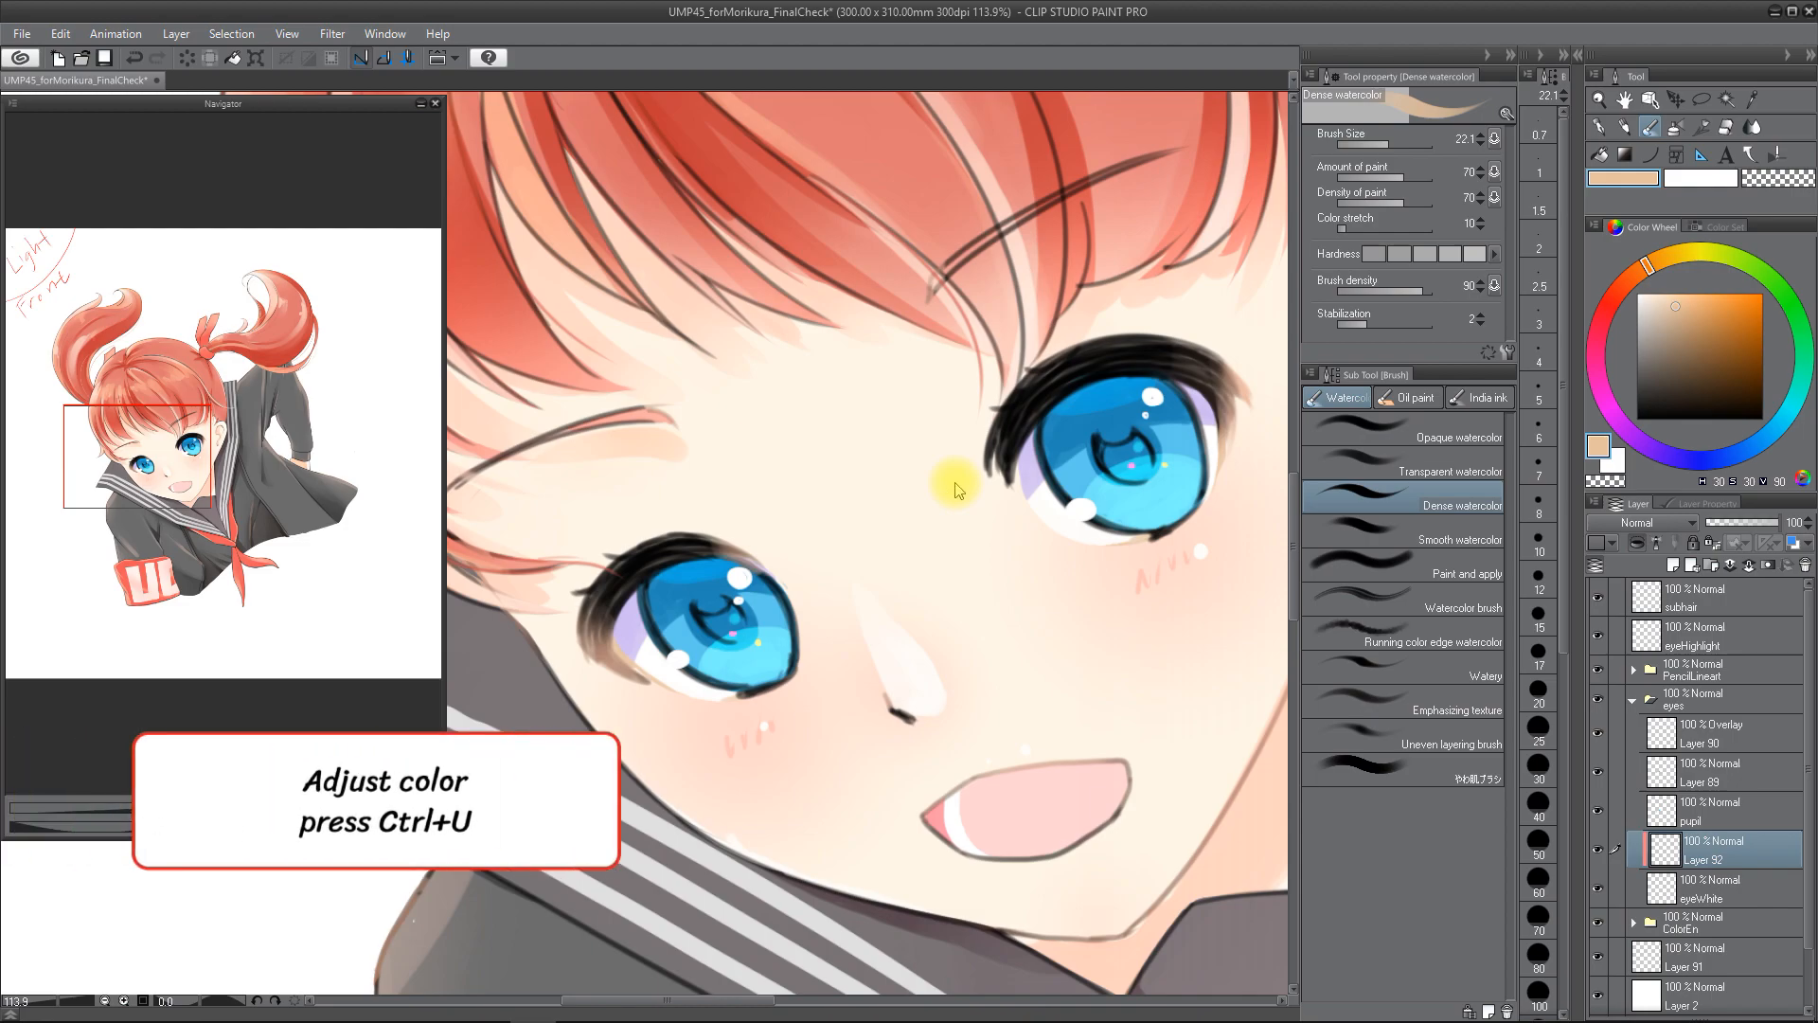
pyautogui.hotkey('ctrl', 'u')
pyautogui.moveTo(1502, 731); pyautogui.dragTo(1495, 783)
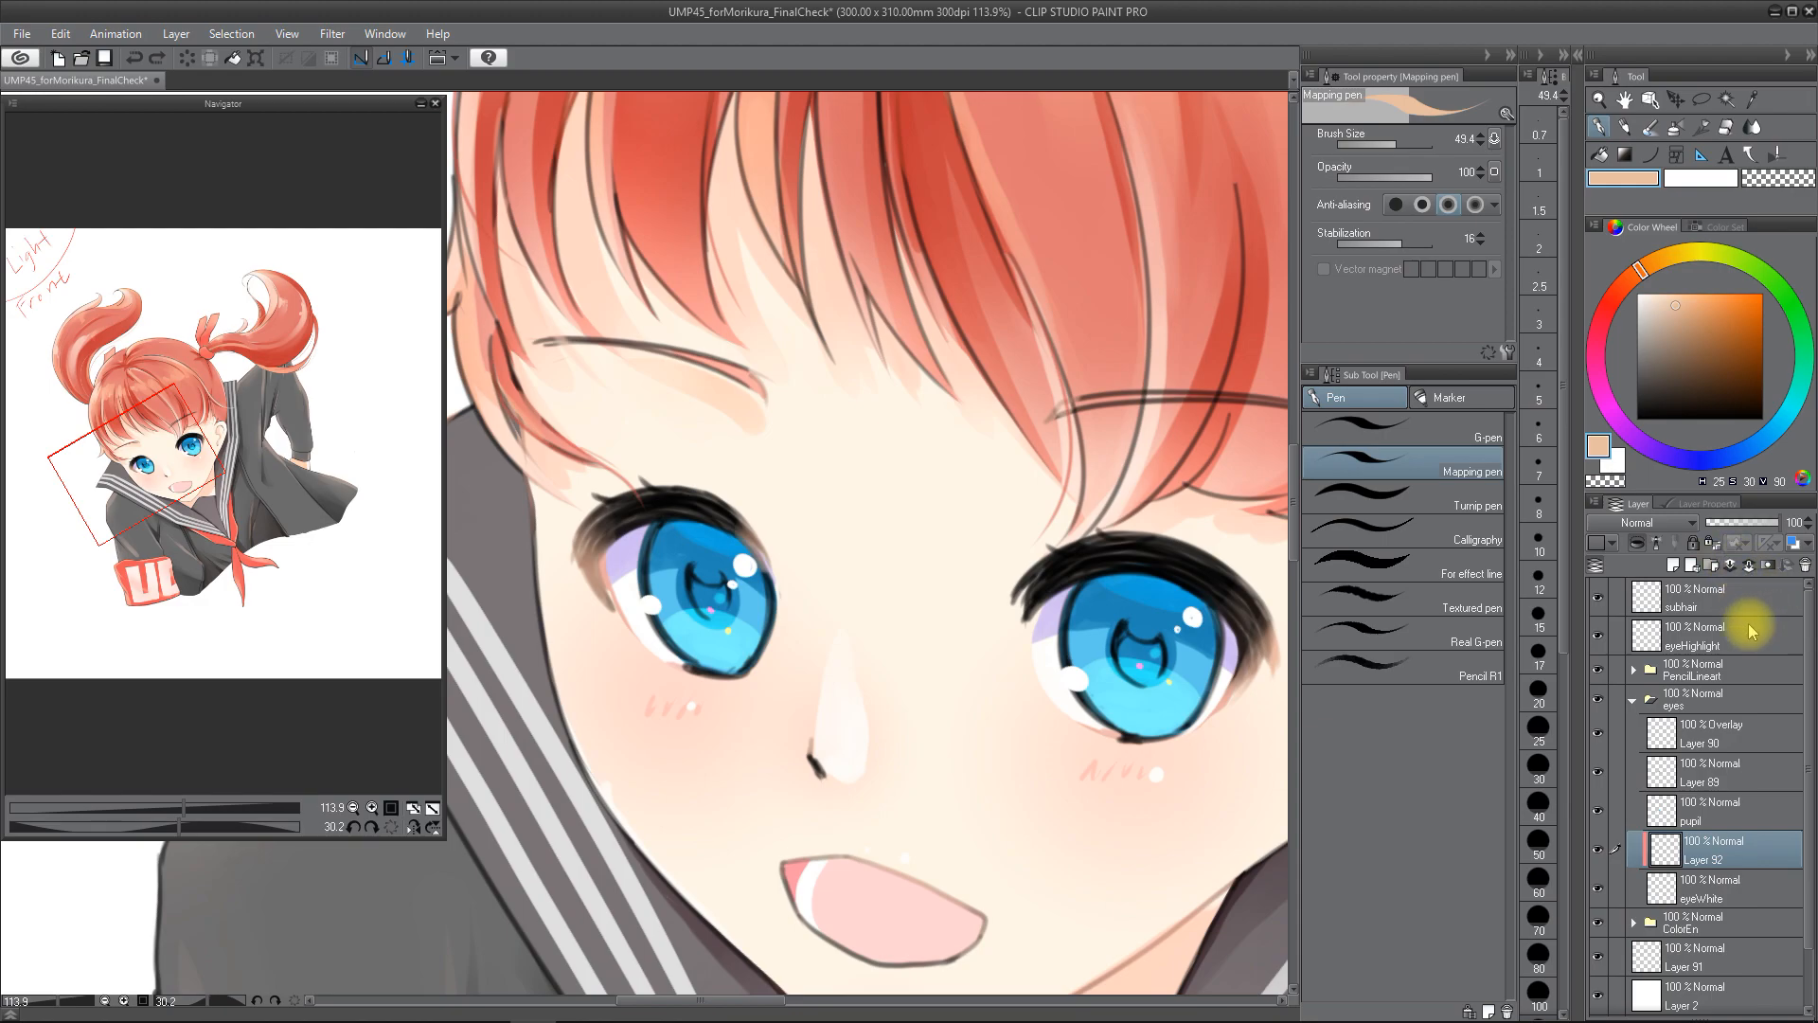
# - Soften the lower eye outlines on Layer 103, clipped to the face line art, with the Soft airbrush in hue 25, saturation 30, value 90
pyautogui.click(1633, 669)
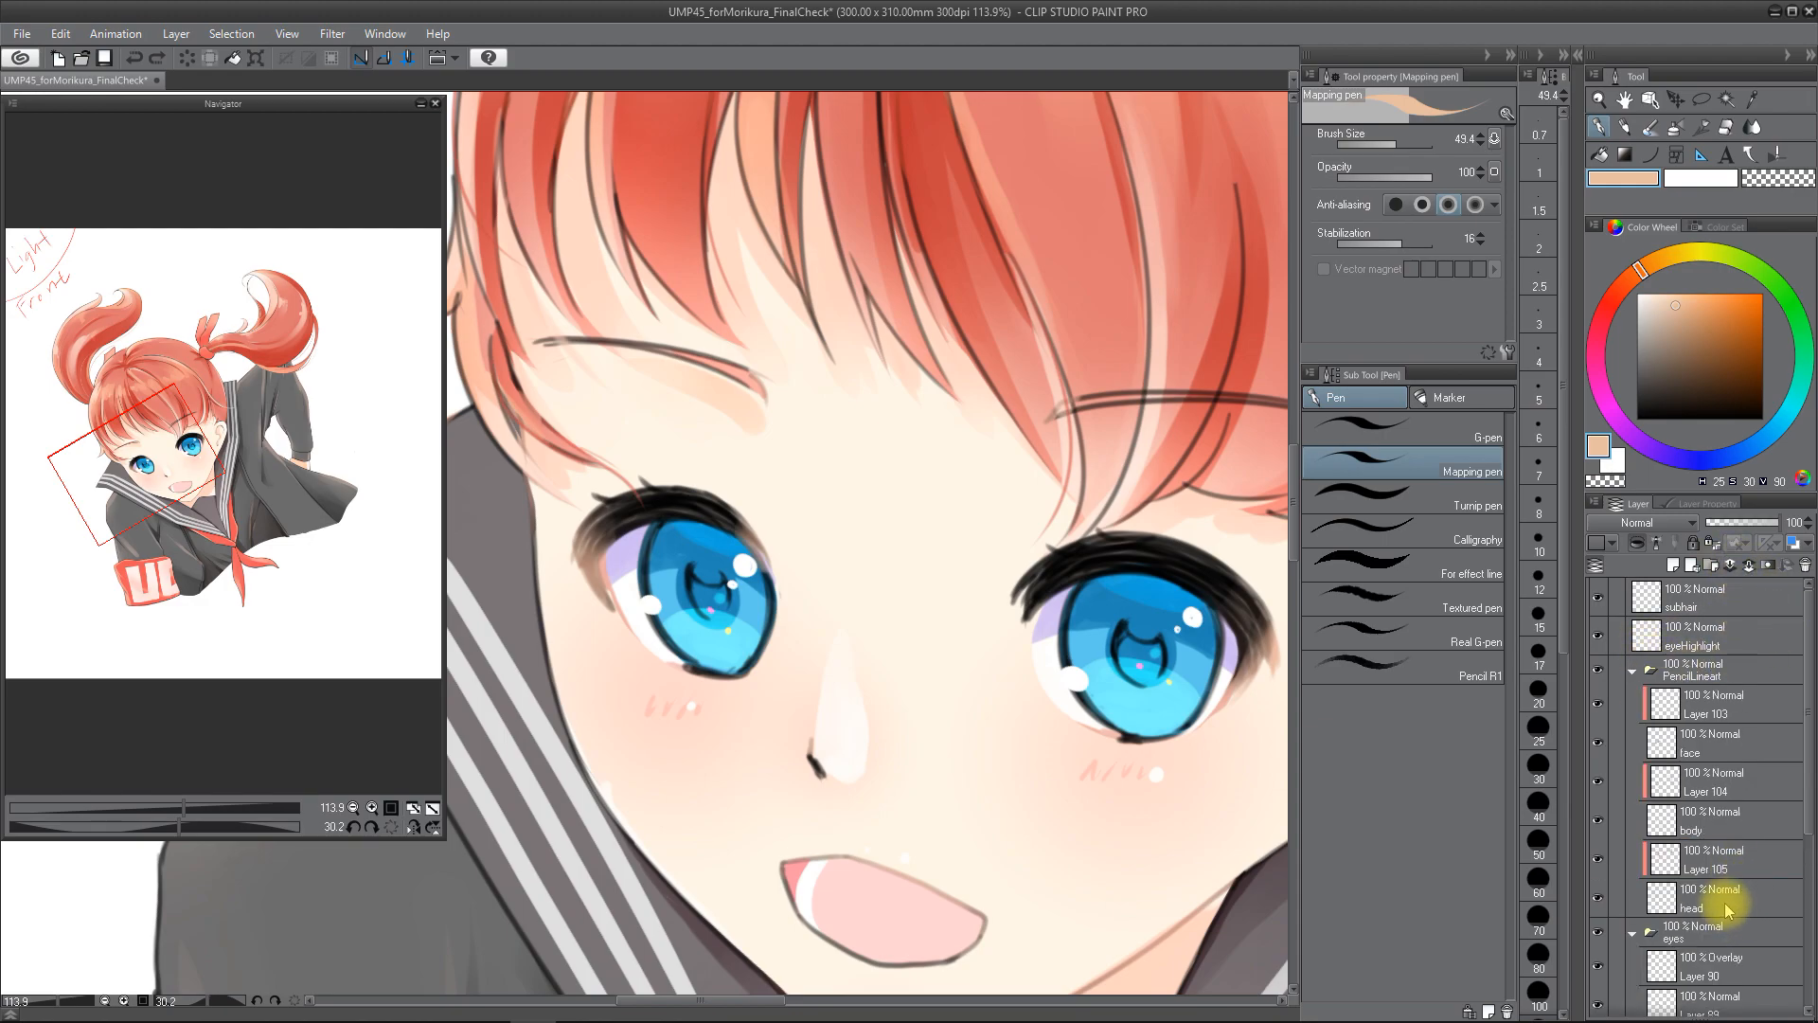
pyautogui.click(1710, 706)
pyautogui.press('b')
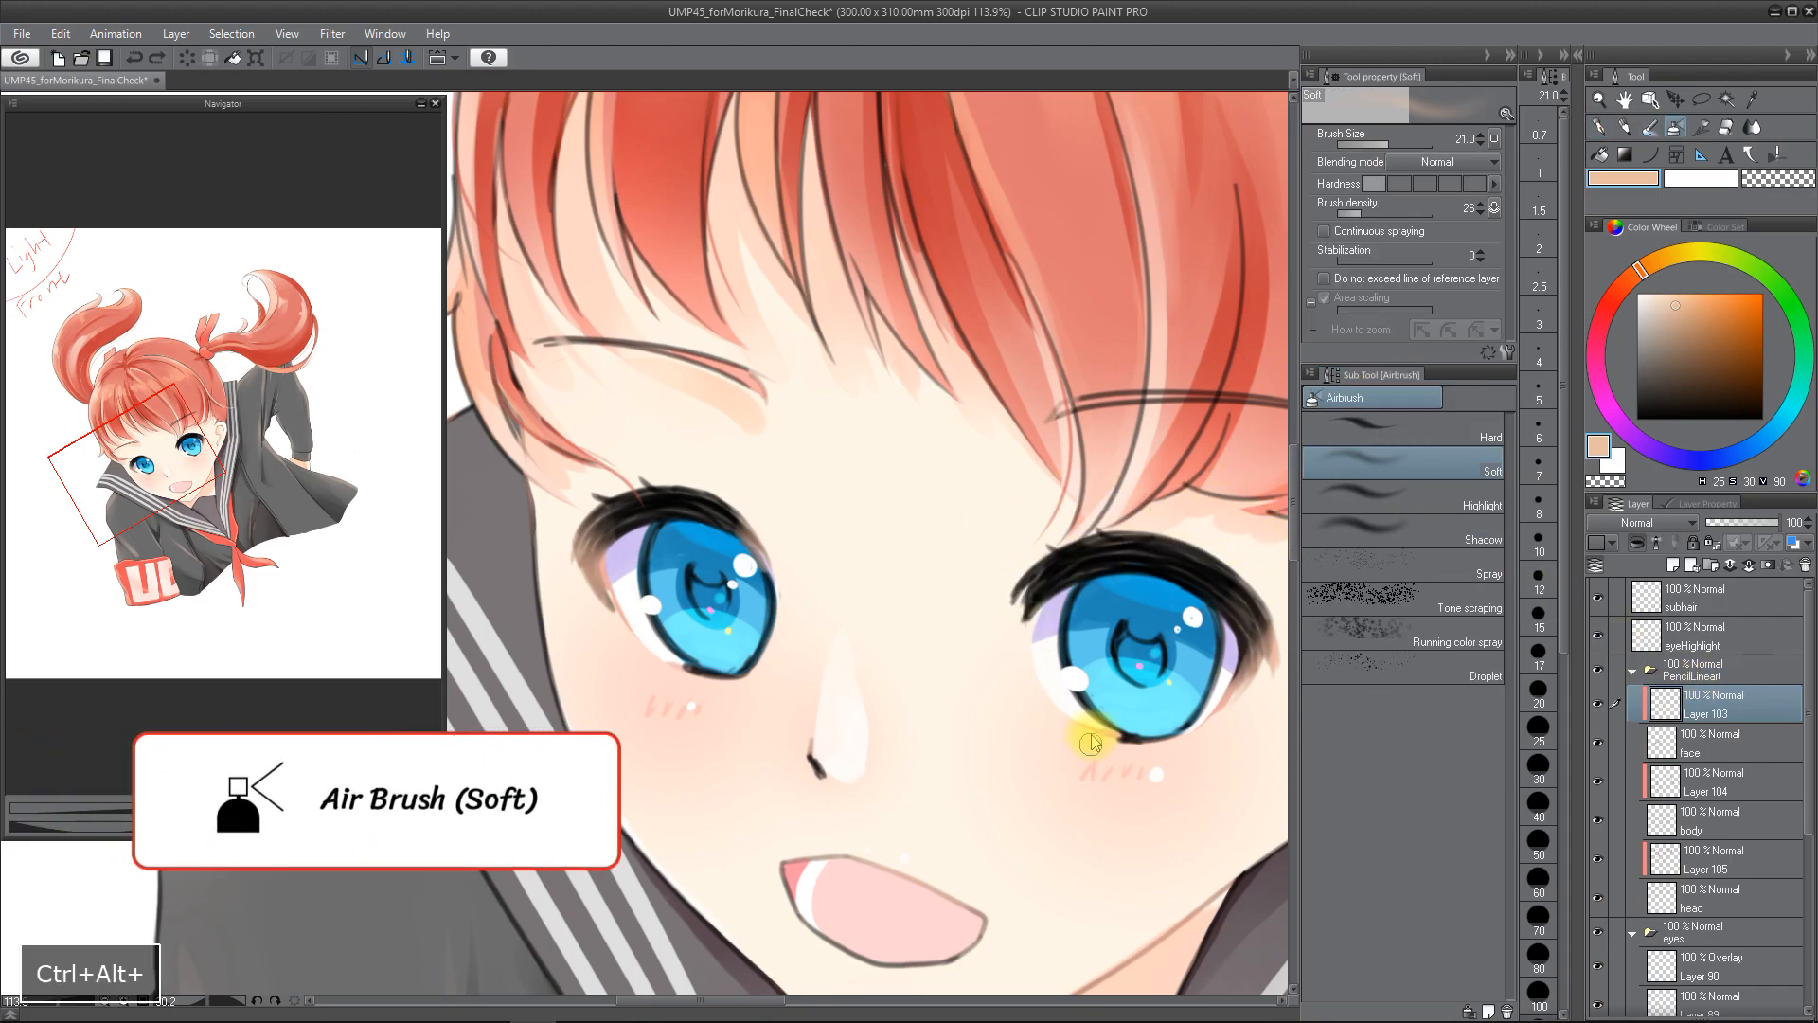
pyautogui.moveTo(1067, 731); pyautogui.dragTo(1125, 732)
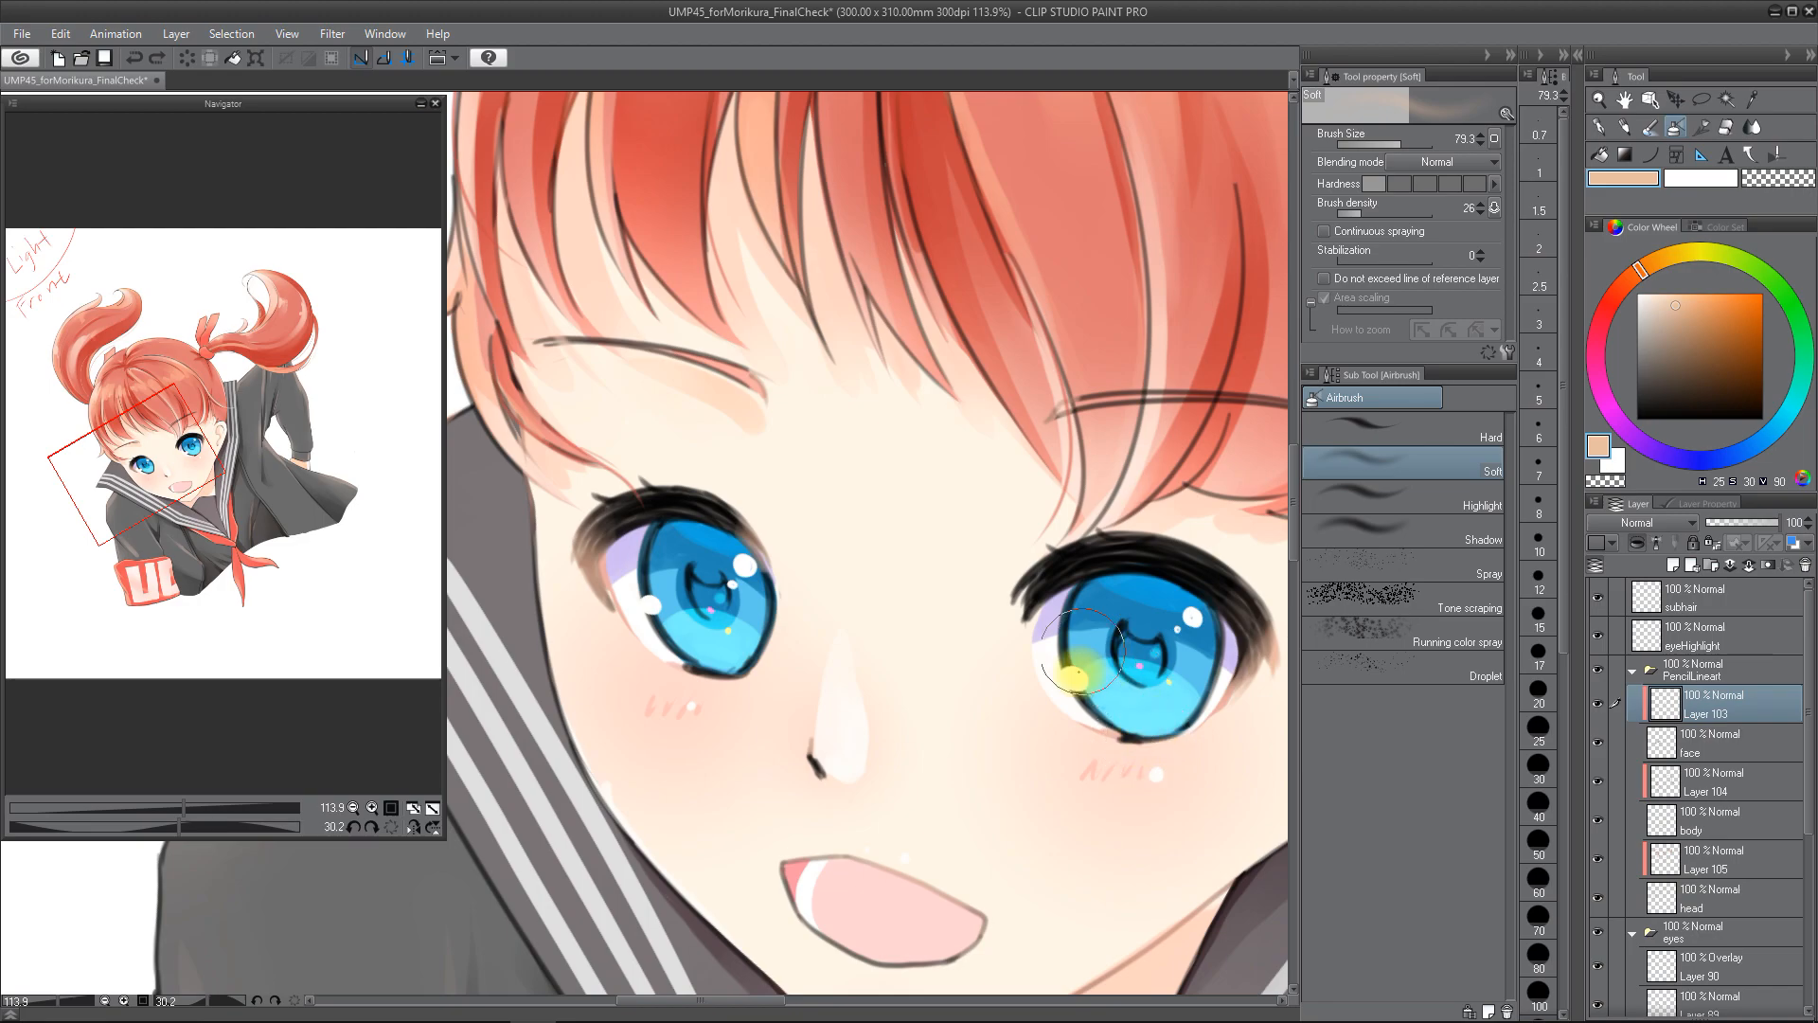
pyautogui.moveTo(1137, 798); pyautogui.dragTo(1117, 771)
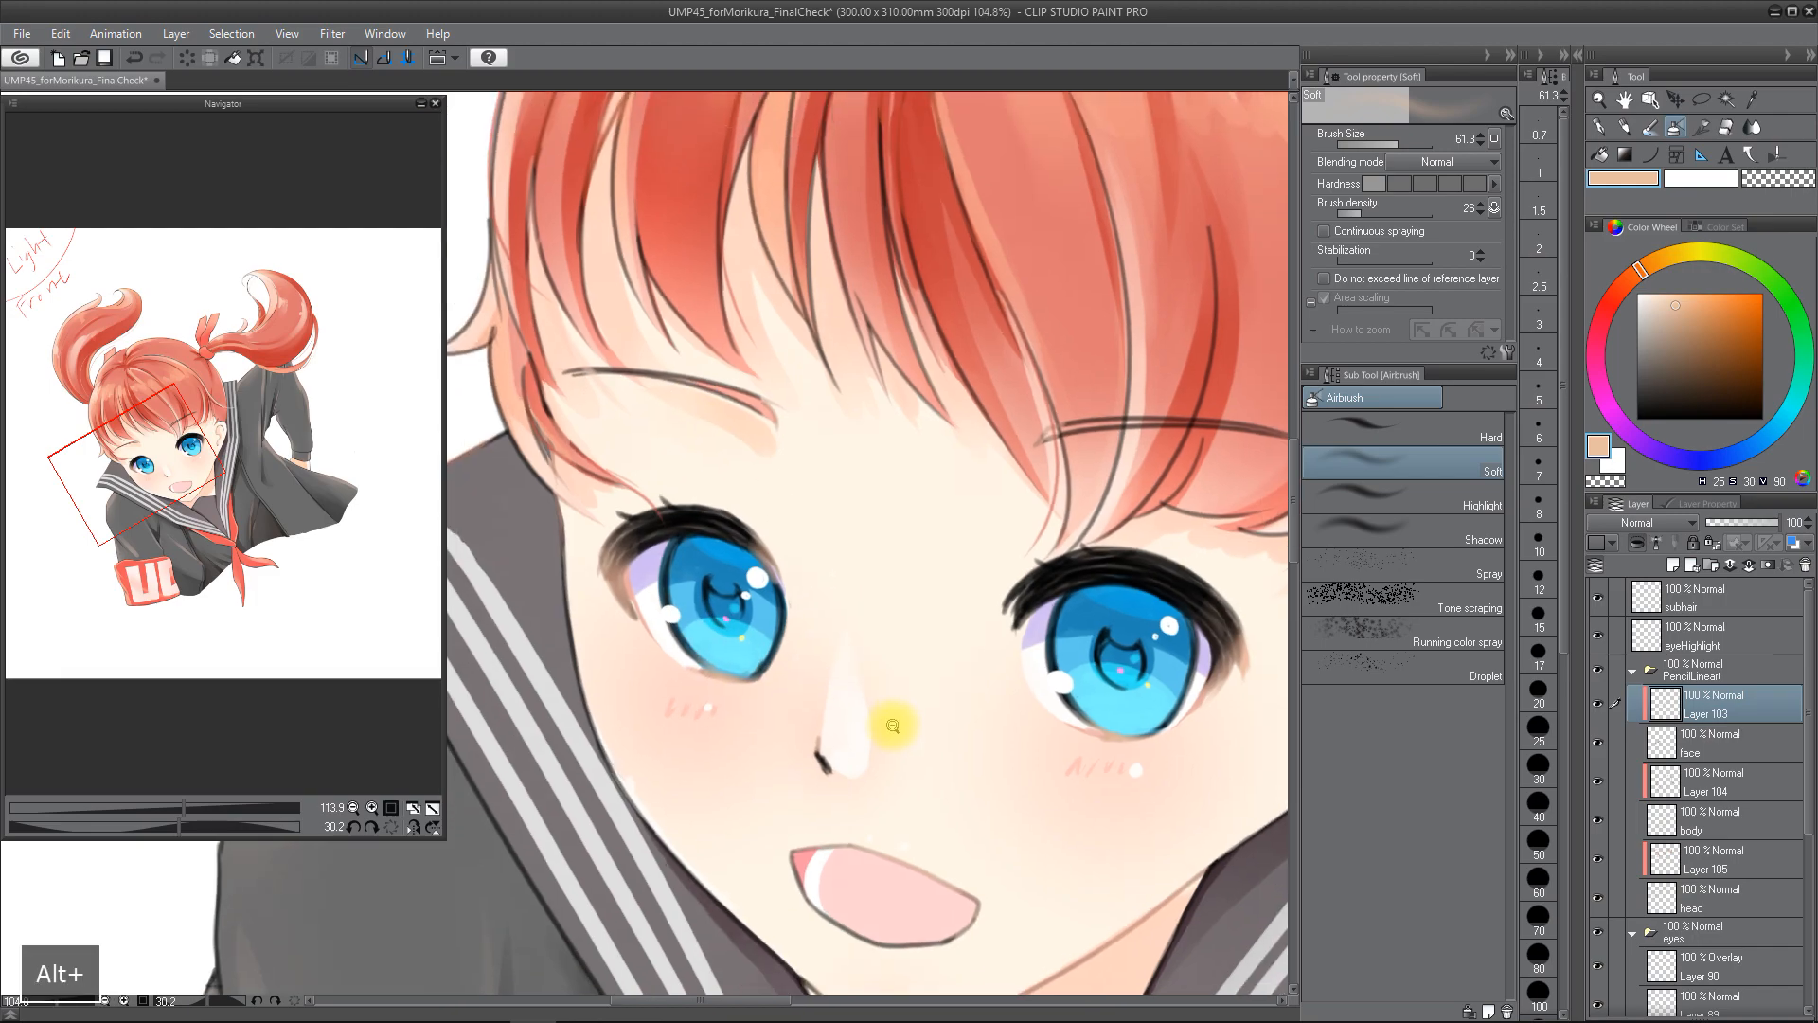
# - Add a new layer named coloradd above the eyes folder and choose a pale orange of hue 31, saturation 26, value 100
pyautogui.scroll(-2, 862, 682)
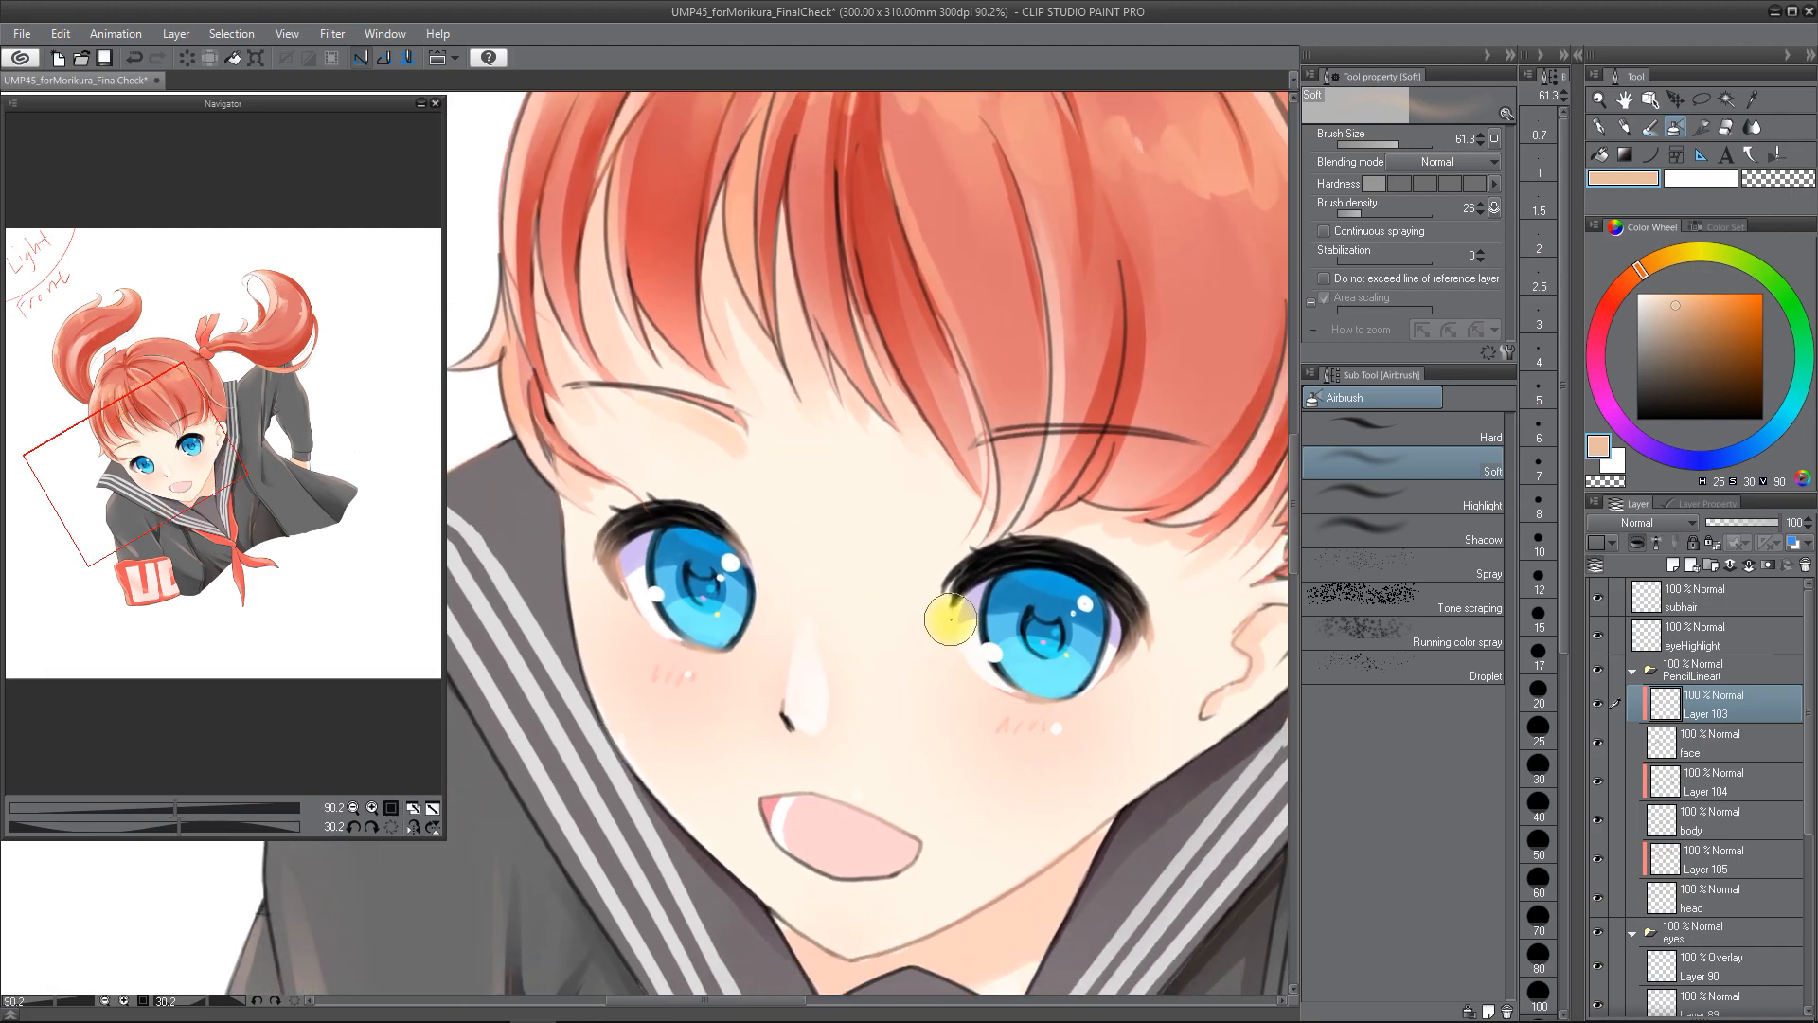
pyautogui.scroll(-1, 861, 407)
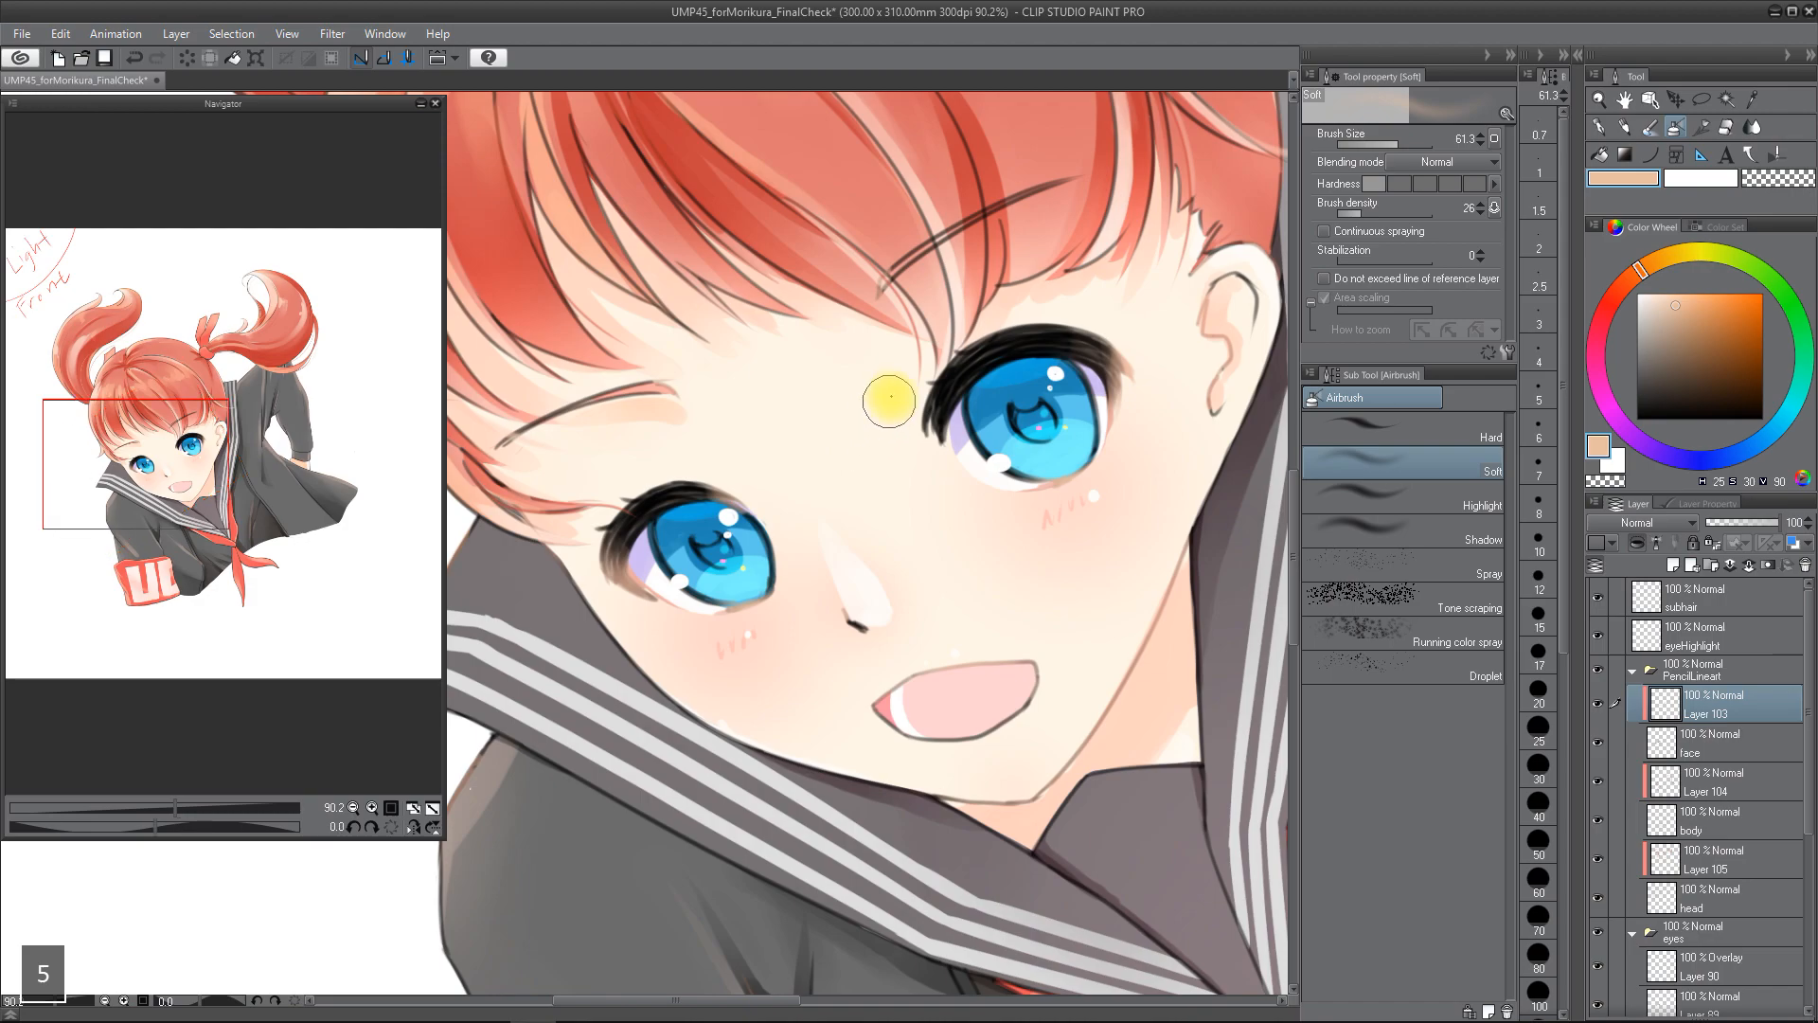
pyautogui.scroll(-7, 934, 783)
pyautogui.keyDown('alt'); pyautogui.moveTo(901, 711); pyautogui.dragTo(867, 710); pyautogui.keyUp('alt')
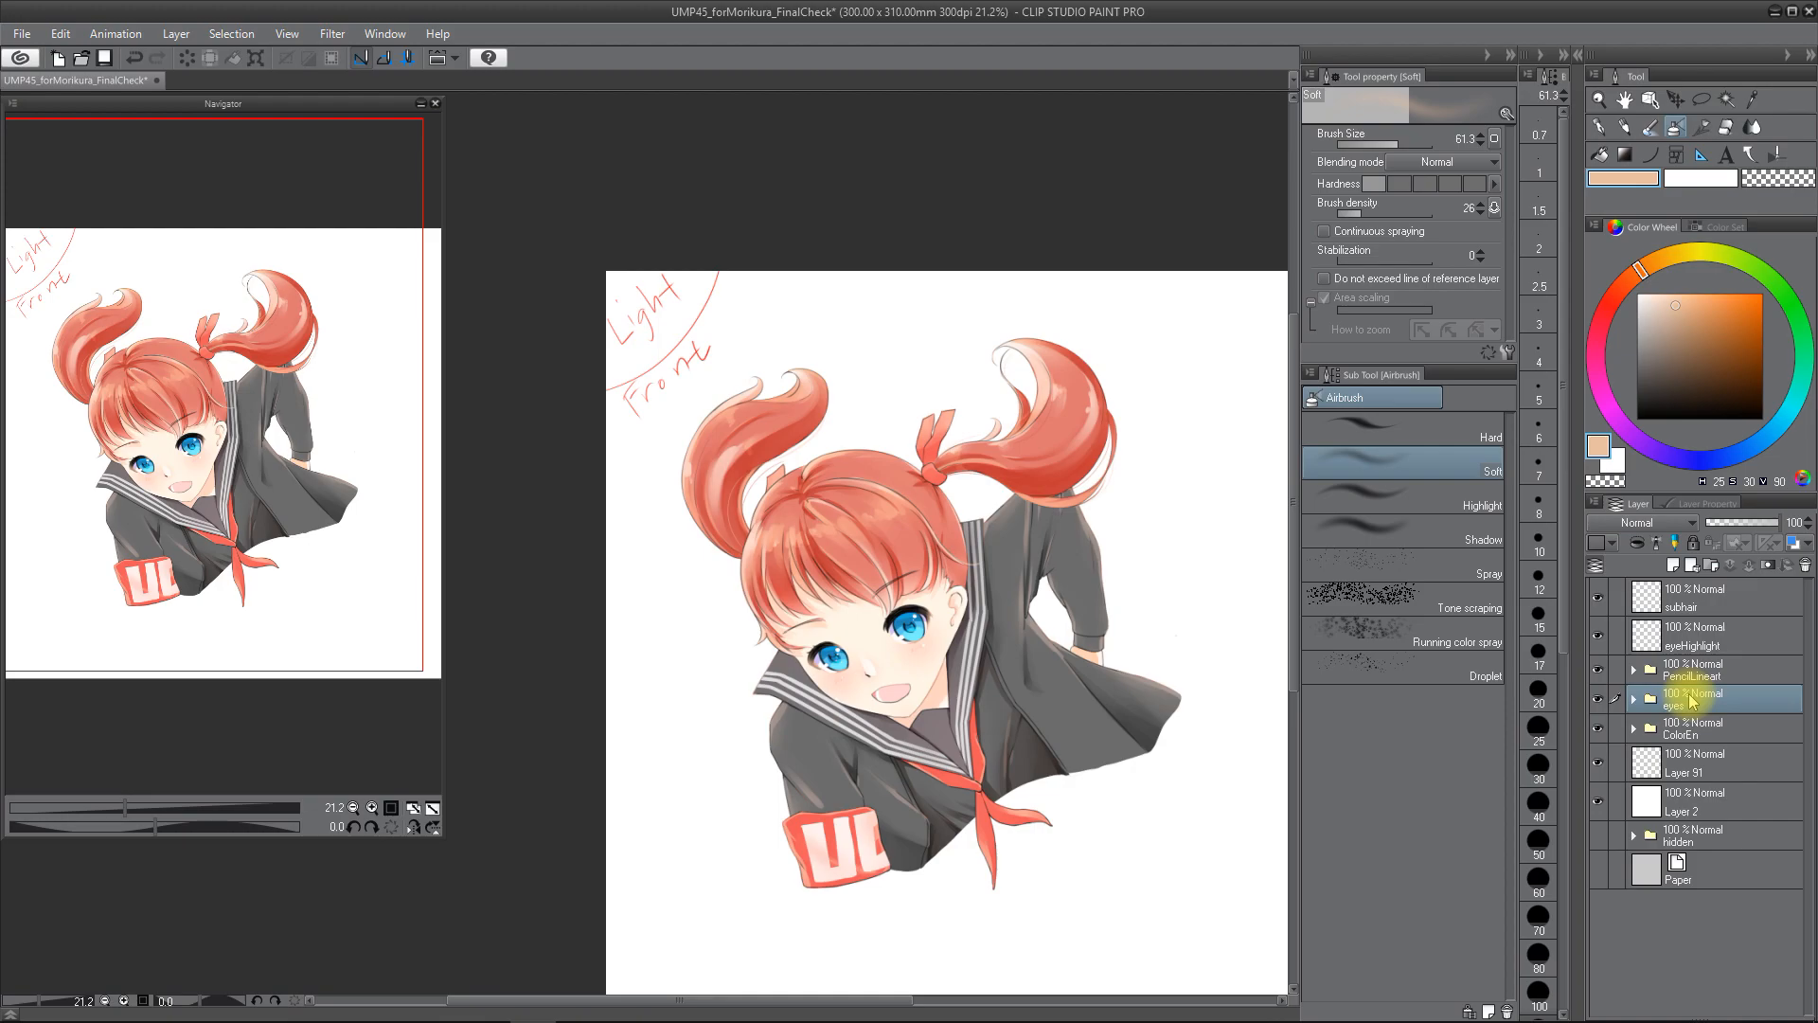
pyautogui.hotkey('shift', 'n')
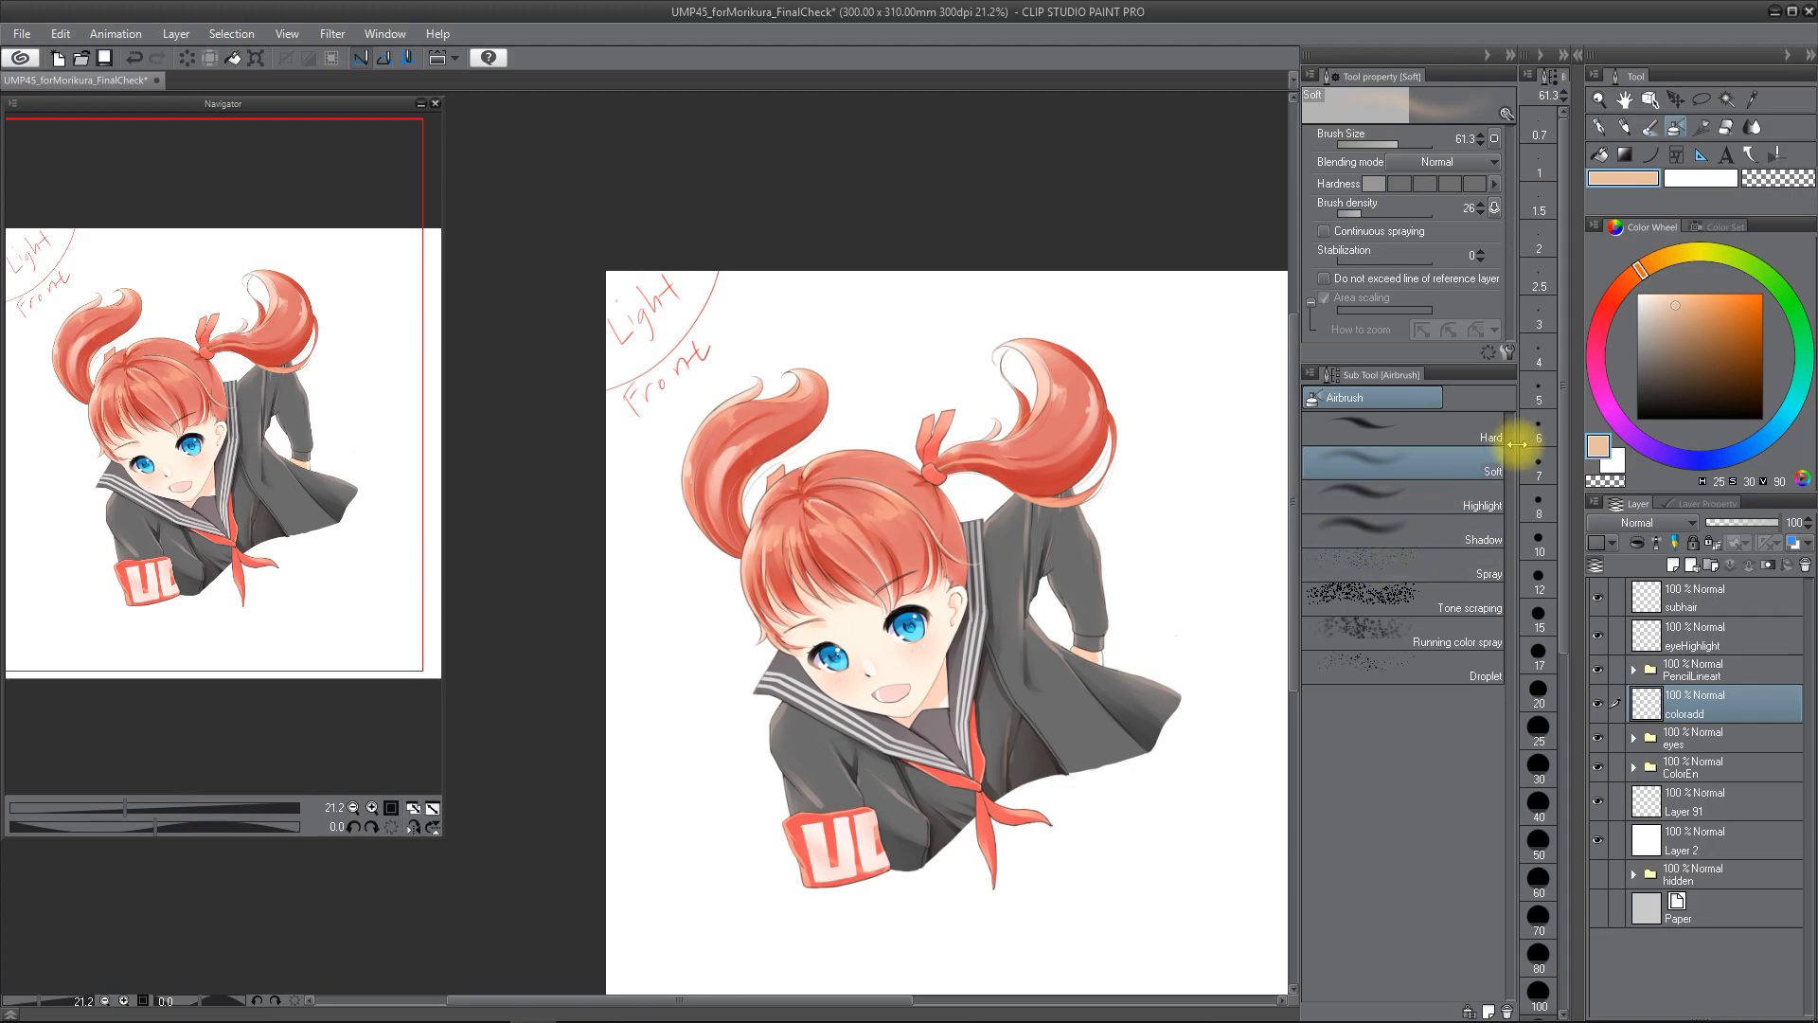
pyautogui.click(1649, 264)
pyautogui.click(1669, 294)
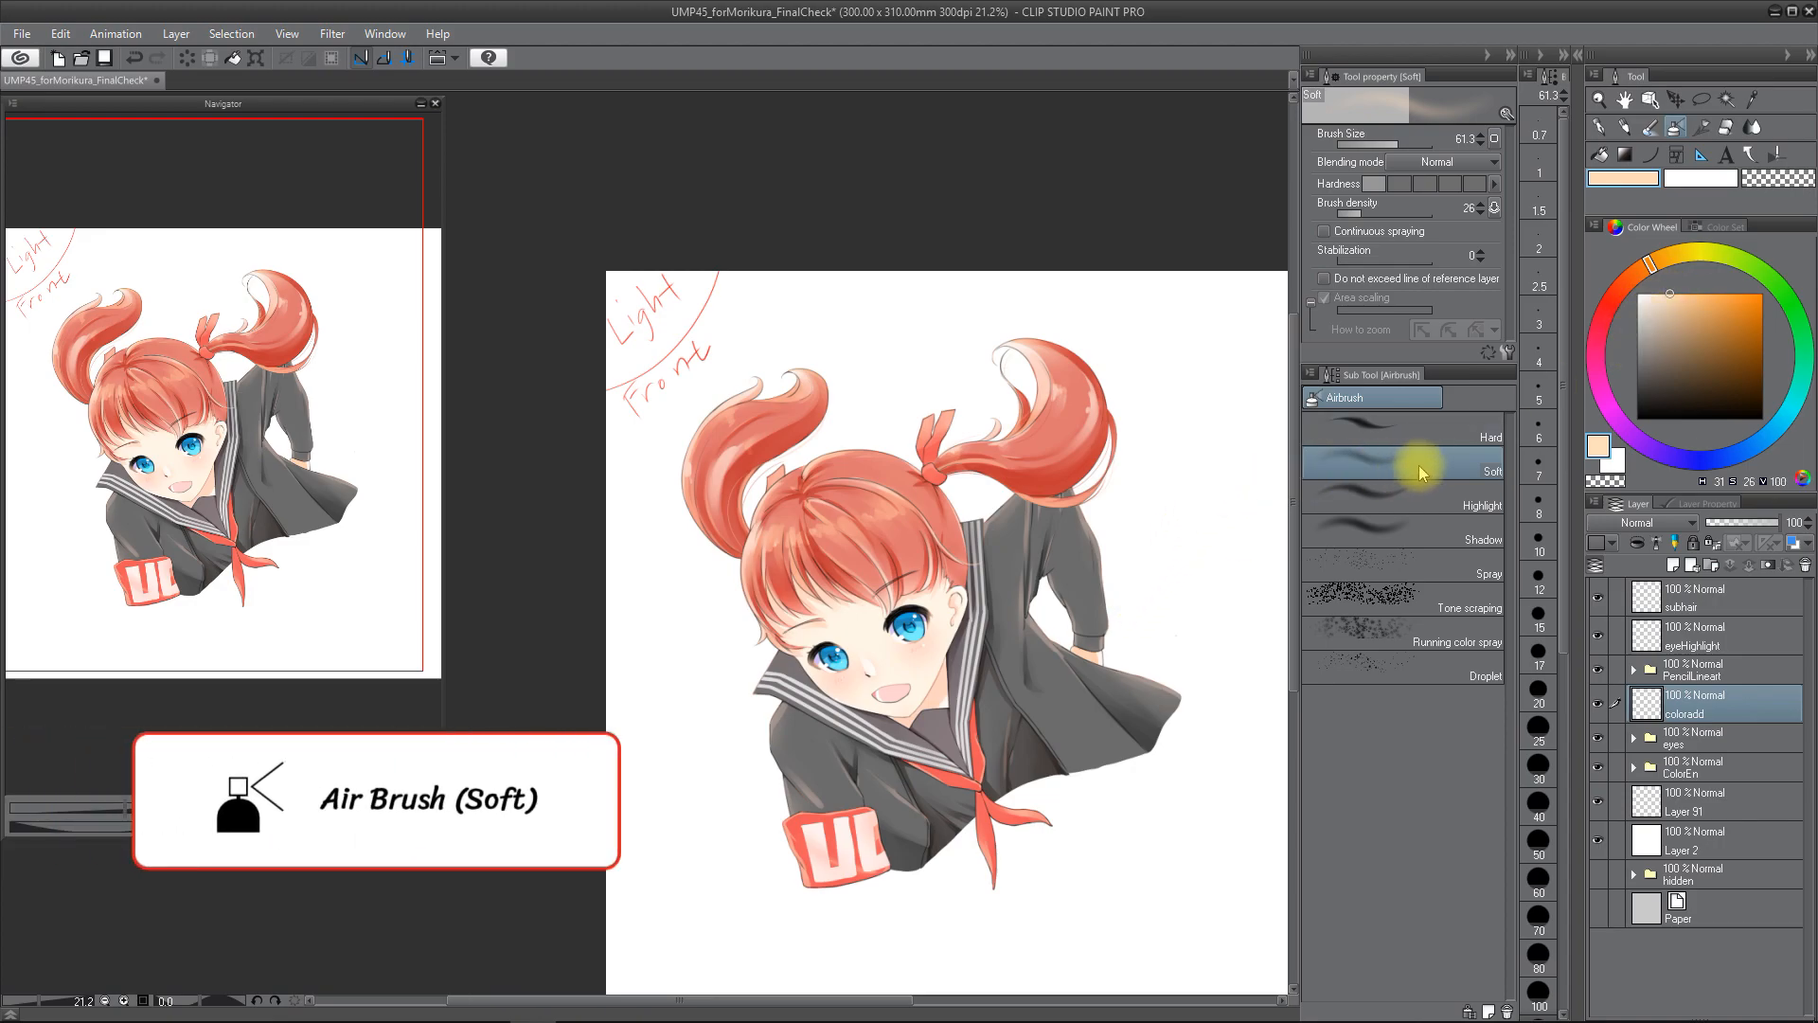
# - Airbrush pale orange softly around the outer edges of the hair, coat and sleeves at a brush size of about 310, and set coloradd to Overlay
pyautogui.moveTo(991, 846); pyautogui.dragTo(1032, 870)
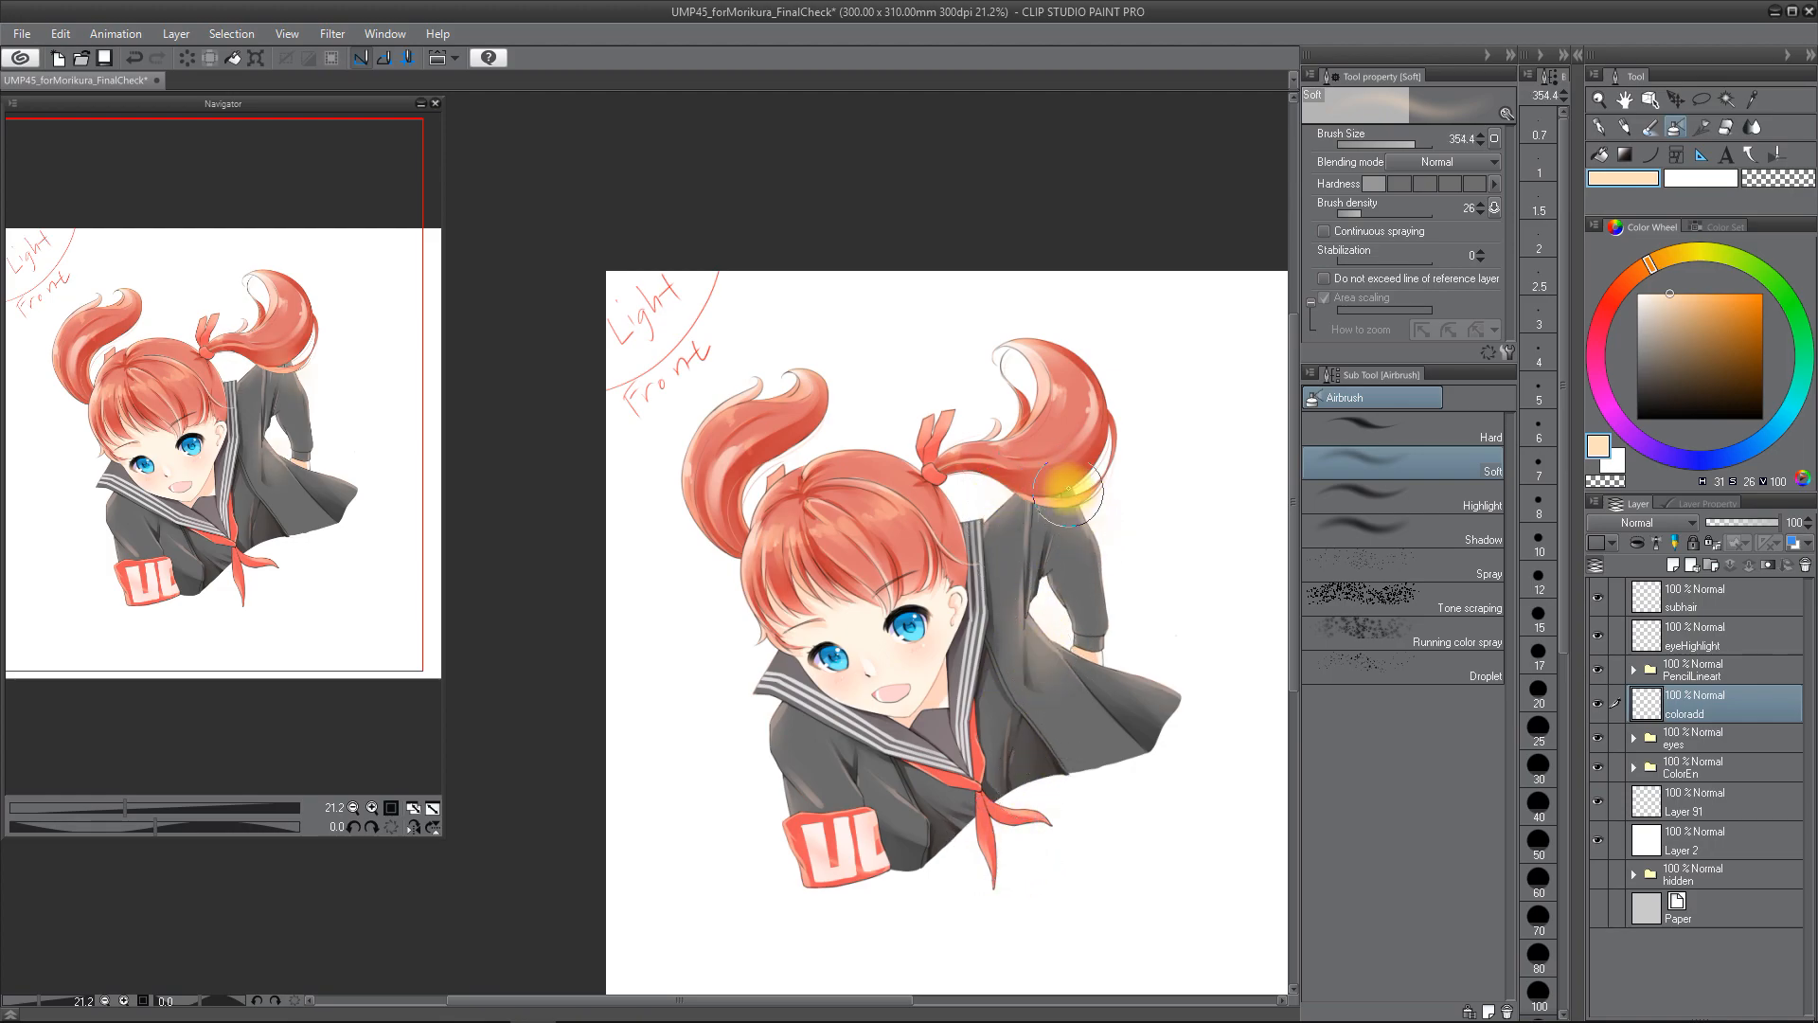
pyautogui.moveTo(905, 809)
pyautogui.keyDown('ctrl'); pyautogui.keyDown('alt'); pyautogui.mouseDown()
pyautogui.moveTo(925, 827)
pyautogui.moveTo(787, 795)
pyautogui.mouseUp(); pyautogui.keyUp('alt'); pyautogui.keyUp('ctrl')
pyautogui.moveTo(779, 784)
pyautogui.mouseDown()
pyautogui.moveTo(770, 709)
pyautogui.moveTo(787, 802)
pyautogui.moveTo(739, 811)
pyautogui.moveTo(804, 883)
pyautogui.moveTo(767, 829)
pyautogui.mouseUp()
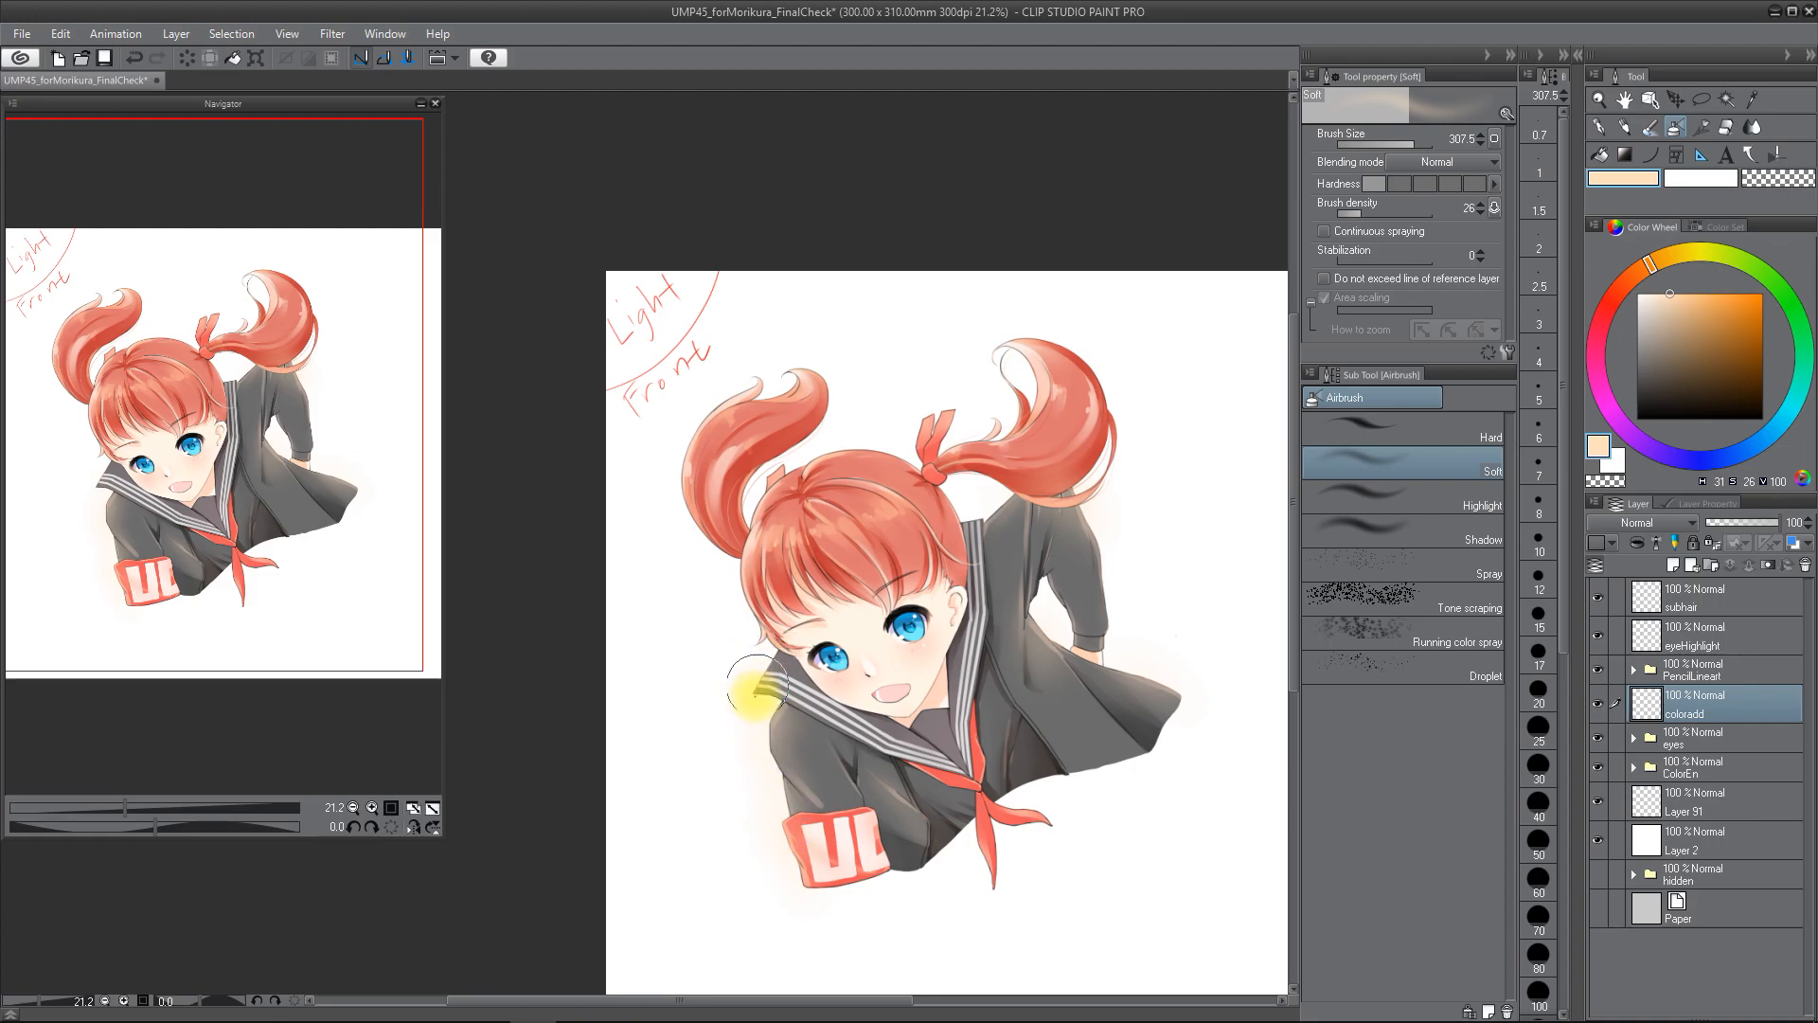
pyautogui.keyDown('ctrl'); pyautogui.keyDown('alt'); pyautogui.moveTo(803, 460); pyautogui.dragTo(804, 375); pyautogui.keyUp('alt'); pyautogui.keyUp('ctrl')
pyautogui.moveTo(1003, 381)
pyautogui.mouseDown()
pyautogui.moveTo(1026, 352)
pyautogui.moveTo(1059, 384)
pyautogui.mouseUp()
pyautogui.moveTo(971, 540)
pyautogui.mouseDown()
pyautogui.moveTo(925, 412)
pyautogui.moveTo(989, 393)
pyautogui.moveTo(1060, 504)
pyautogui.moveTo(1099, 530)
pyautogui.moveTo(951, 573)
pyautogui.moveTo(873, 668)
pyautogui.moveTo(918, 512)
pyautogui.moveTo(894, 601)
pyautogui.moveTo(798, 592)
pyautogui.moveTo(745, 626)
pyautogui.moveTo(1078, 393)
pyautogui.moveTo(833, 455)
pyautogui.moveTo(756, 571)
pyautogui.moveTo(762, 713)
pyautogui.moveTo(1175, 738)
pyautogui.moveTo(930, 870)
pyautogui.moveTo(949, 599)
pyautogui.moveTo(987, 556)
pyautogui.moveTo(1079, 336)
pyautogui.mouseUp()
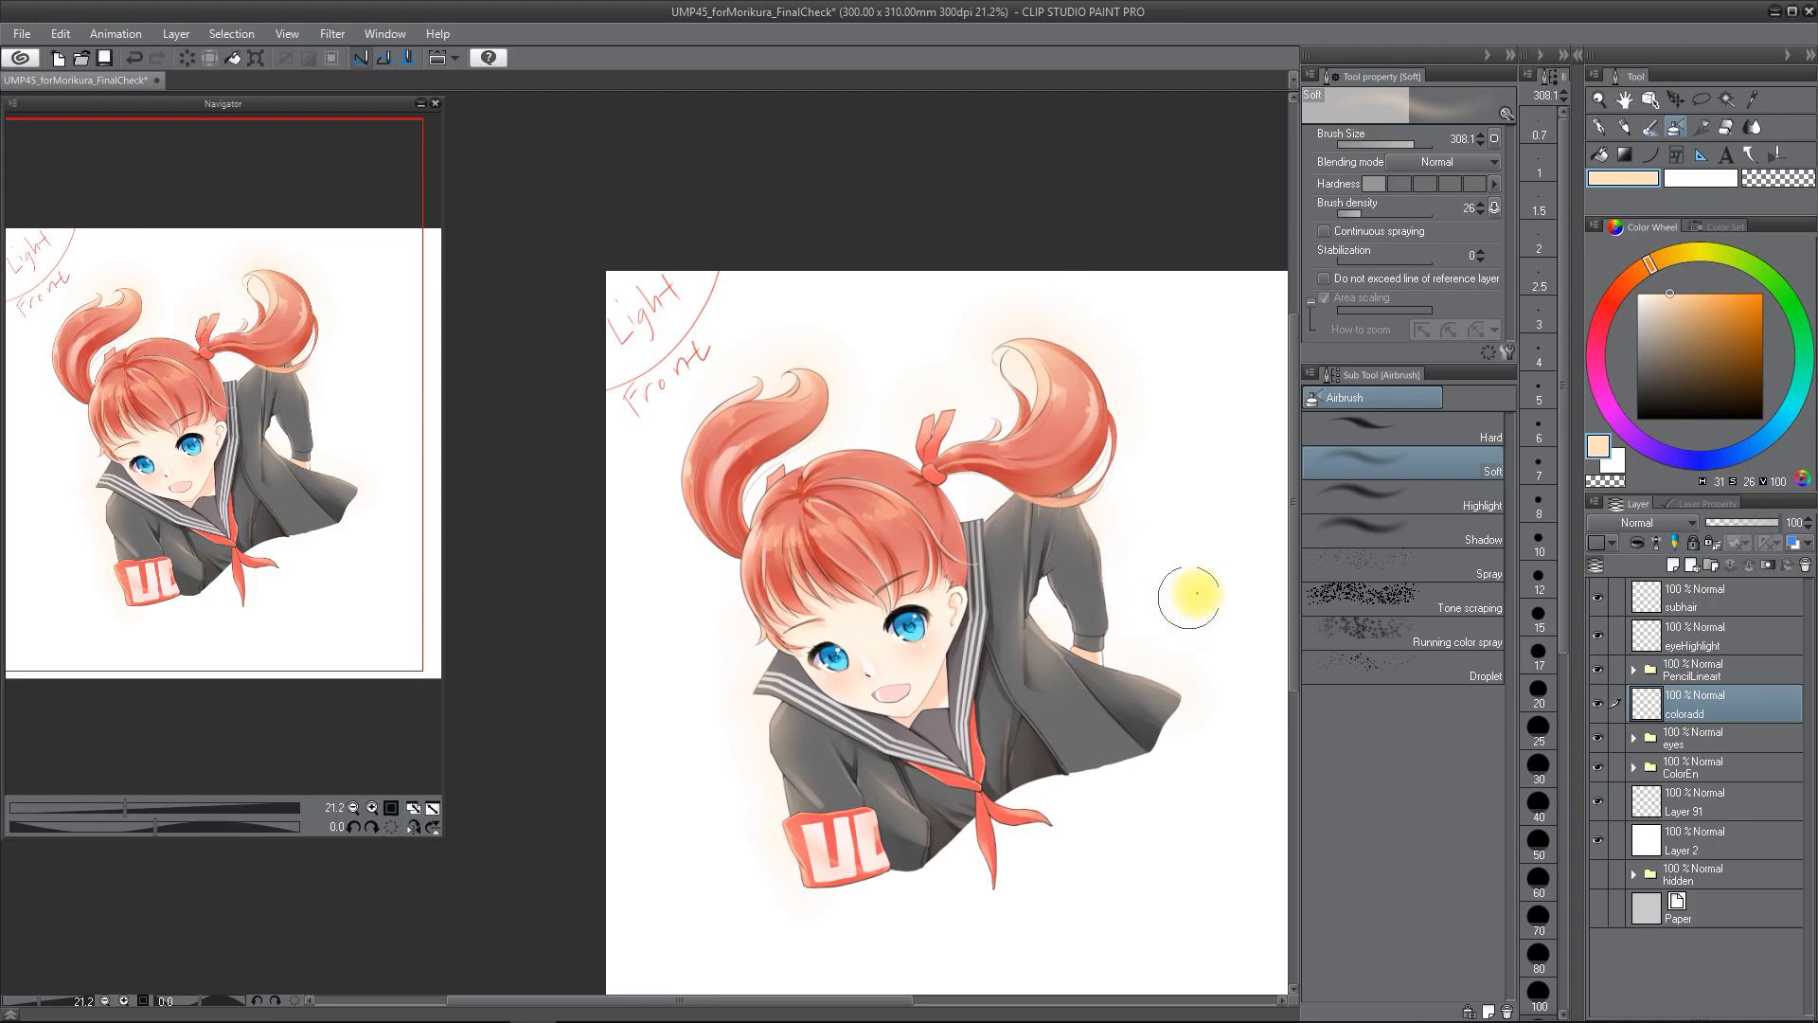
pyautogui.click(1646, 523)
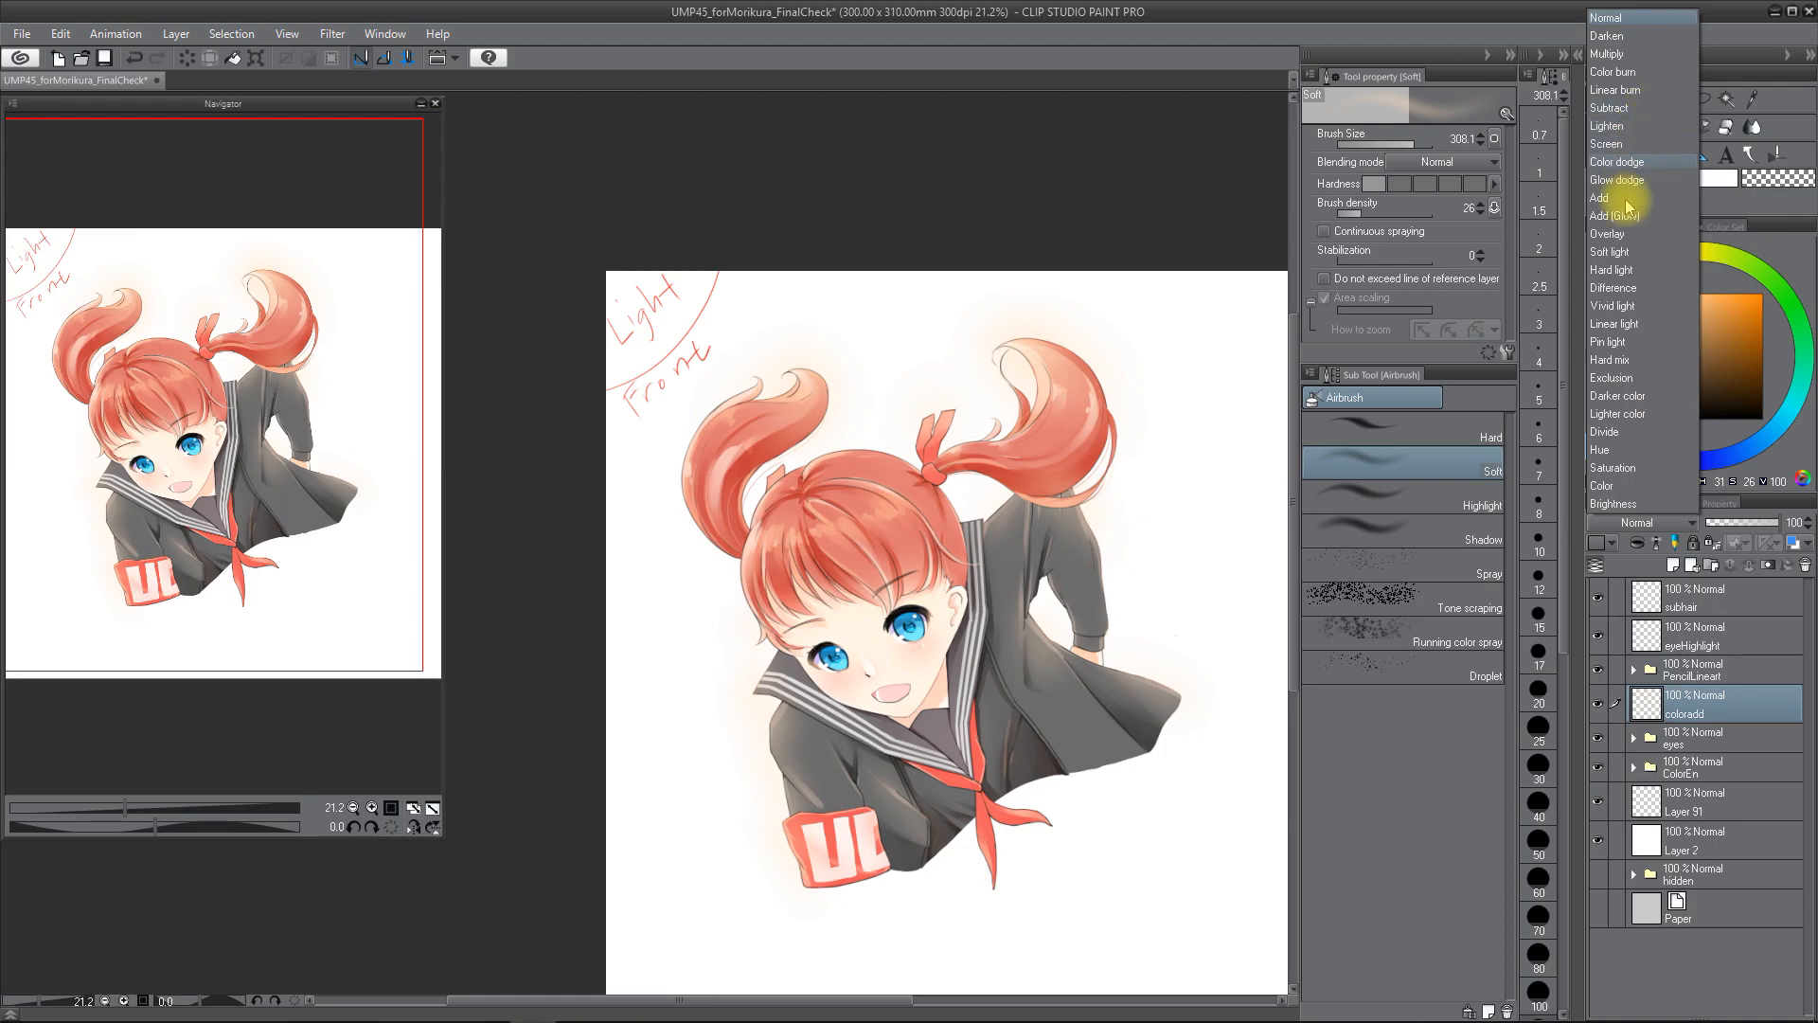
pyautogui.click(1612, 234)
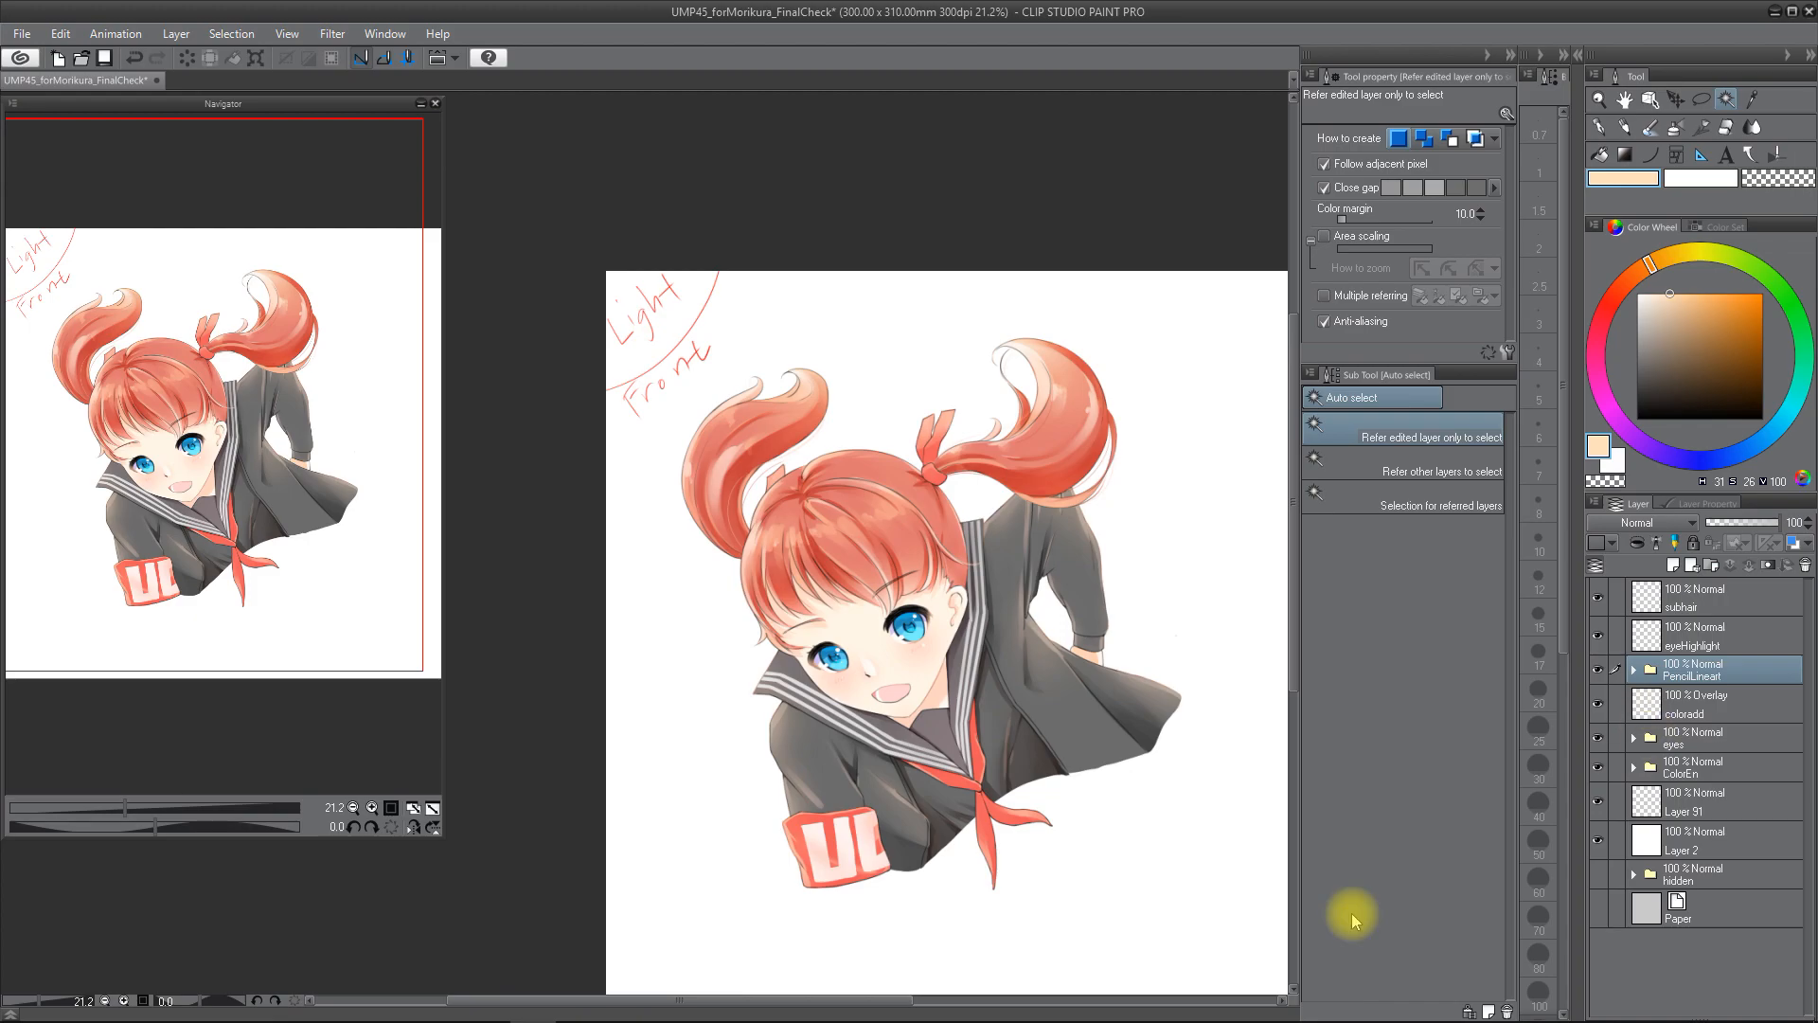
# - Duplicate the ColorEn folder, place the copy beneath the original and expand it
pyautogui.click(1714, 766)
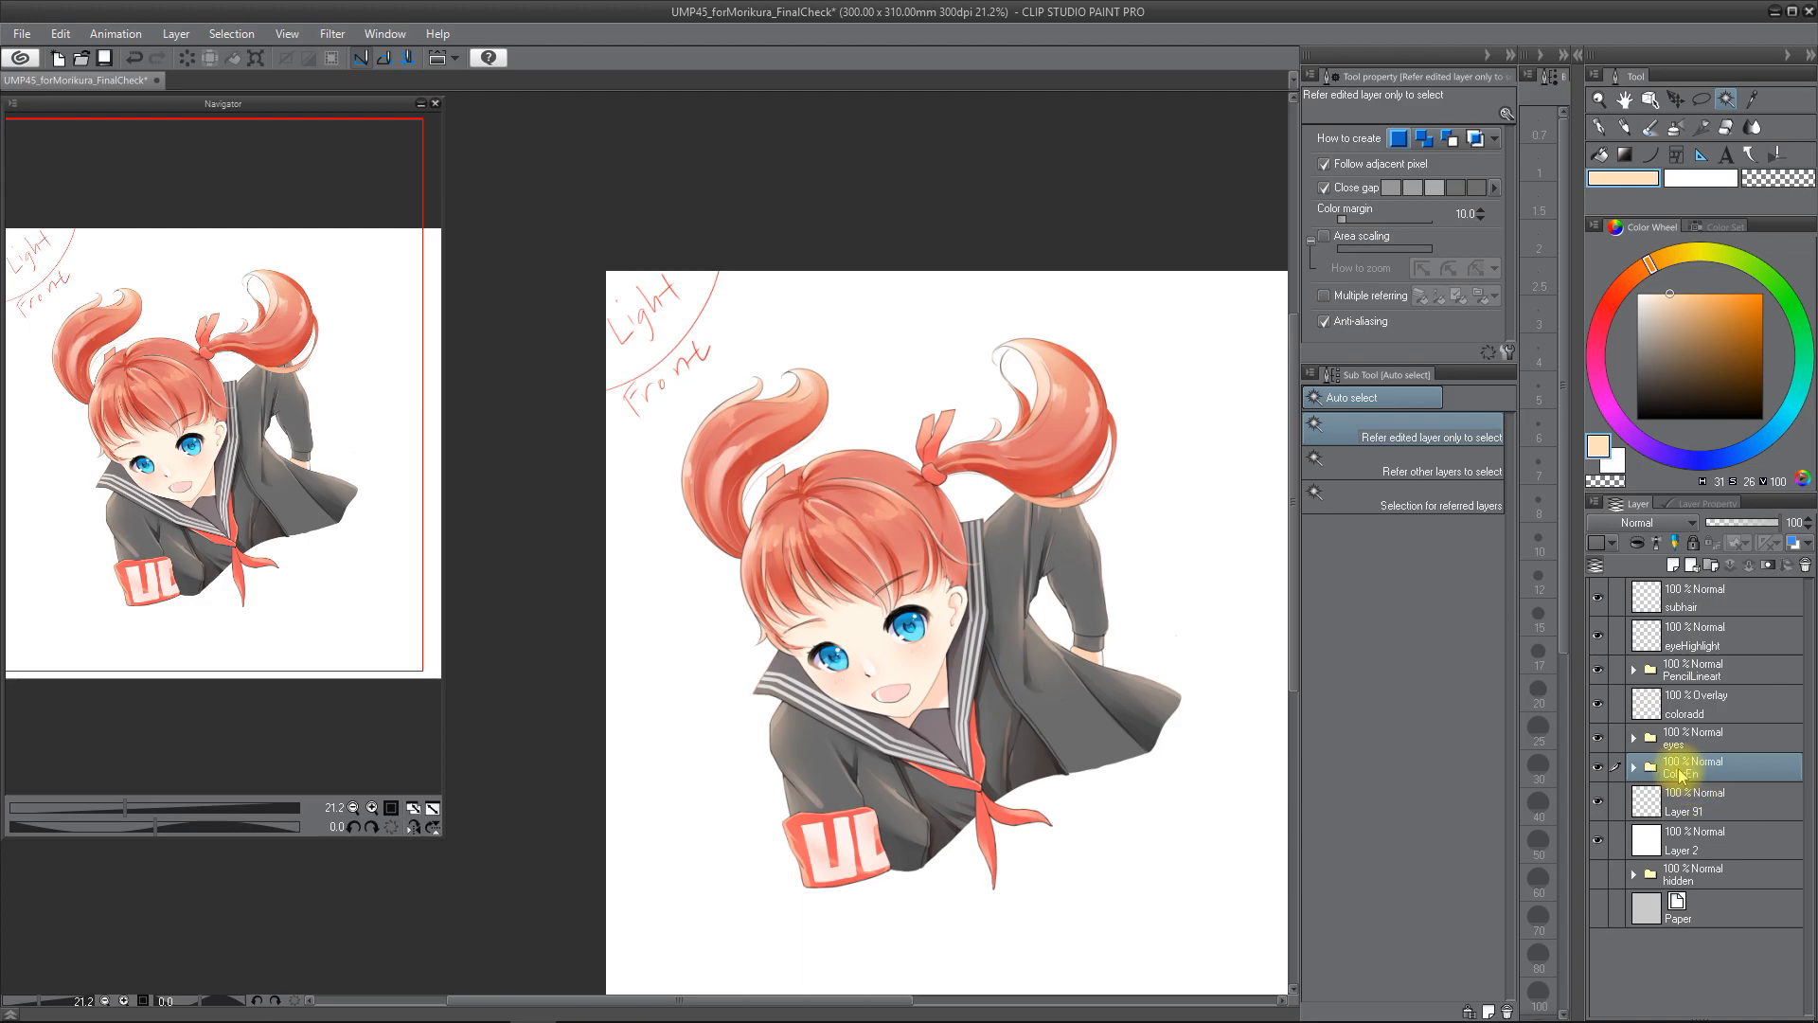
pyautogui.moveTo(1709, 763)
pyautogui.mouseDown()
pyautogui.moveTo(1716, 655)
pyautogui.moveTo(1694, 723)
pyautogui.moveTo(1675, 572)
pyautogui.mouseUp()
pyautogui.hotkey('ctrl', 'z')
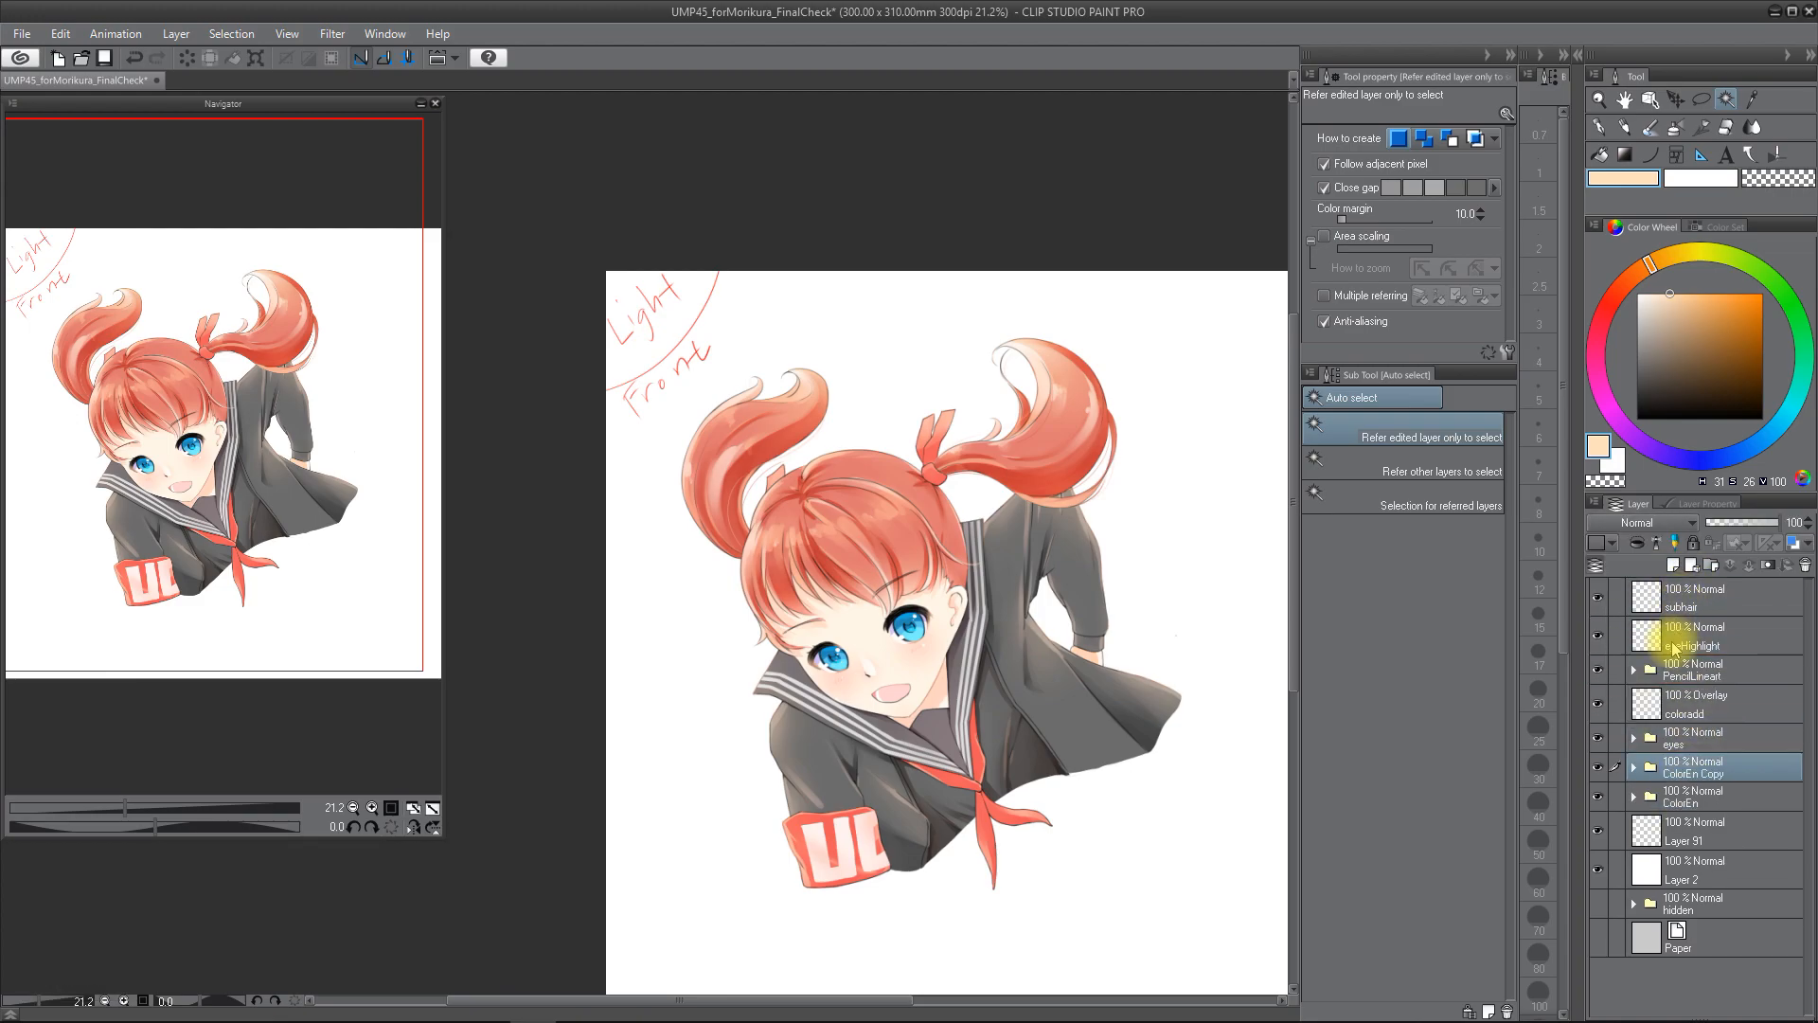
pyautogui.moveTo(1696, 757); pyautogui.dragTo(1695, 814)
pyautogui.click(1634, 797)
pyautogui.moveTo(1808, 783); pyautogui.dragTo(1793, 846)
# - Combine all layers in the Hair Copy folder, from Layer 102 Copy down to hair Copy, into one layer
pyautogui.click(1667, 721)
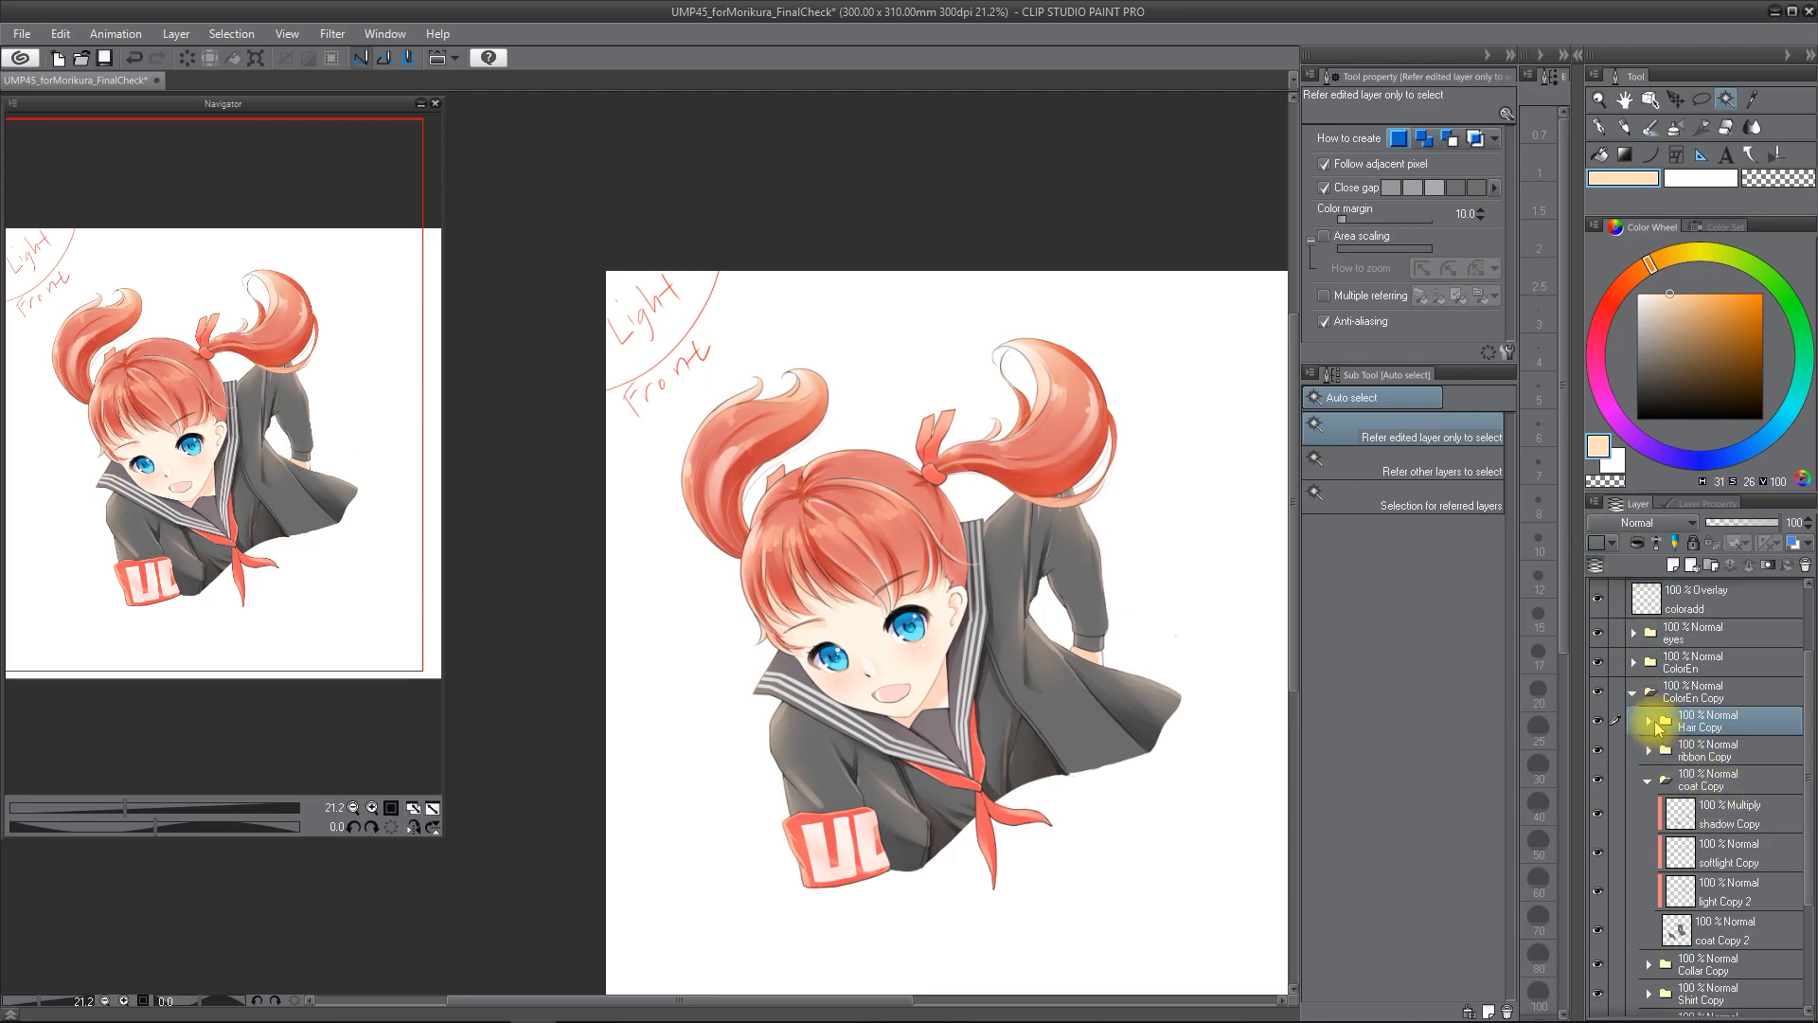
pyautogui.hotkey('ctrl', 'e')
pyautogui.click(1649, 720)
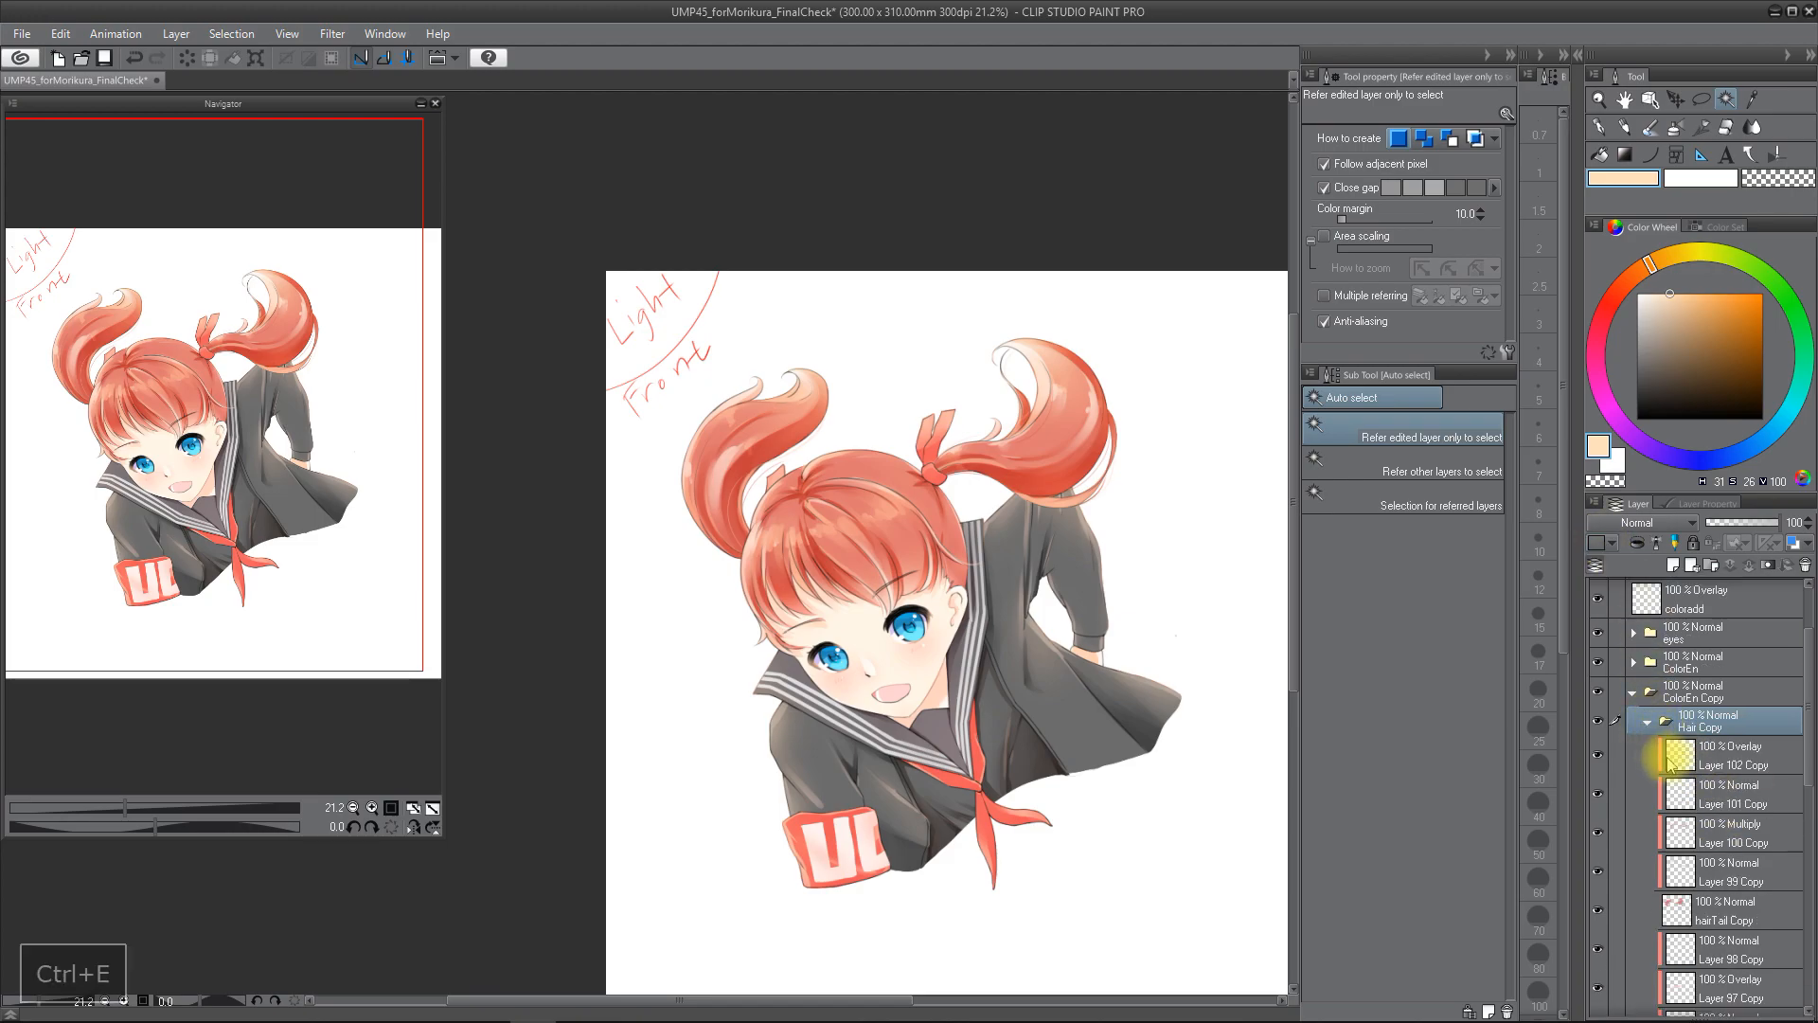
pyautogui.scroll(-1, 1683, 753)
pyautogui.click(1766, 709)
pyautogui.scroll(-6, 1749, 743)
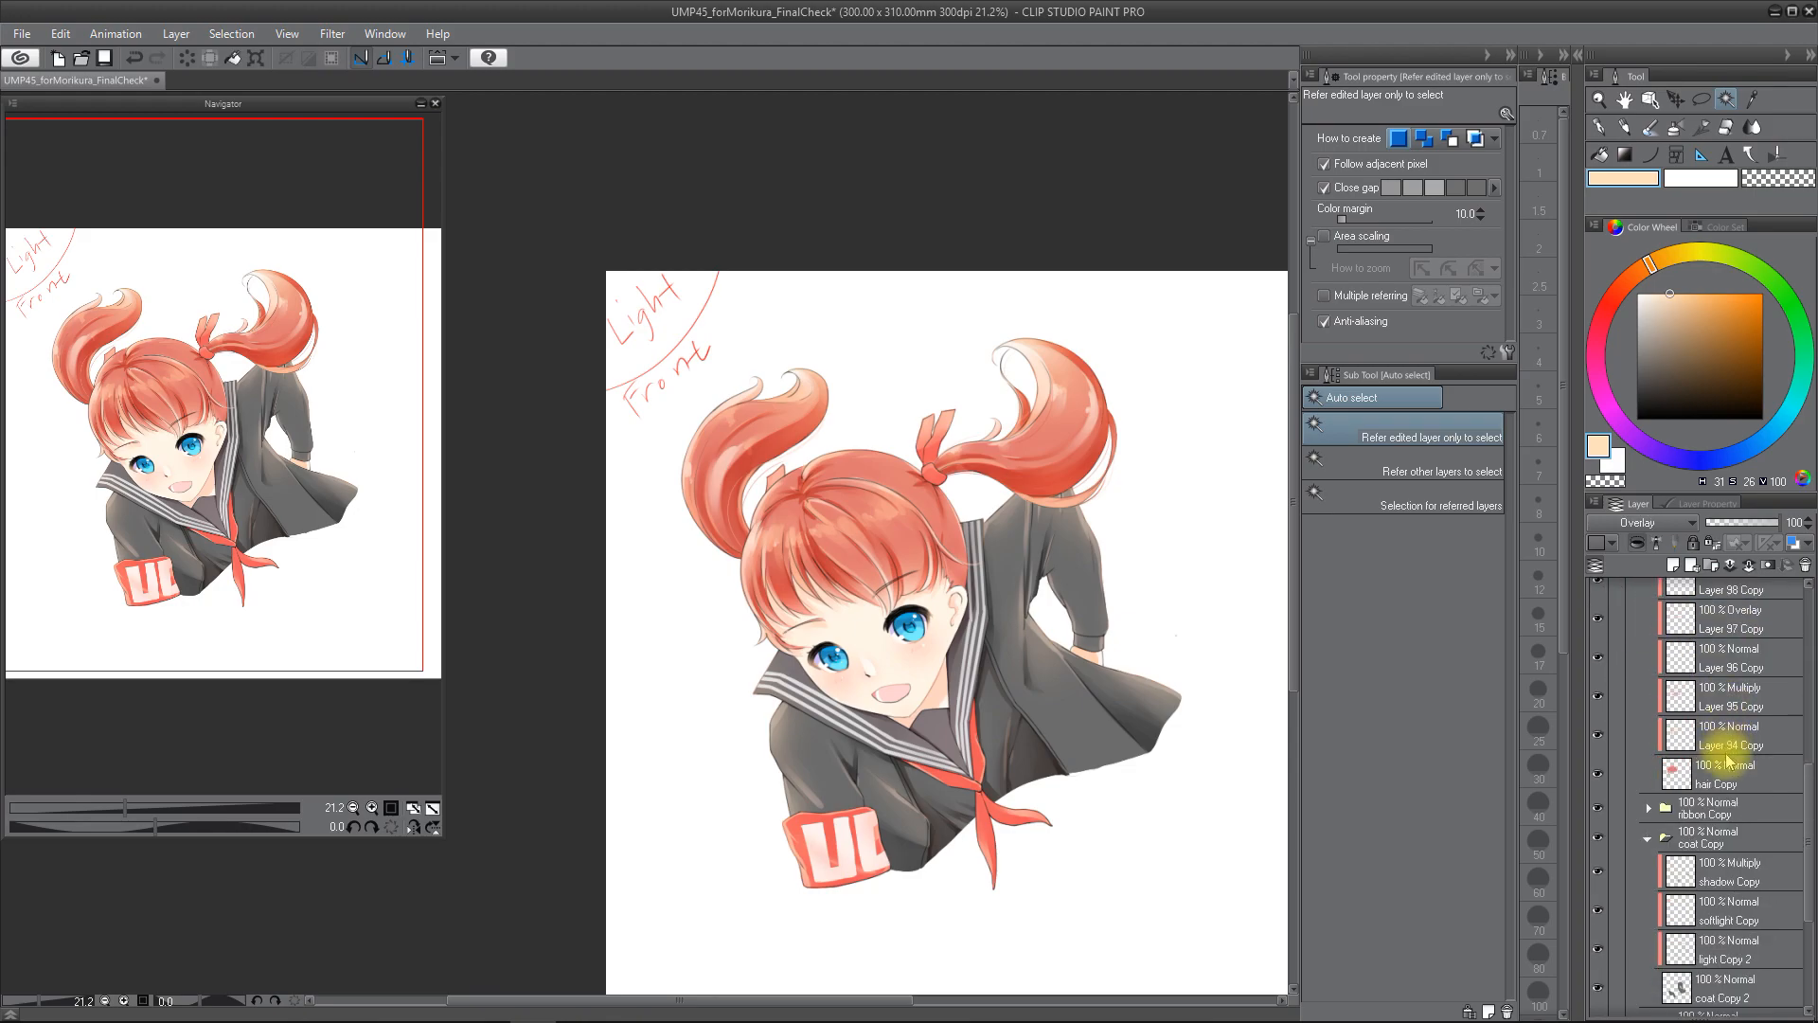
pyautogui.keyDown('shift'); pyautogui.click(1727, 792); pyautogui.keyUp('shift')
pyautogui.hotkey('ctrl', 'e')
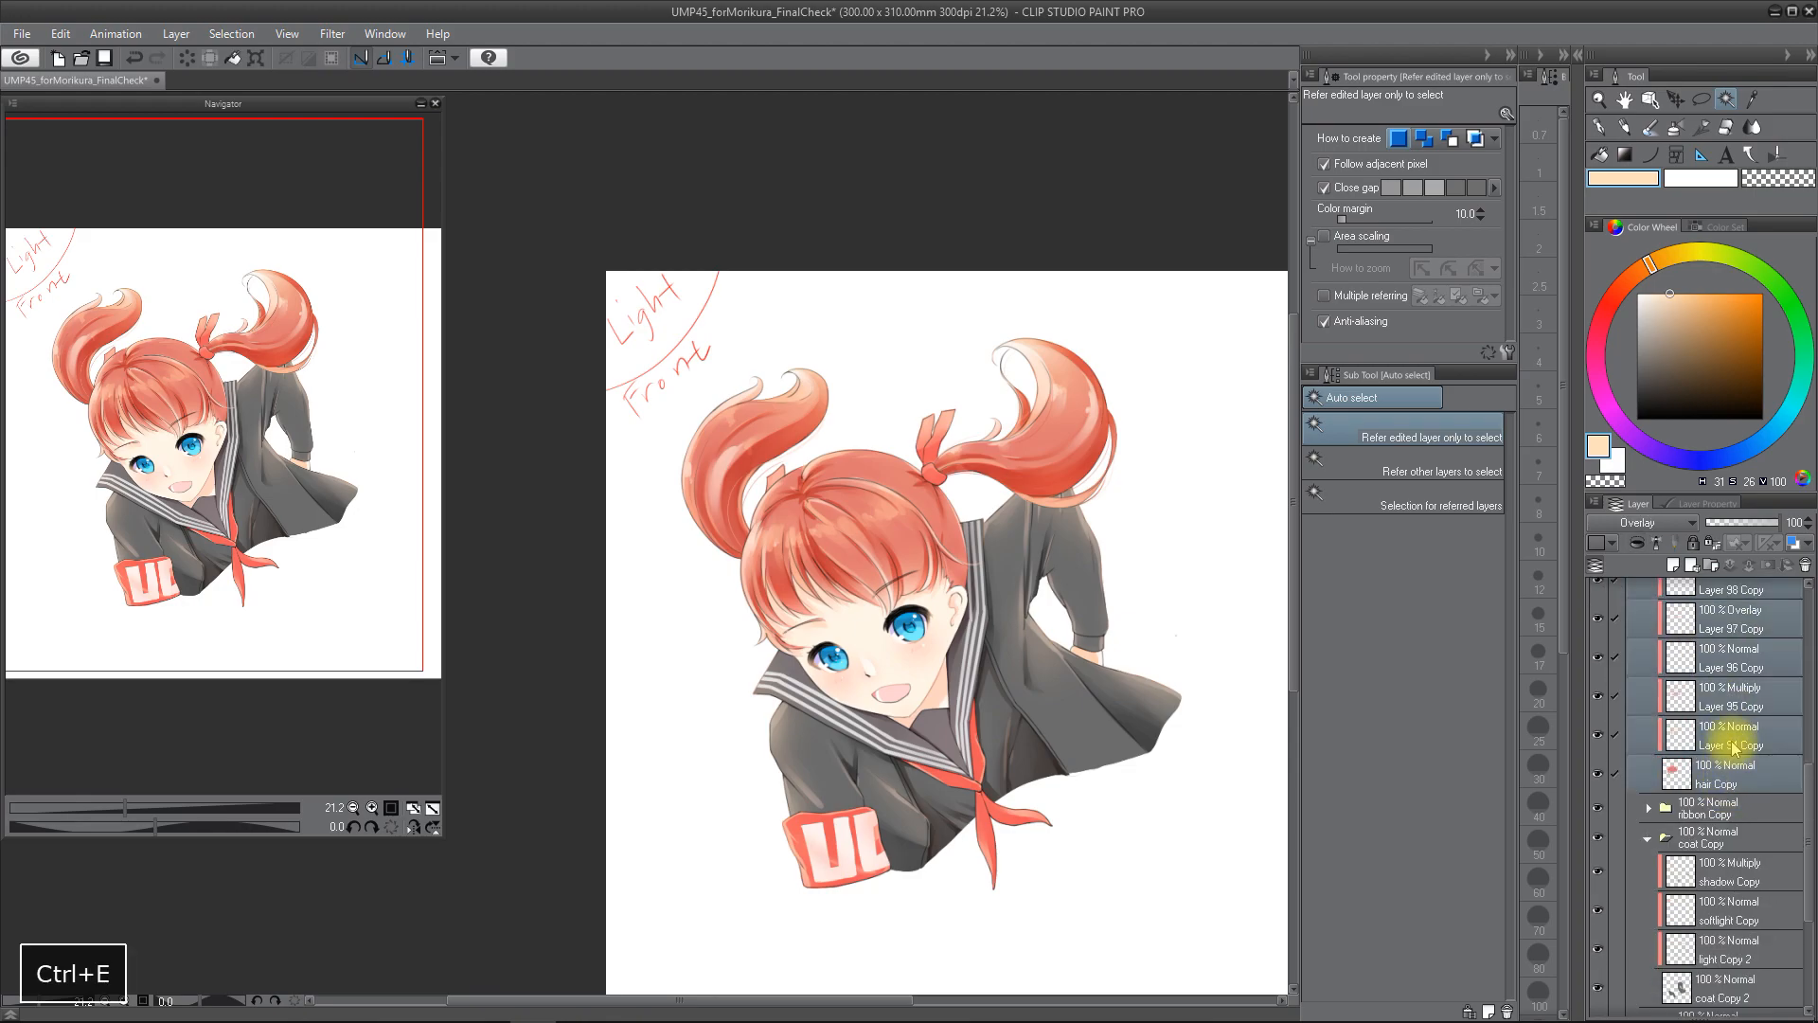
pyautogui.scroll(4, 1733, 744)
pyautogui.scroll(2, 1733, 745)
pyautogui.rightClick(1735, 736)
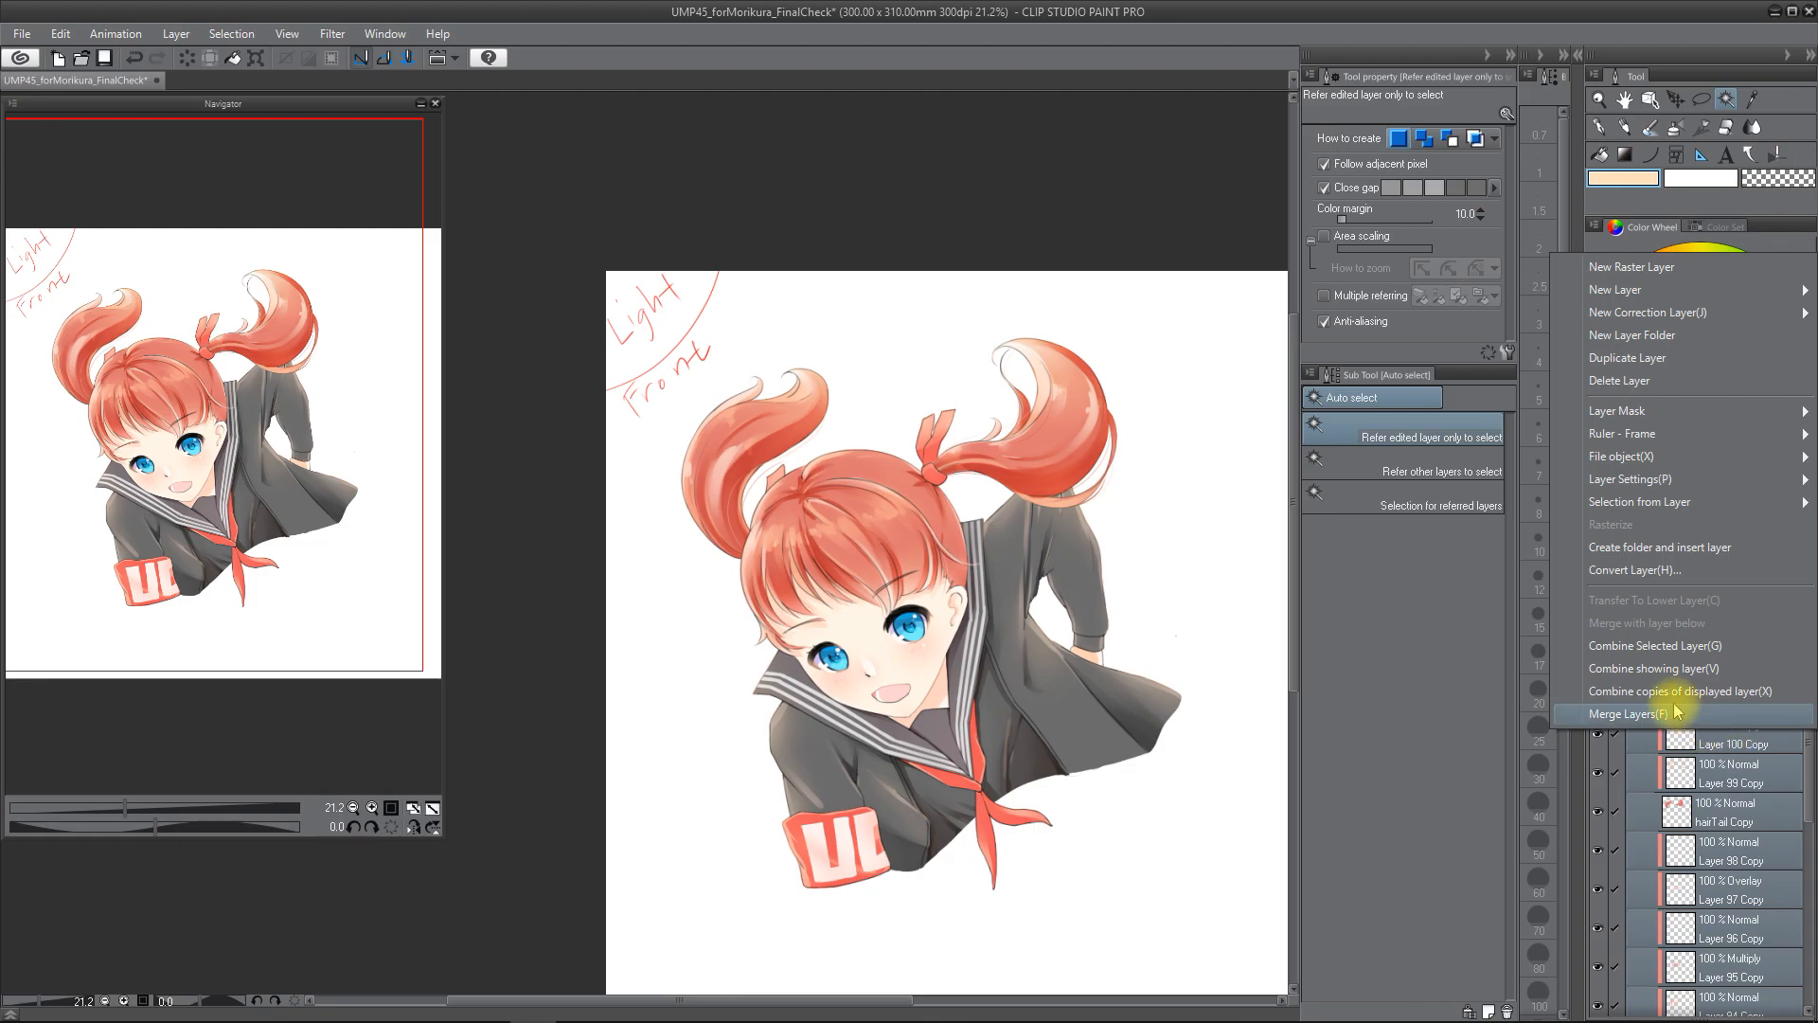
pyautogui.click(1664, 647)
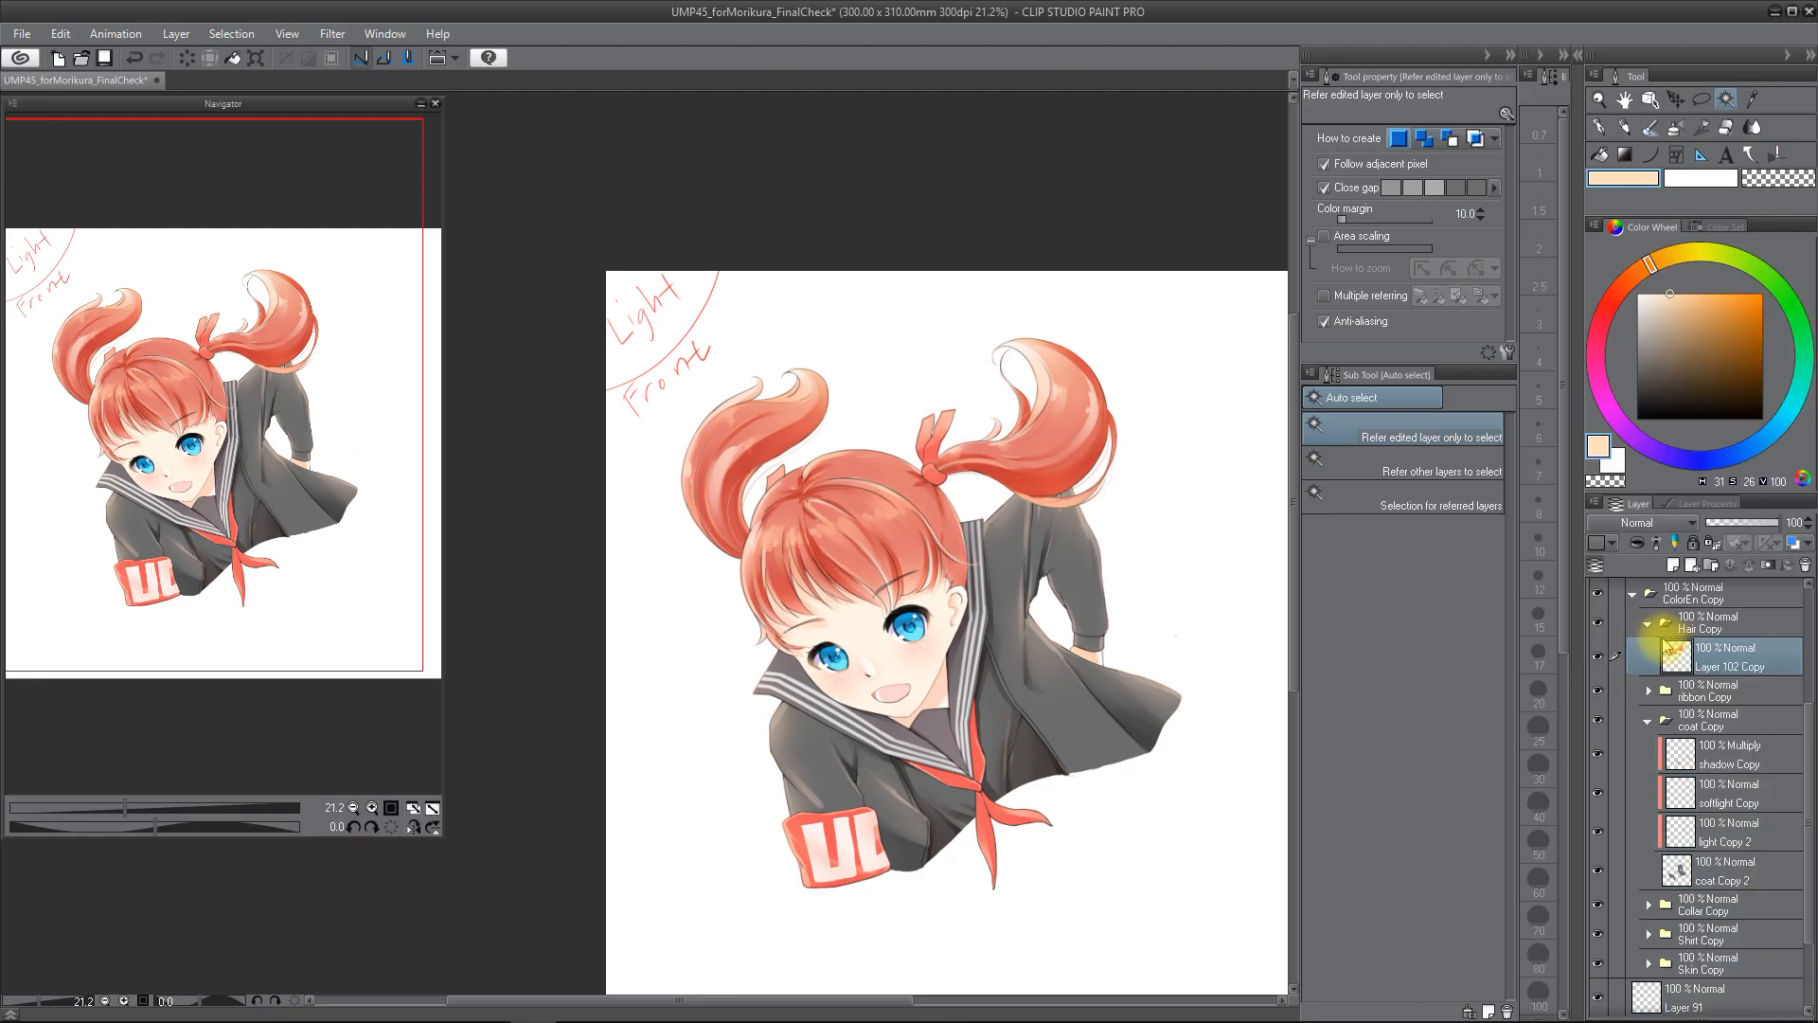
# - Combine the layers in the ribbon Copy folder into one layer, and do the same in the coat Copy folder
pyautogui.click(1704, 725)
pyautogui.keyDown('shift'); pyautogui.click(1731, 803); pyautogui.keyUp('shift')
pyautogui.rightClick(1732, 800)
pyautogui.click(1709, 709)
pyautogui.click(1722, 794)
pyautogui.keyDown('shift'); pyautogui.click(1726, 903); pyautogui.keyUp('shift')
pyautogui.rightClick(1725, 900)
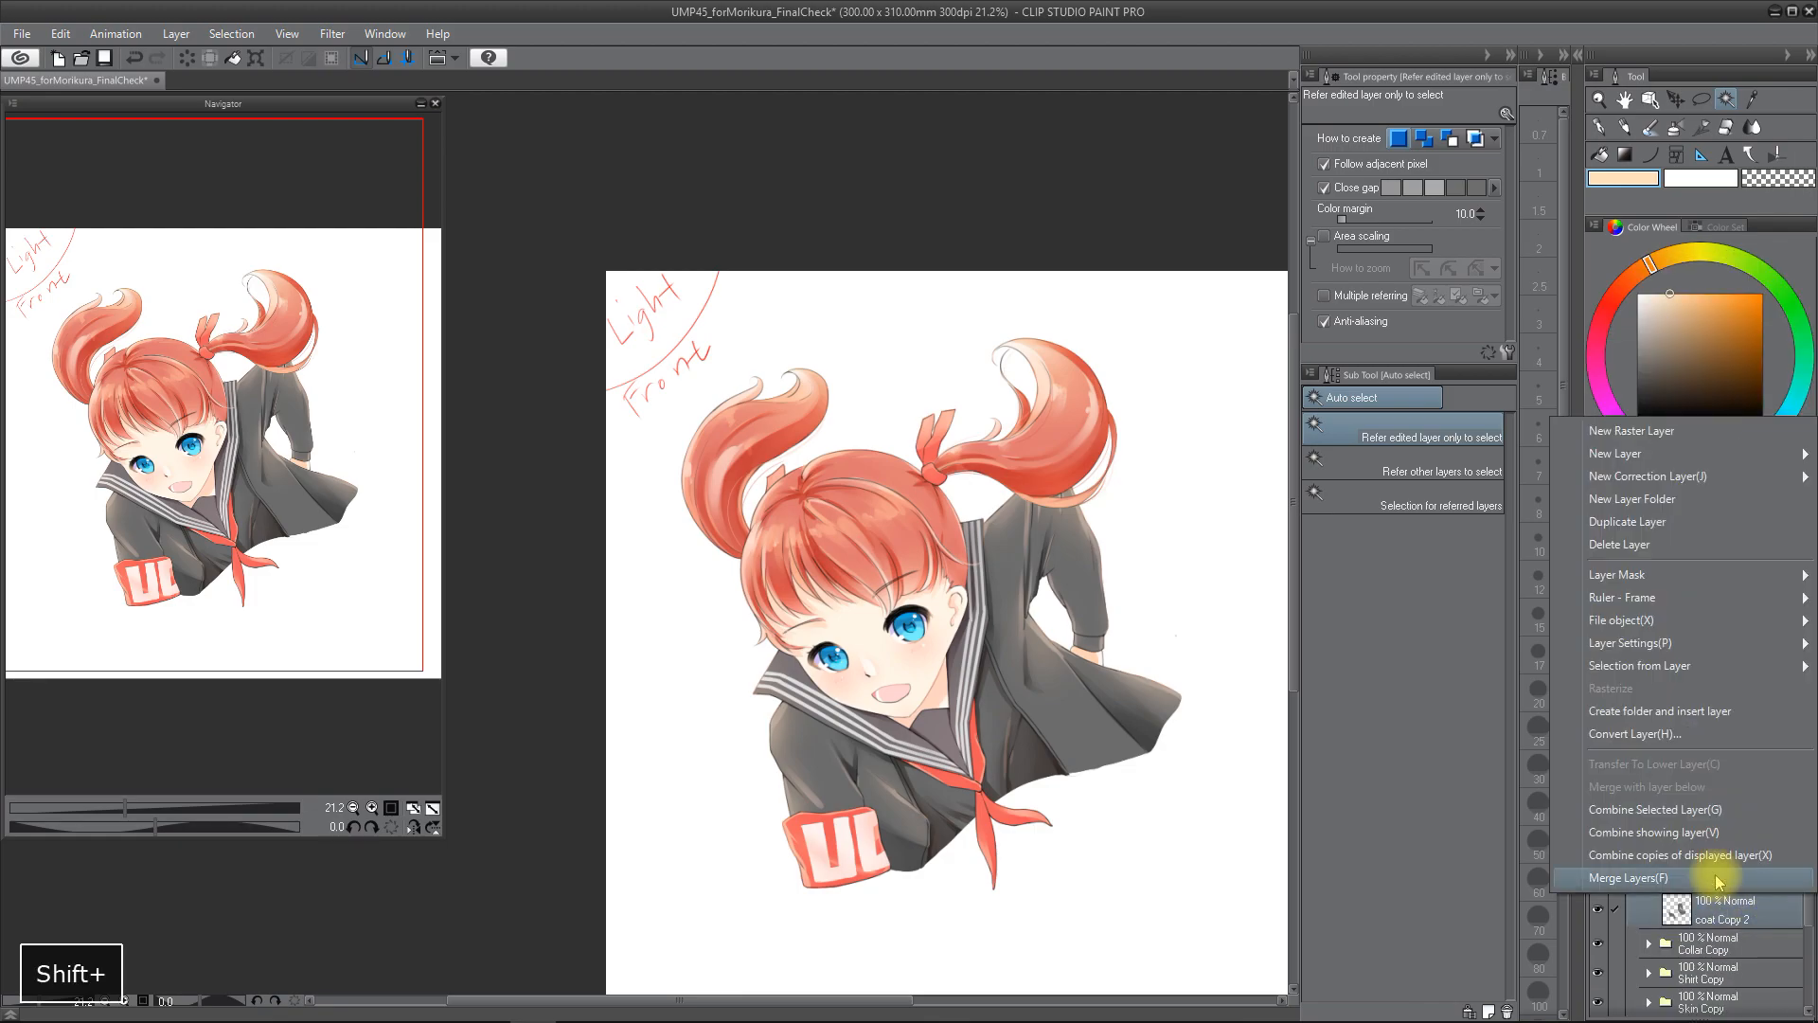
pyautogui.click(1716, 804)
# - Combine the layers inside the Collar Copy folder into a single layer
pyautogui.click(1649, 826)
pyautogui.scroll(-2, 1690, 789)
pyautogui.click(1697, 794)
pyautogui.keyDown('shift'); pyautogui.click(1728, 933); pyautogui.keyUp('shift')
pyautogui.rightClick(1724, 838)
pyautogui.click(1679, 745)
# - Combine the layers inside the Shirt Copy folder into a single layer
pyautogui.click(1650, 829)
pyautogui.click(1726, 833)
pyautogui.keyDown('shift'); pyautogui.click(1737, 947); pyautogui.keyUp('shift')
pyautogui.rightClick(1731, 911)
pyautogui.click(1669, 848)
# - Combine the layers inside the Skin Copy folder into a single layer
pyautogui.click(1650, 856)
pyautogui.scroll(-2, 1676, 834)
pyautogui.click(1729, 794)
pyautogui.keyDown('shift'); pyautogui.click(1725, 986); pyautogui.keyUp('shift')
pyautogui.rightClick(1725, 983)
pyautogui.click(1655, 813)
# - Gather the merged layers in the Shirt Copy folder and delete the emptied folder copies
pyautogui.moveTo(1703, 851); pyautogui.dragTo(1705, 801)
pyautogui.moveTo(1705, 715); pyautogui.dragTo(1708, 763)
pyautogui.scroll(2, 1707, 670)
pyautogui.moveTo(1709, 648); pyautogui.dragTo(1805, 566)
pyautogui.scroll(2, 1707, 673)
pyautogui.scroll(4, 1705, 710)
pyautogui.keyDown('shift'); pyautogui.click(1701, 786); pyautogui.keyUp('shift')
pyautogui.moveTo(1703, 782); pyautogui.dragTo(1804, 566)
# - Combine the gathered layers, from Layer 102 Copy down to Layer 93 Copy, into a single layer
pyautogui.click(1712, 781)
pyautogui.keyDown('shift'); pyautogui.click(1711, 724); pyautogui.keyUp('shift')
pyautogui.click(1707, 782)
pyautogui.keyDown('shift'); pyautogui.click(1720, 970); pyautogui.keyUp('shift')
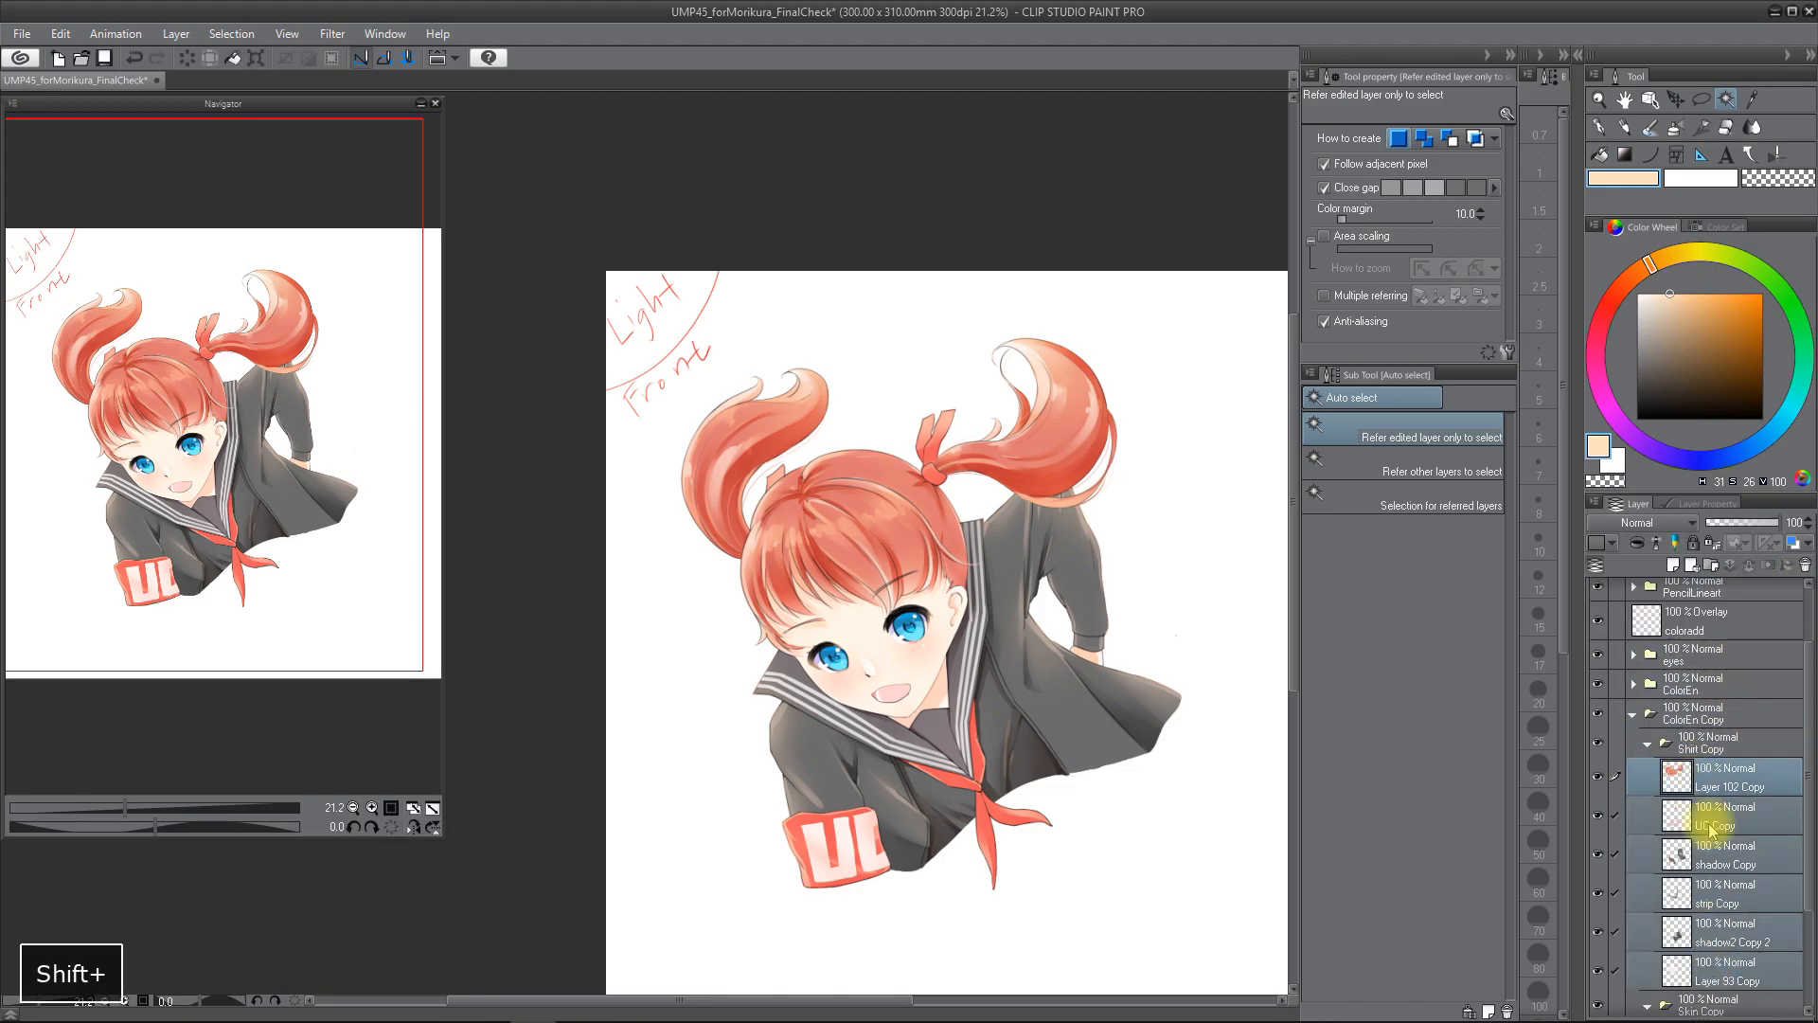
pyautogui.rightClick(1710, 825)
pyautogui.click(1704, 763)
# - Move the combined layer directly into the ColorEn Copy folder and delete the leftover Shirt Copy and Skin Copy folders
pyautogui.moveTo(1709, 820); pyautogui.dragTo(1695, 776)
pyautogui.click(1711, 827)
pyautogui.keyDown('shift'); pyautogui.click(1717, 858); pyautogui.keyUp('shift')
pyautogui.moveTo(1717, 856); pyautogui.dragTo(1807, 570)
# - Rename the ColorEn Copy folder as mask
pyautogui.doubleClick(1696, 801)
pyautogui.write('mask')
pyautogui.press('Return')
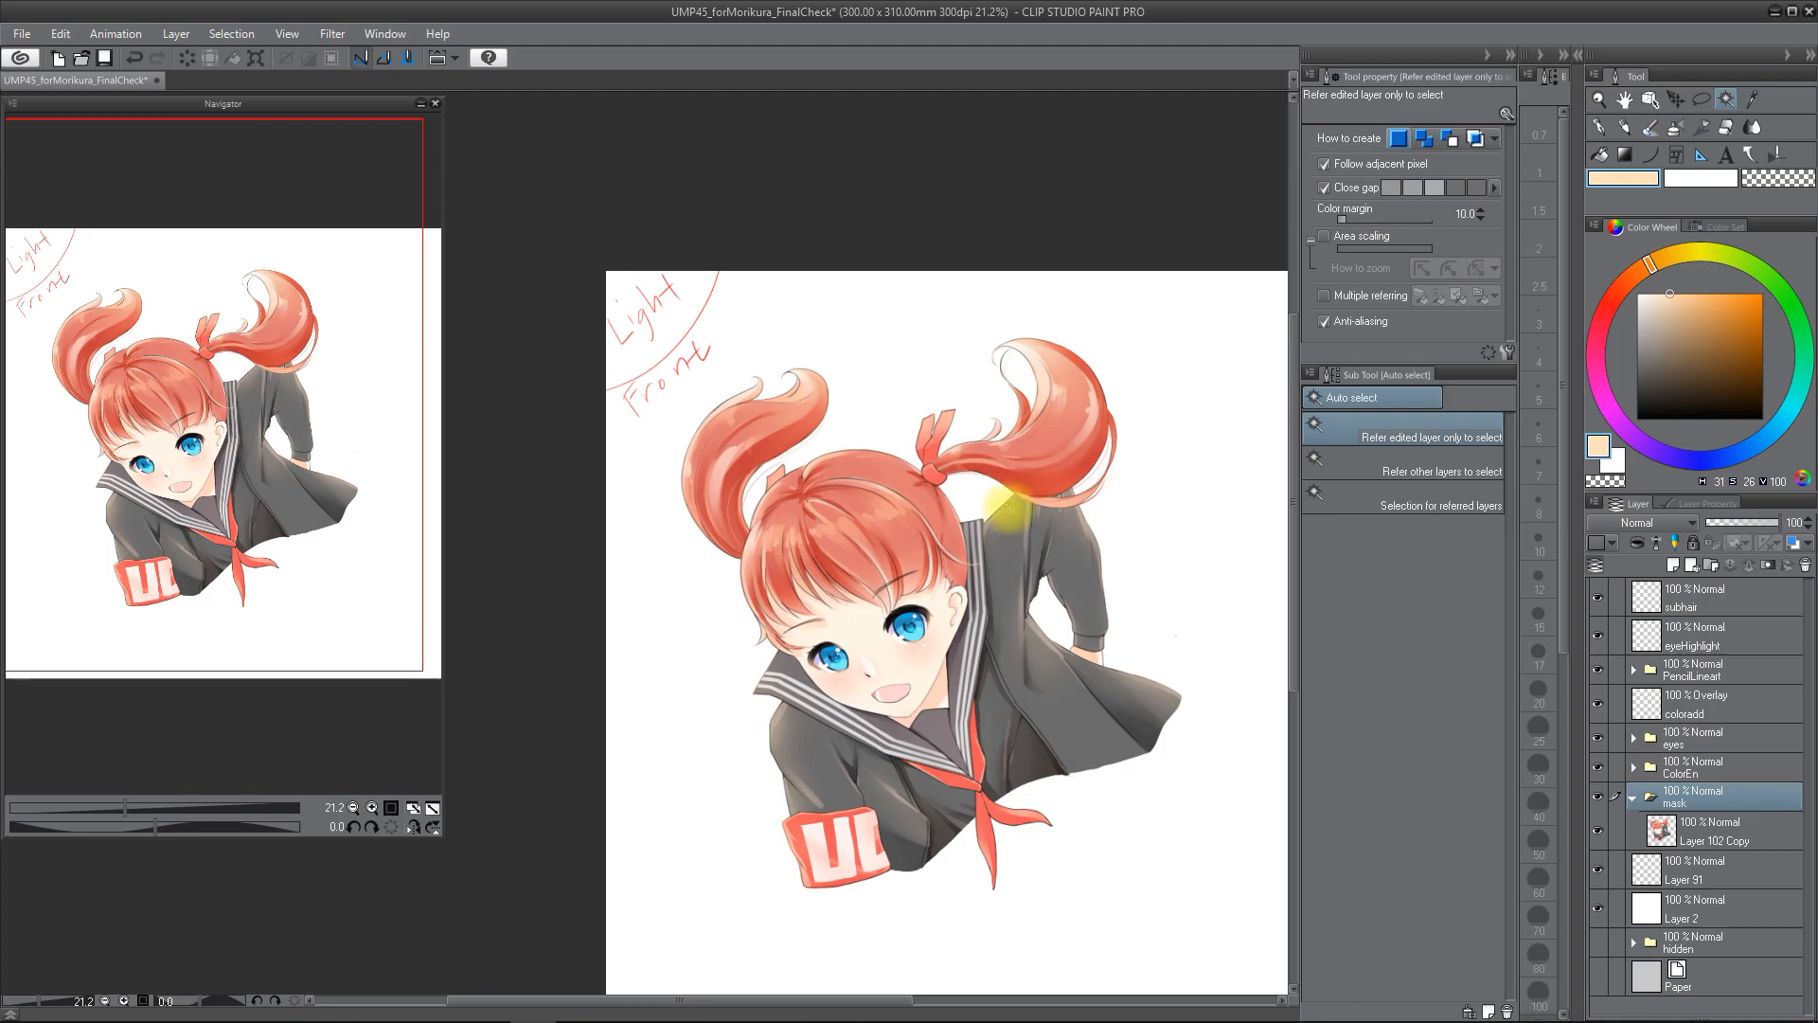
# - On Layer 102 Copy, auto-select the empty areas around the figure, including the gaps beside the arm and beneath the ponytail
pyautogui.click(1670, 835)
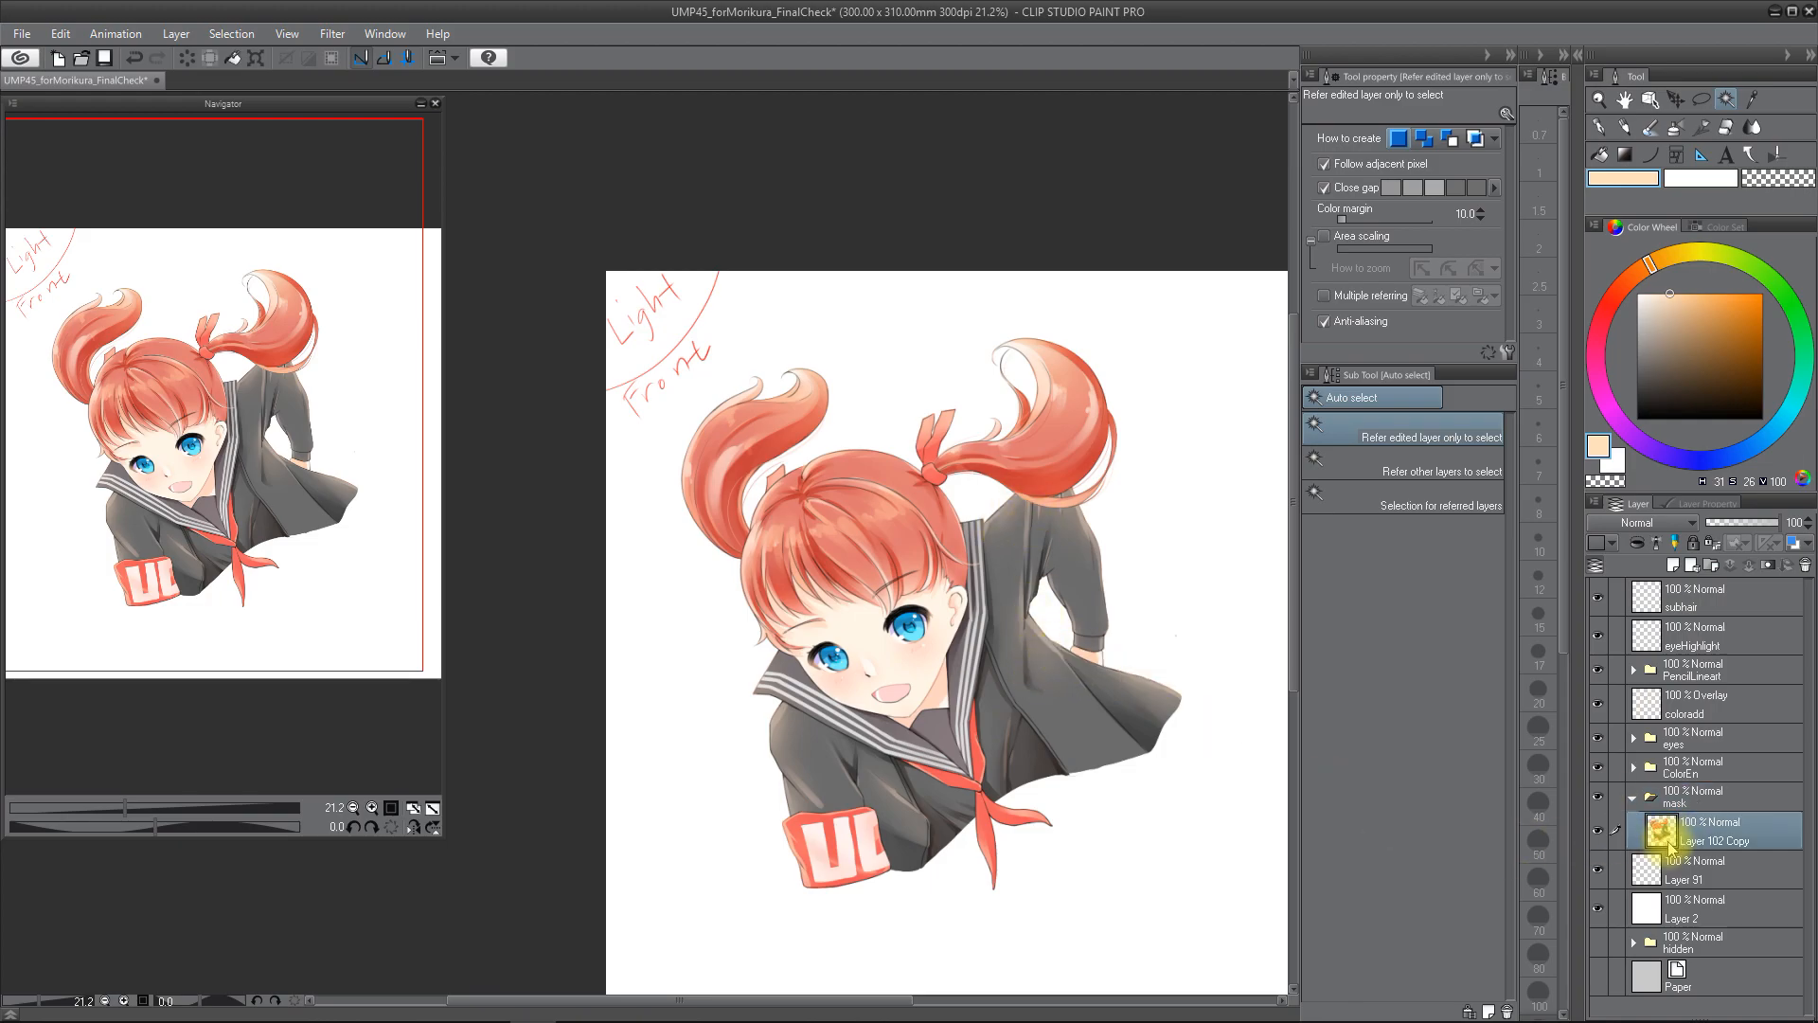
pyautogui.click(1051, 621)
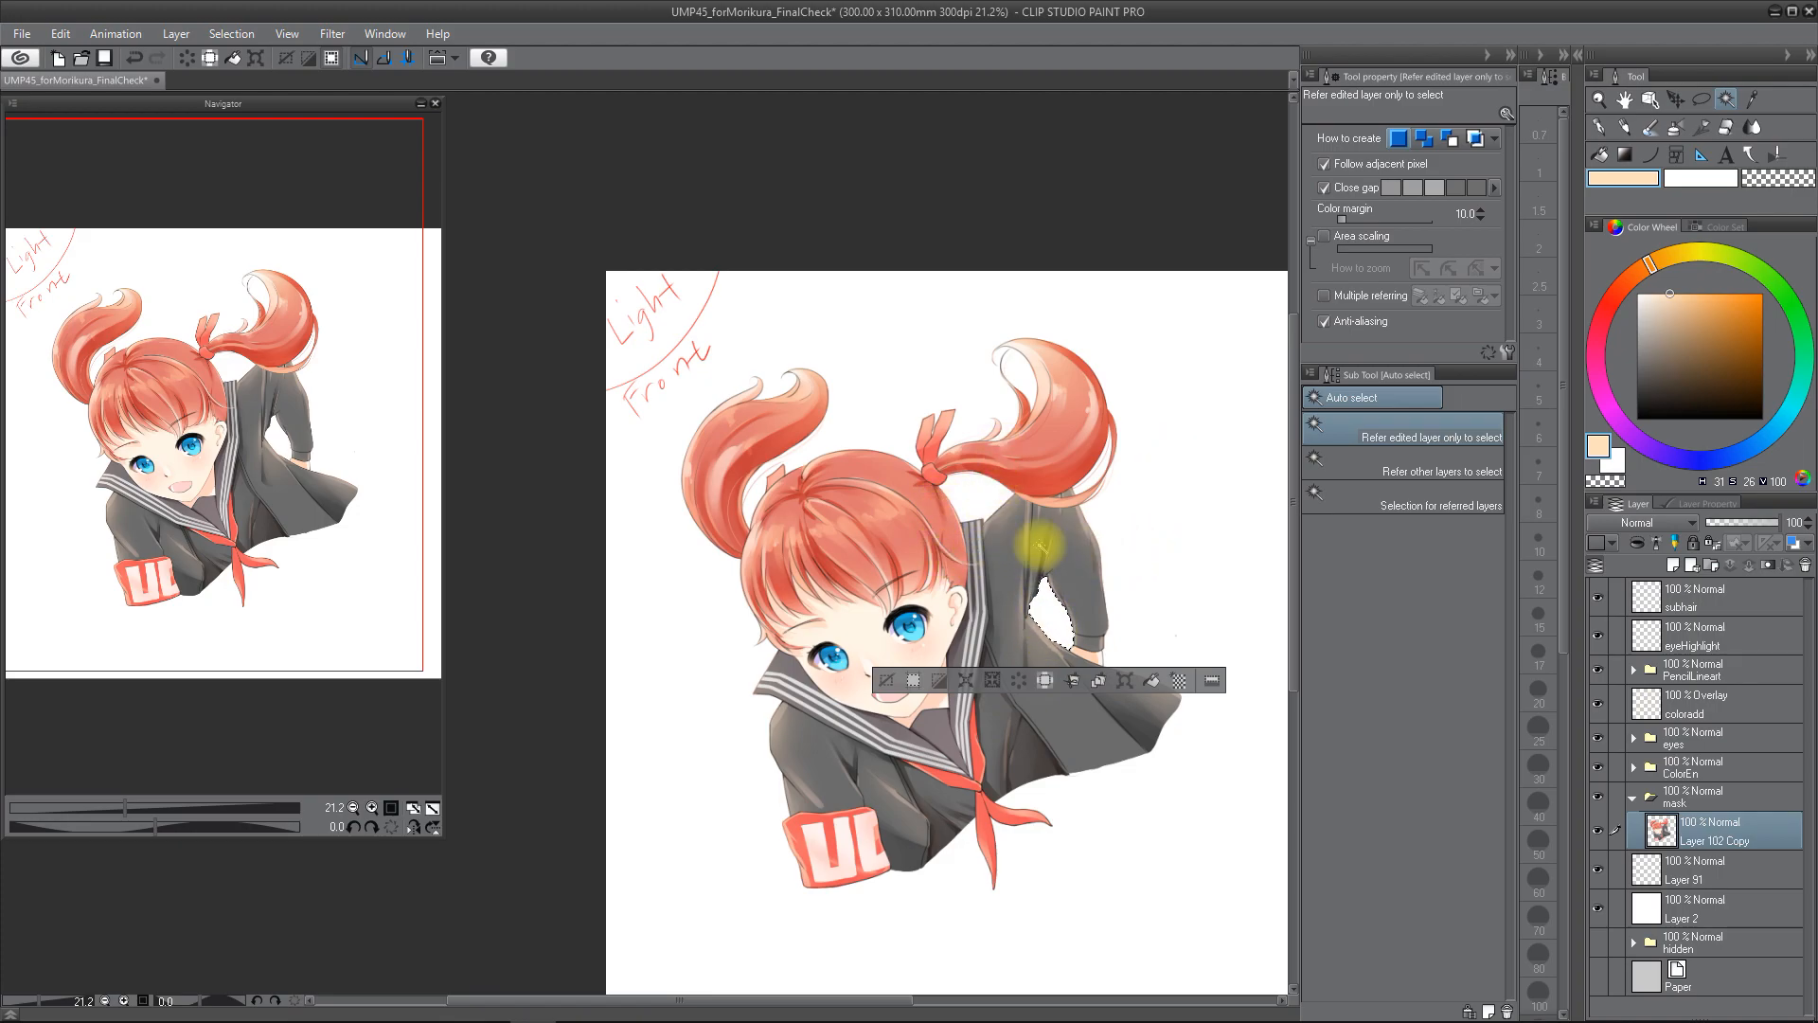
pyautogui.keyDown('shift'); pyautogui.click(977, 496); pyautogui.keyUp('shift')
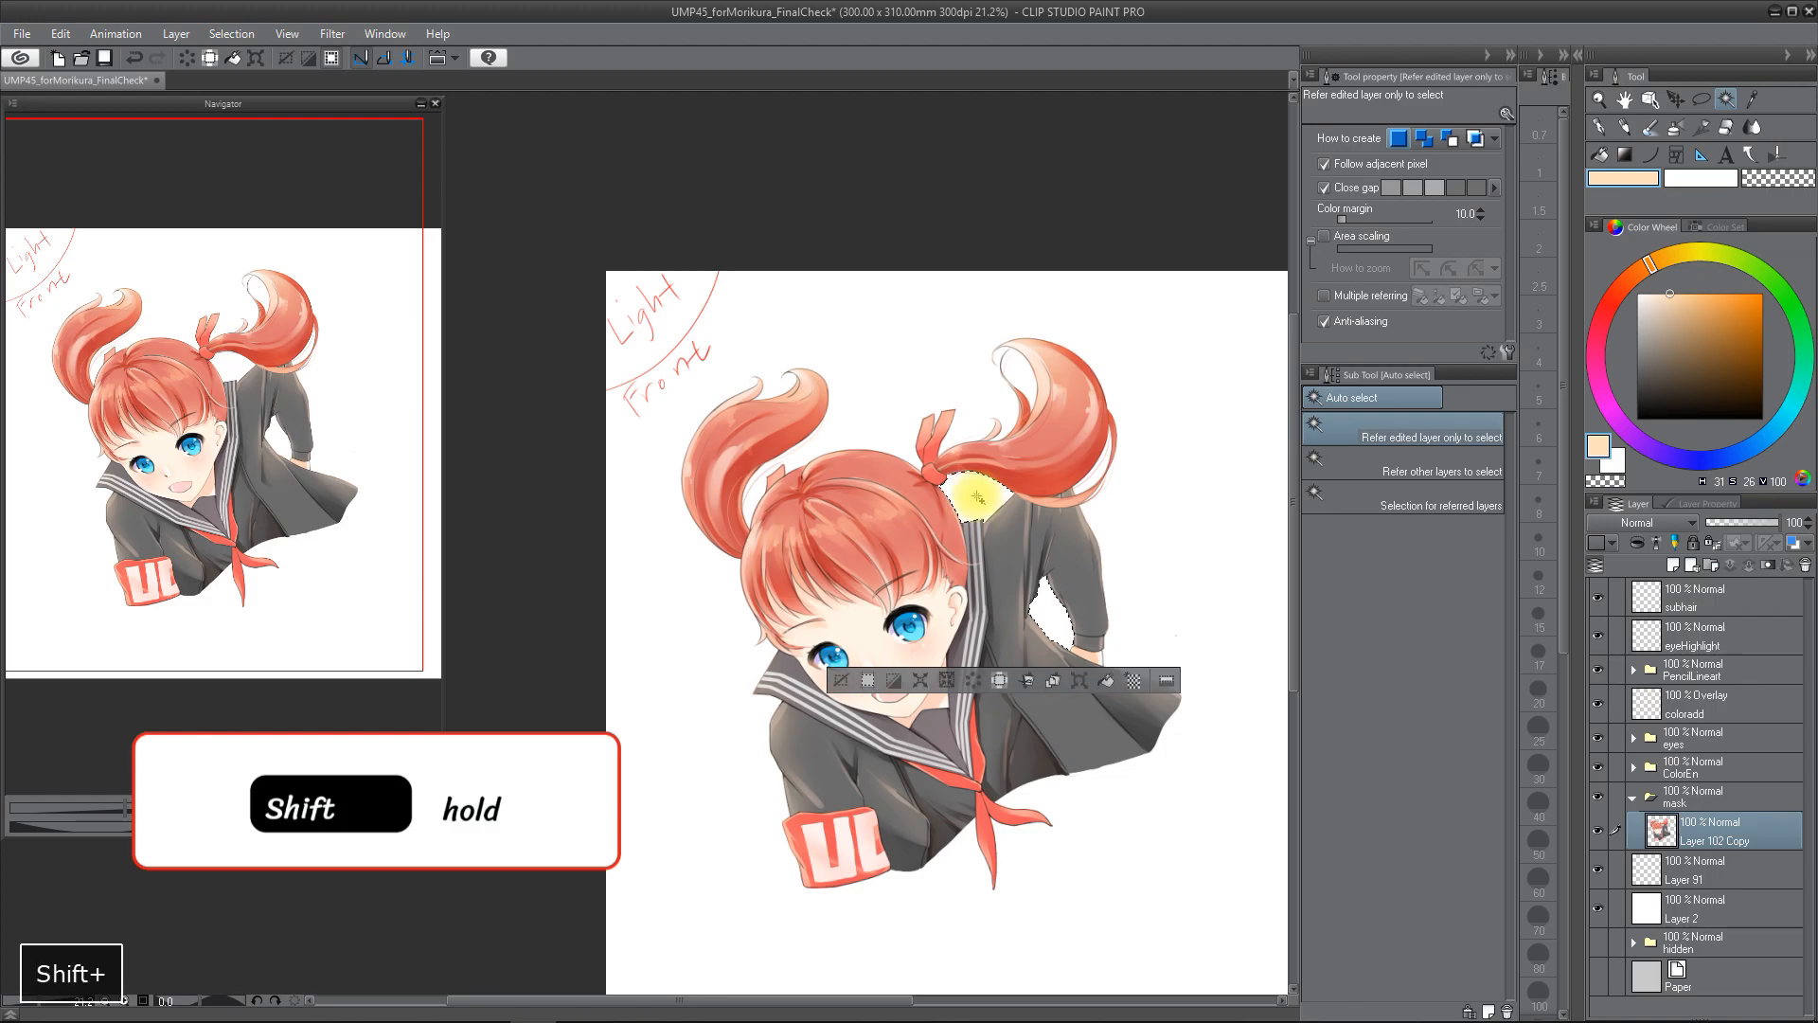
pyautogui.keyDown('shift'); pyautogui.click(1070, 483); pyautogui.keyUp('shift')
pyautogui.keyDown('shift'); pyautogui.click(1117, 581); pyautogui.keyUp('shift')
pyautogui.moveTo(925, 649)
pyautogui.mouseDown()
pyautogui.moveTo(963, 642)
pyautogui.moveTo(943, 652)
pyautogui.mouseUp()
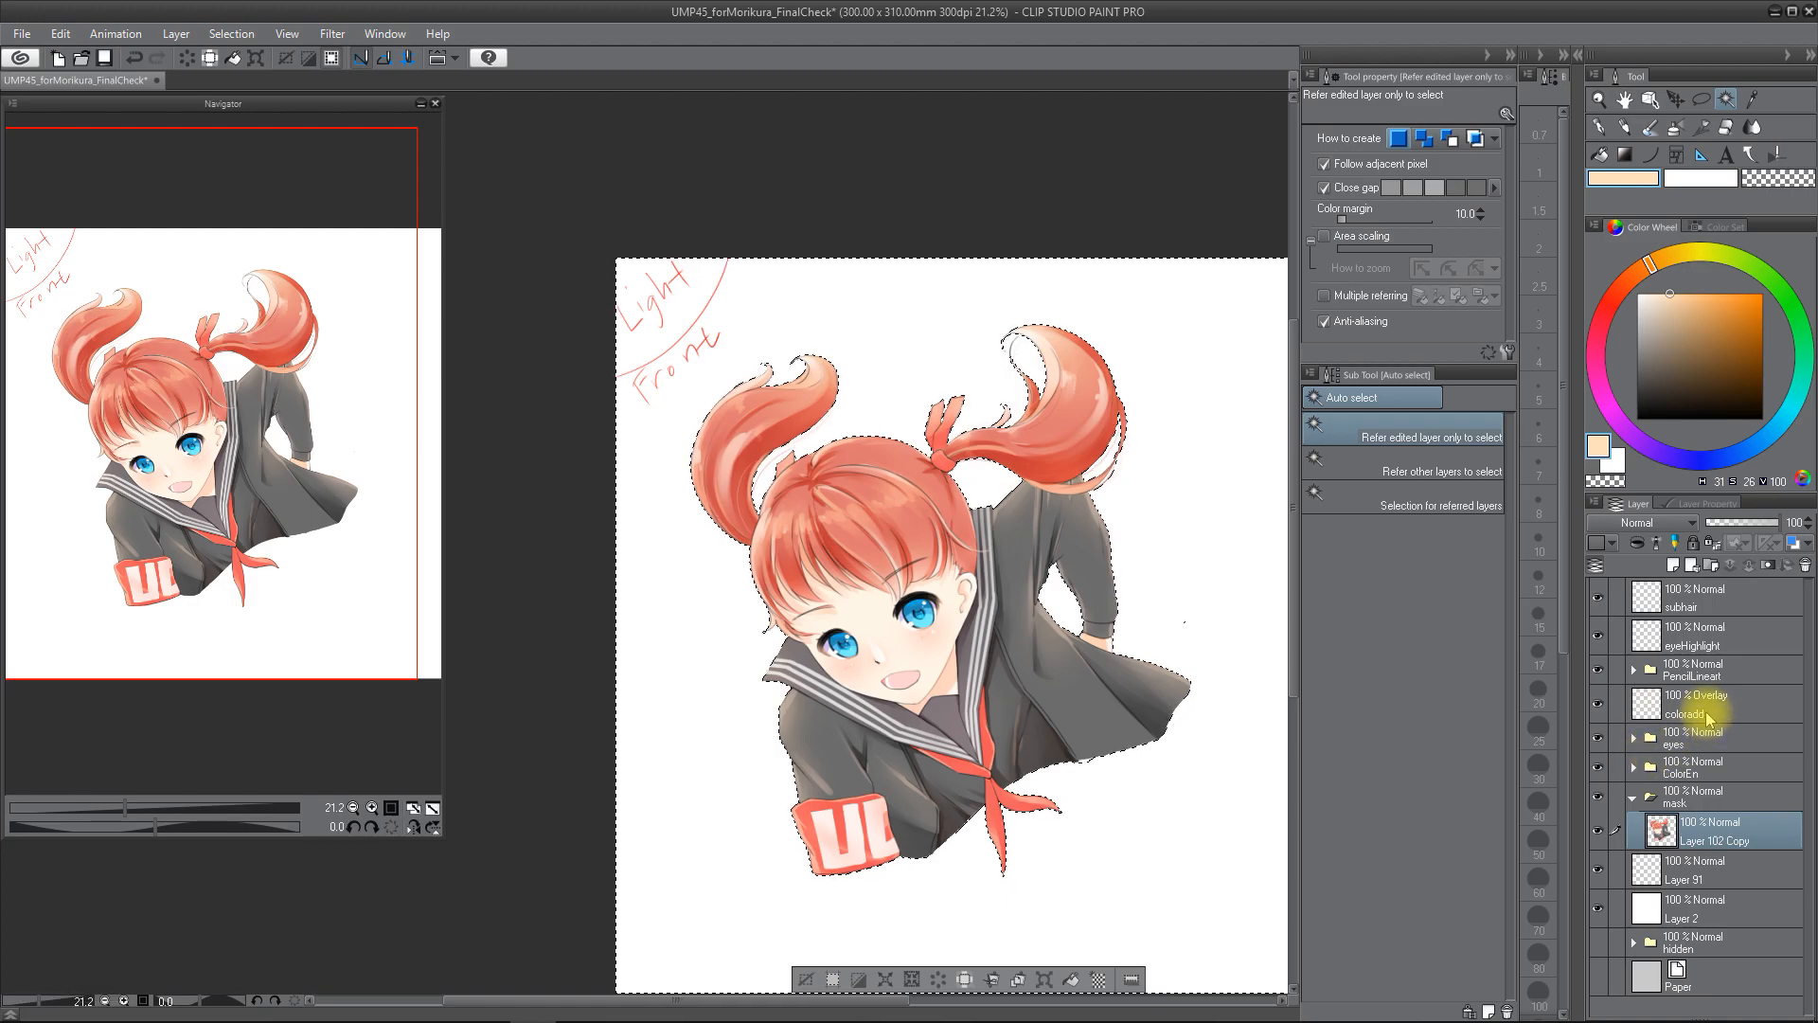
# - Clear the airbrushed colour outside the figure from the coloradd layer, using the background selection
pyautogui.click(1683, 713)
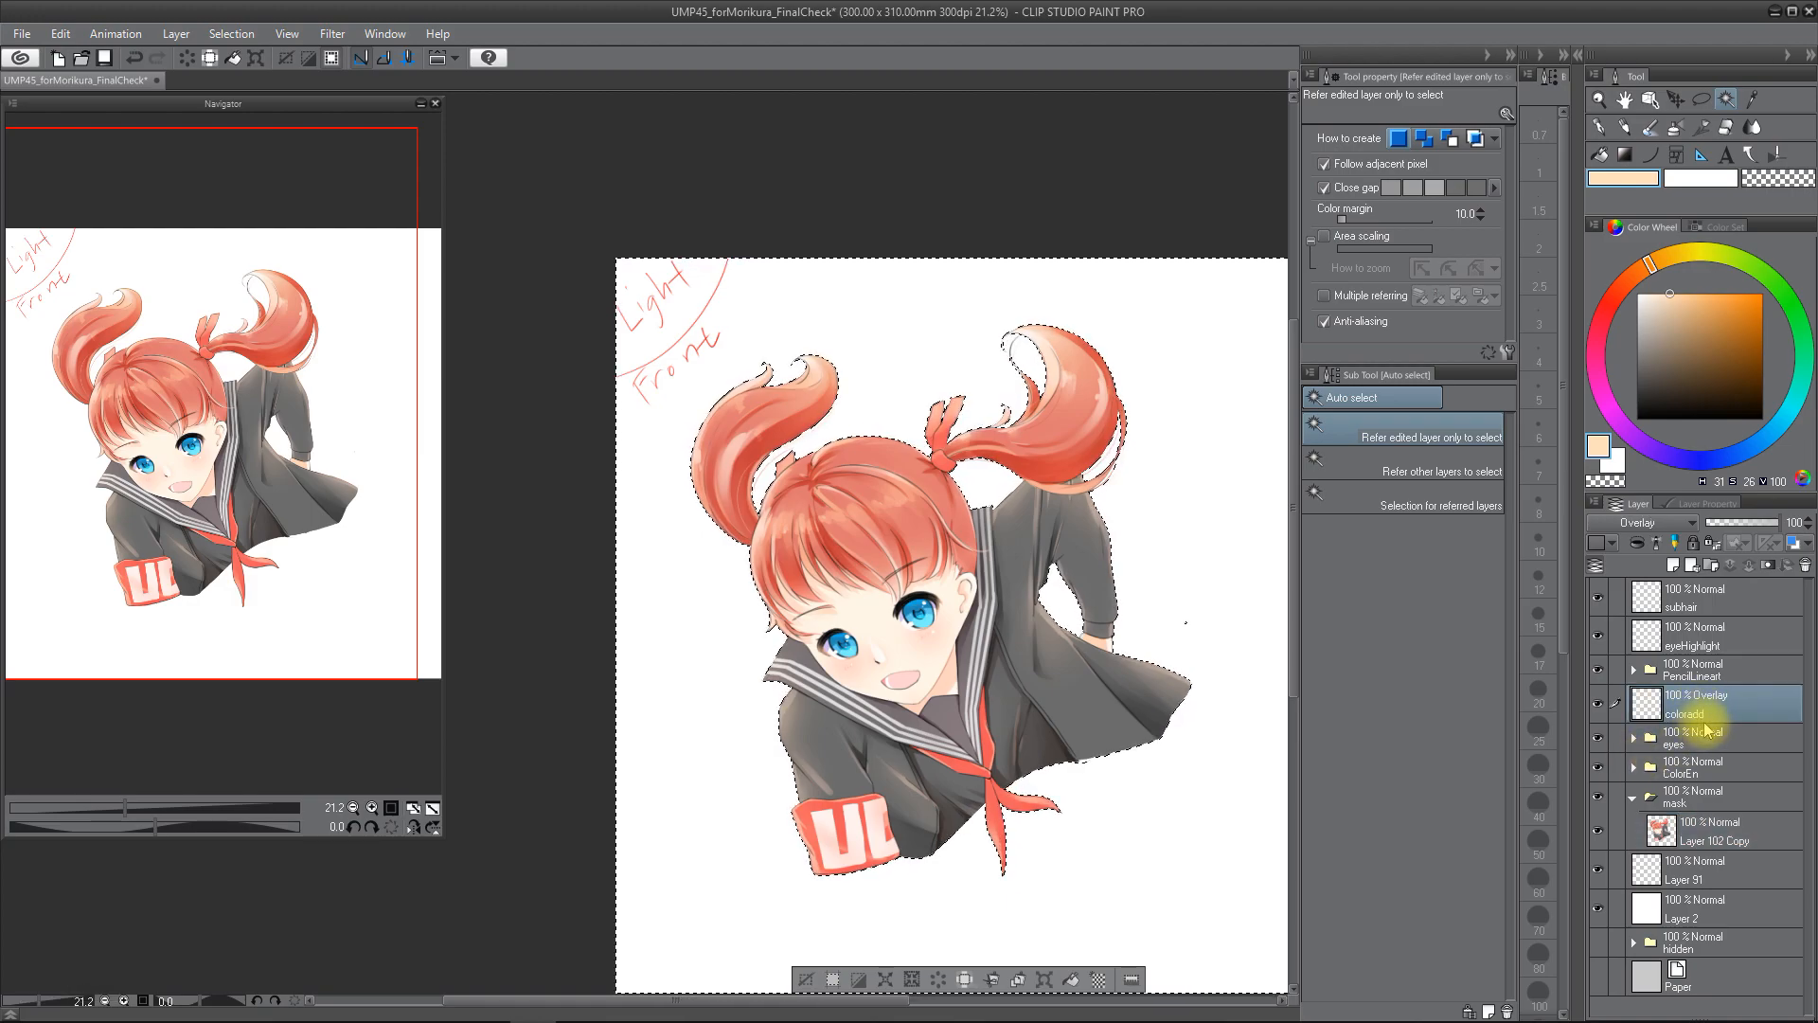
pyautogui.press('Delete')
pyautogui.hotkey('ctrl', 'd')
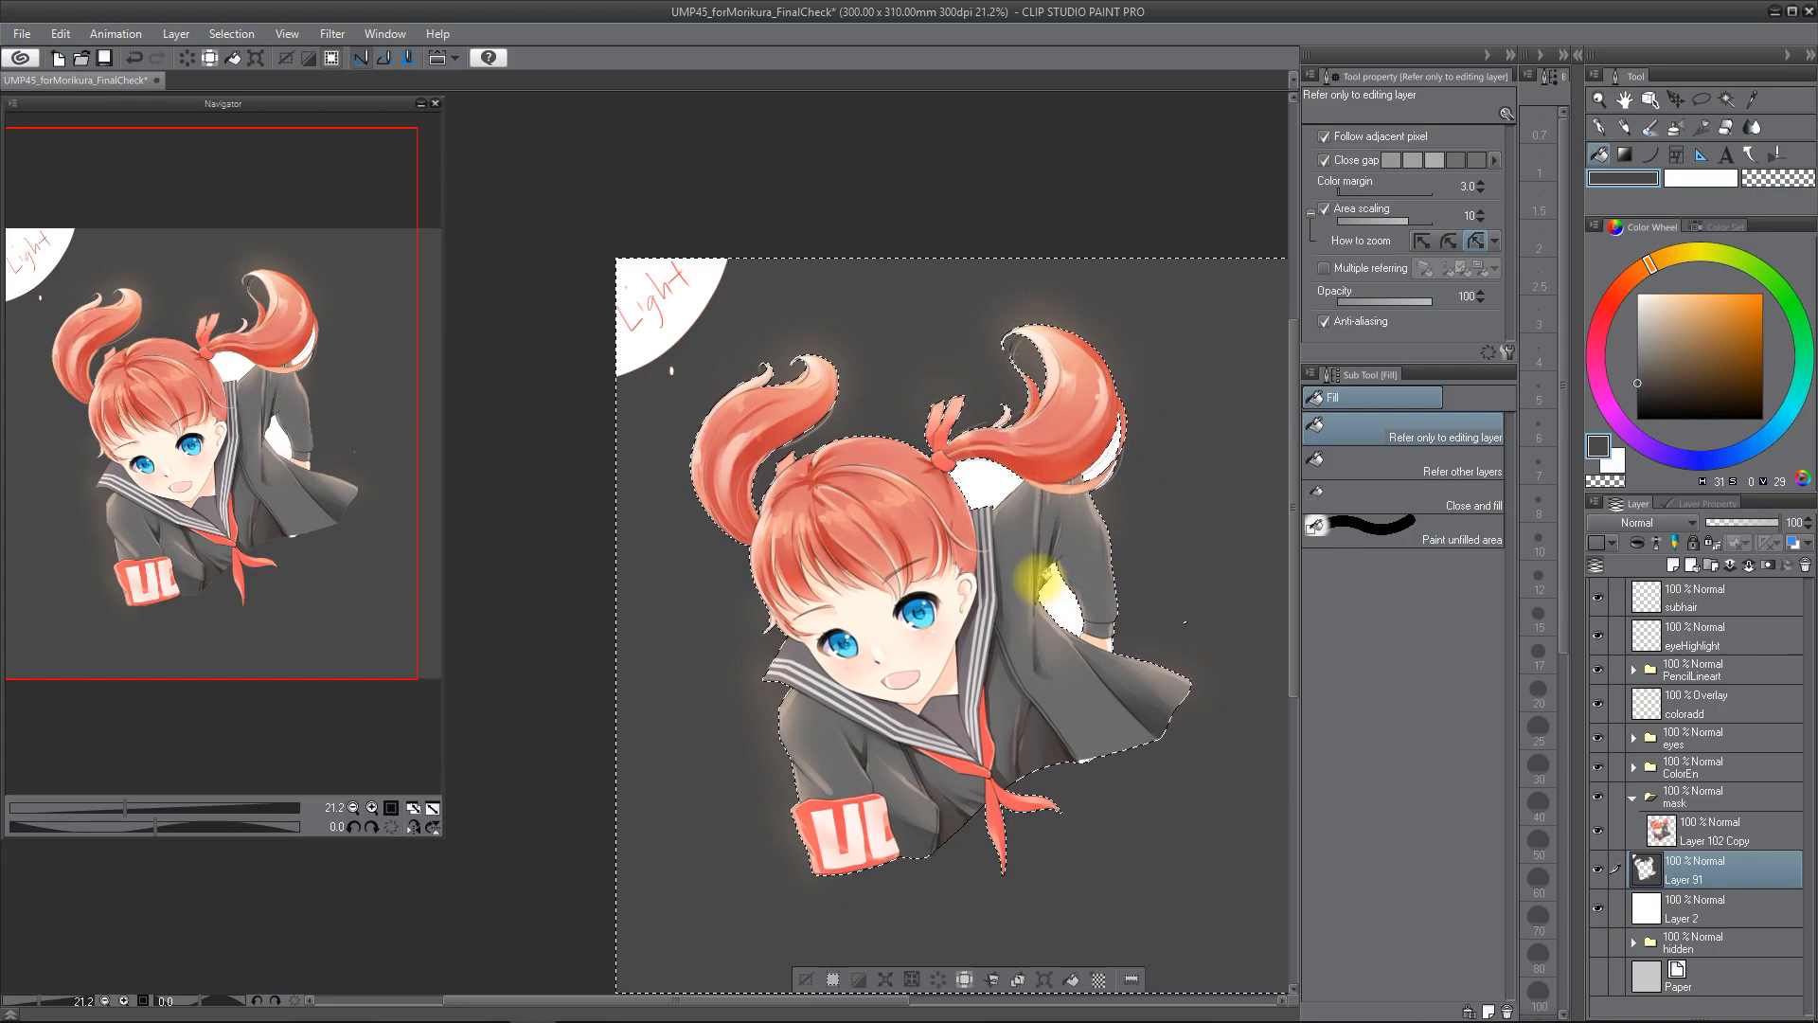
pyautogui.click(1696, 703)
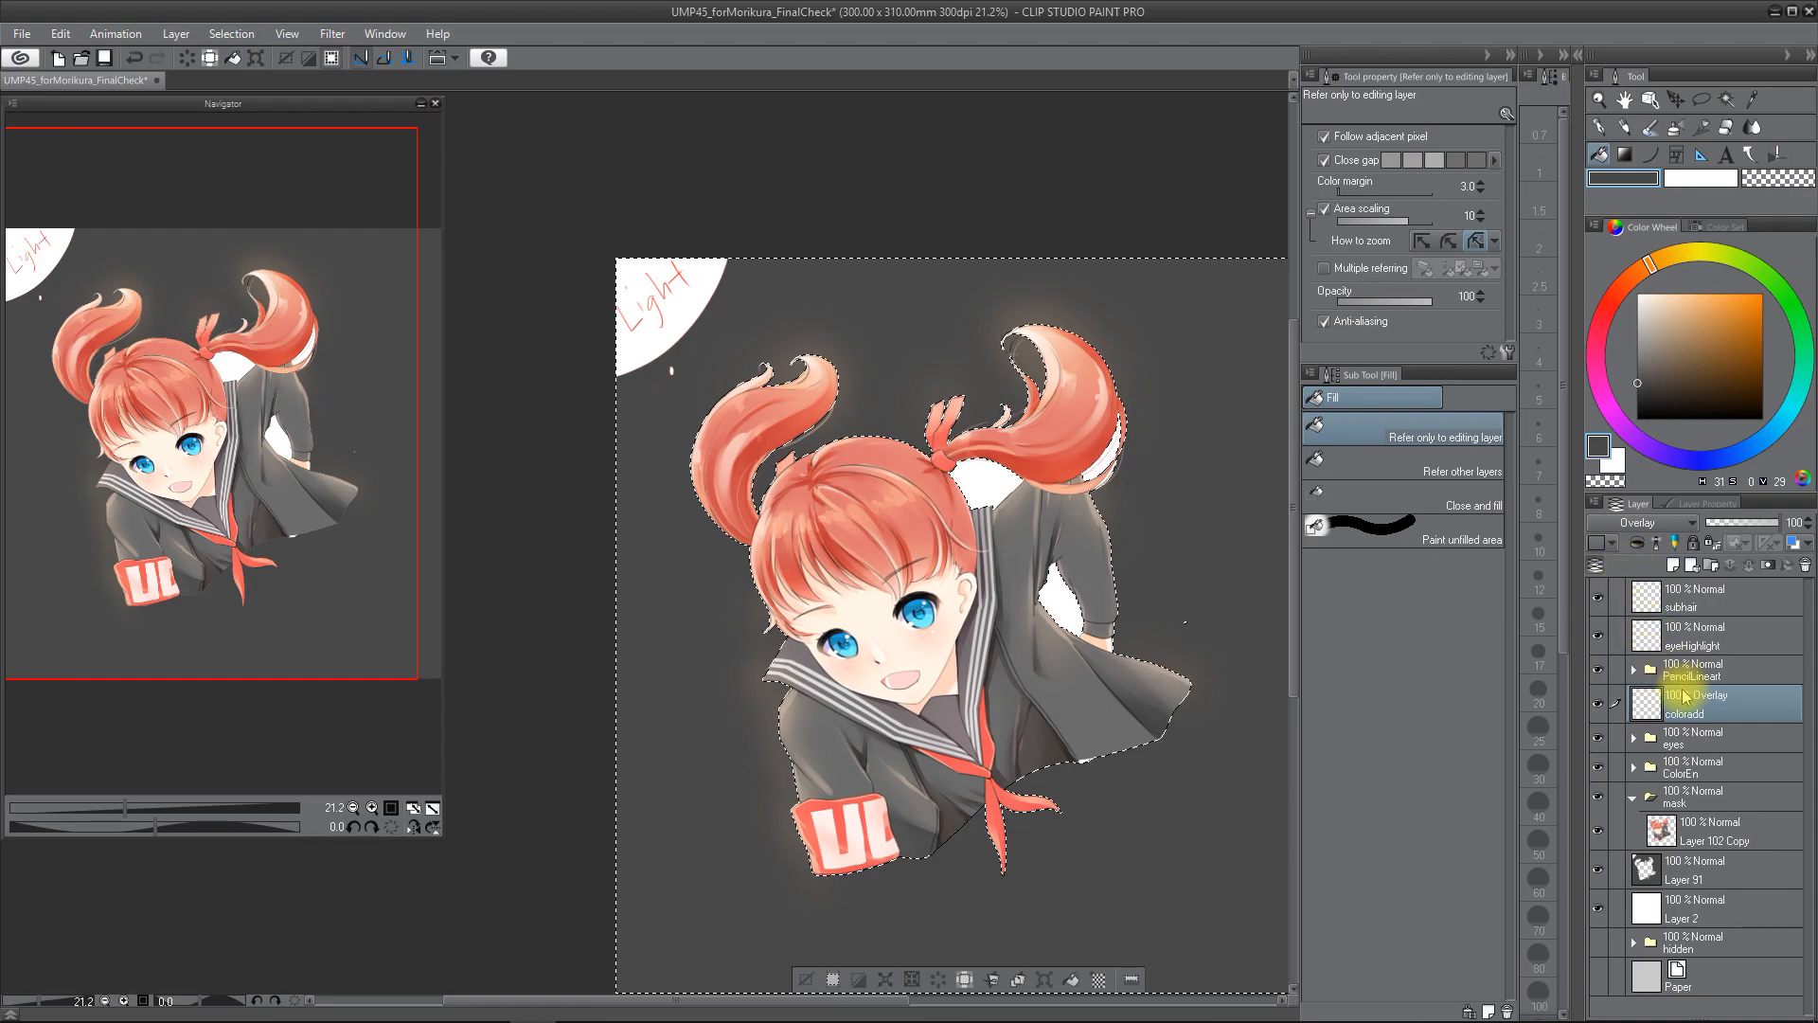